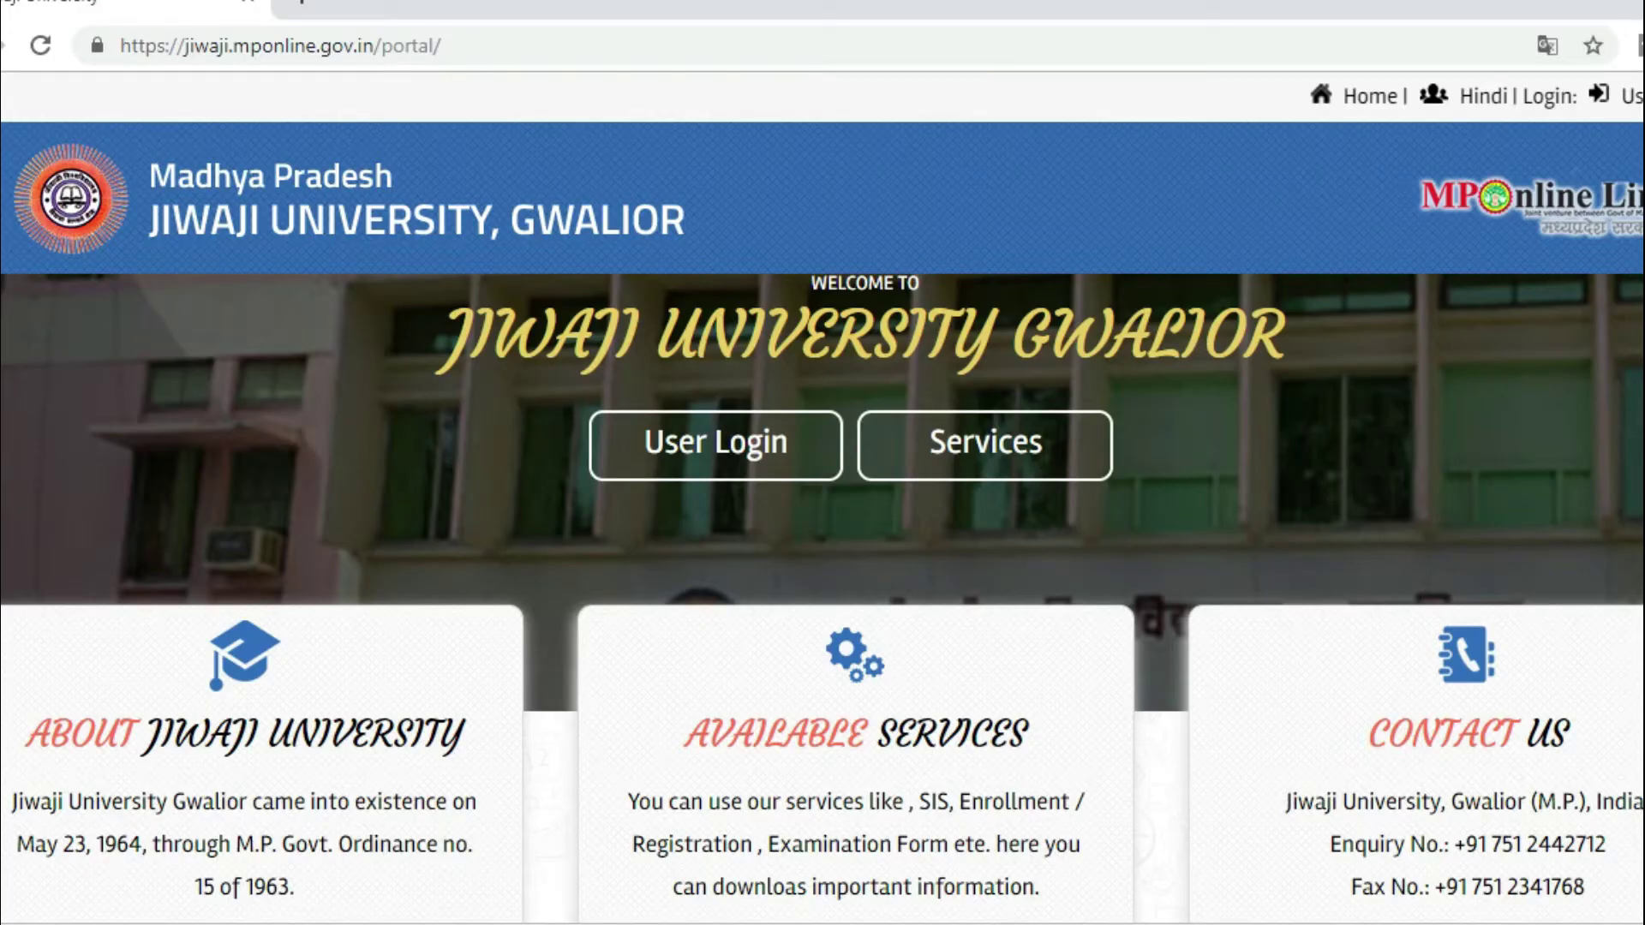
# Step: Scroll through the Available Services table on the Jiwaji University home page
pyautogui.scroll(-8, 822, 515)
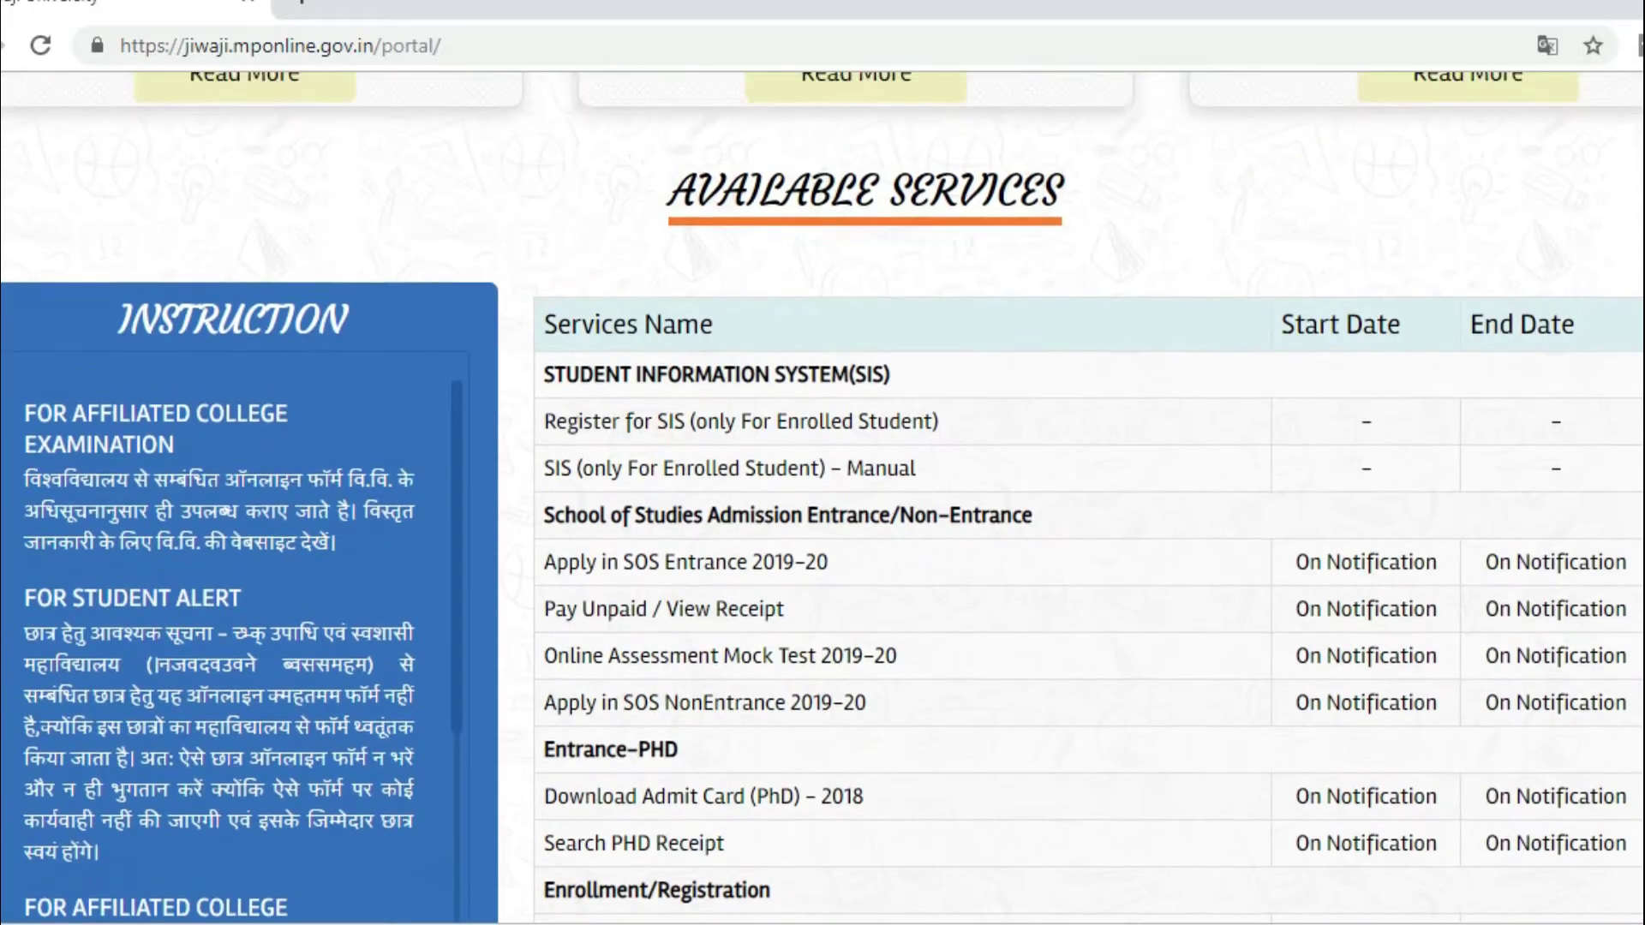
pyautogui.scroll(8, 823, 514)
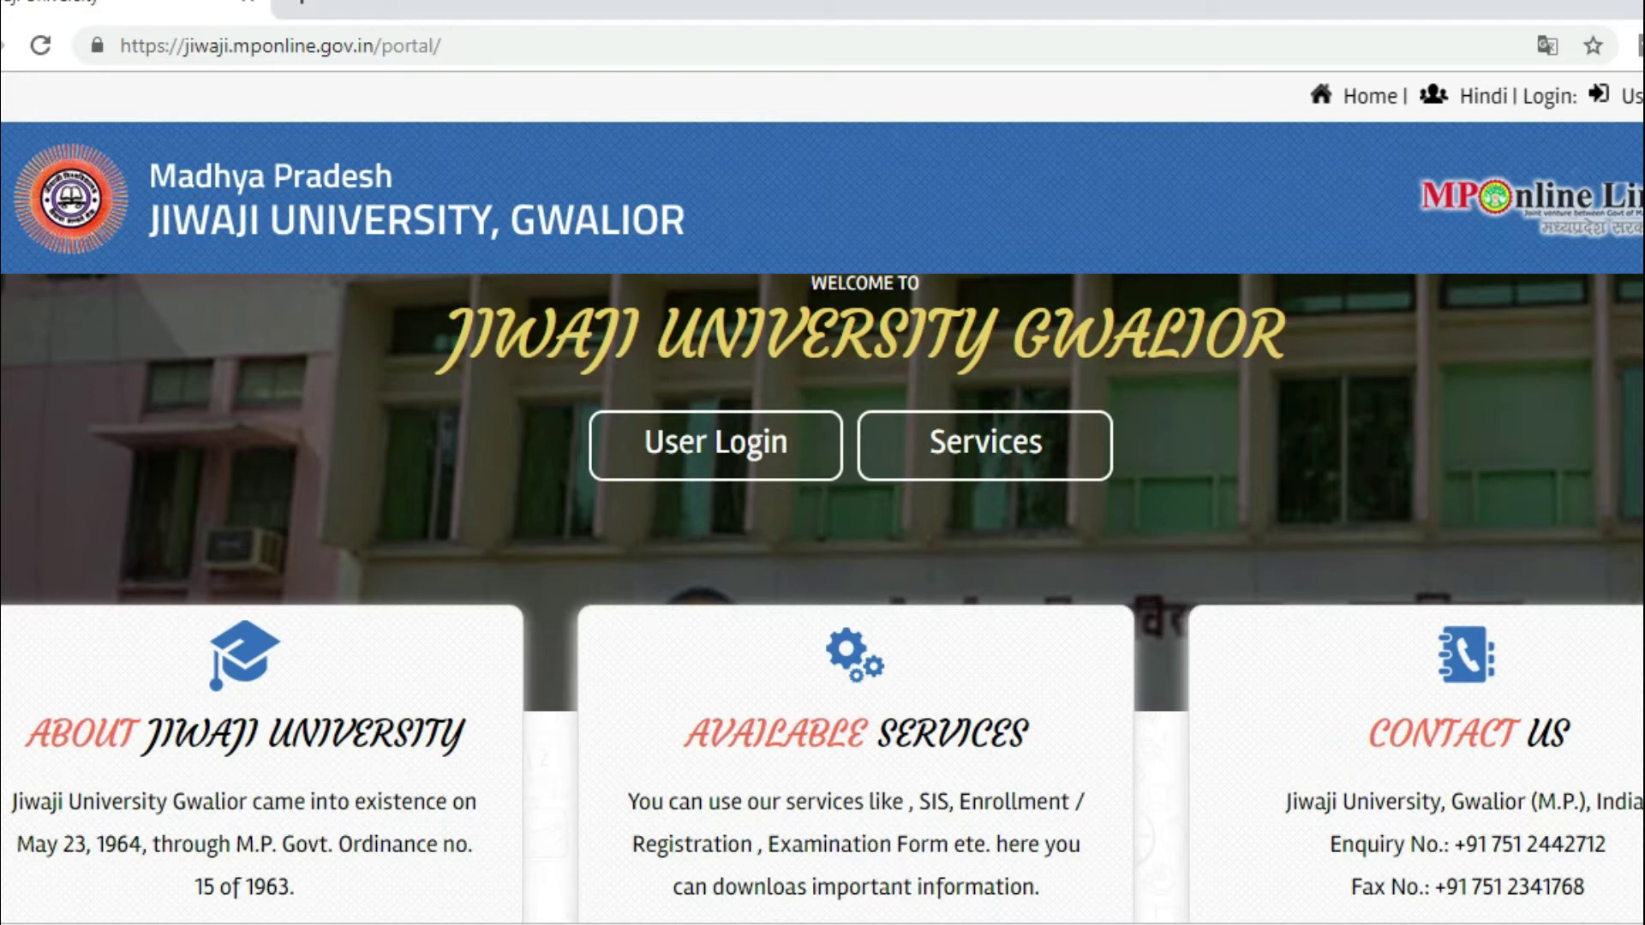
pyautogui.scroll(-9, 823, 514)
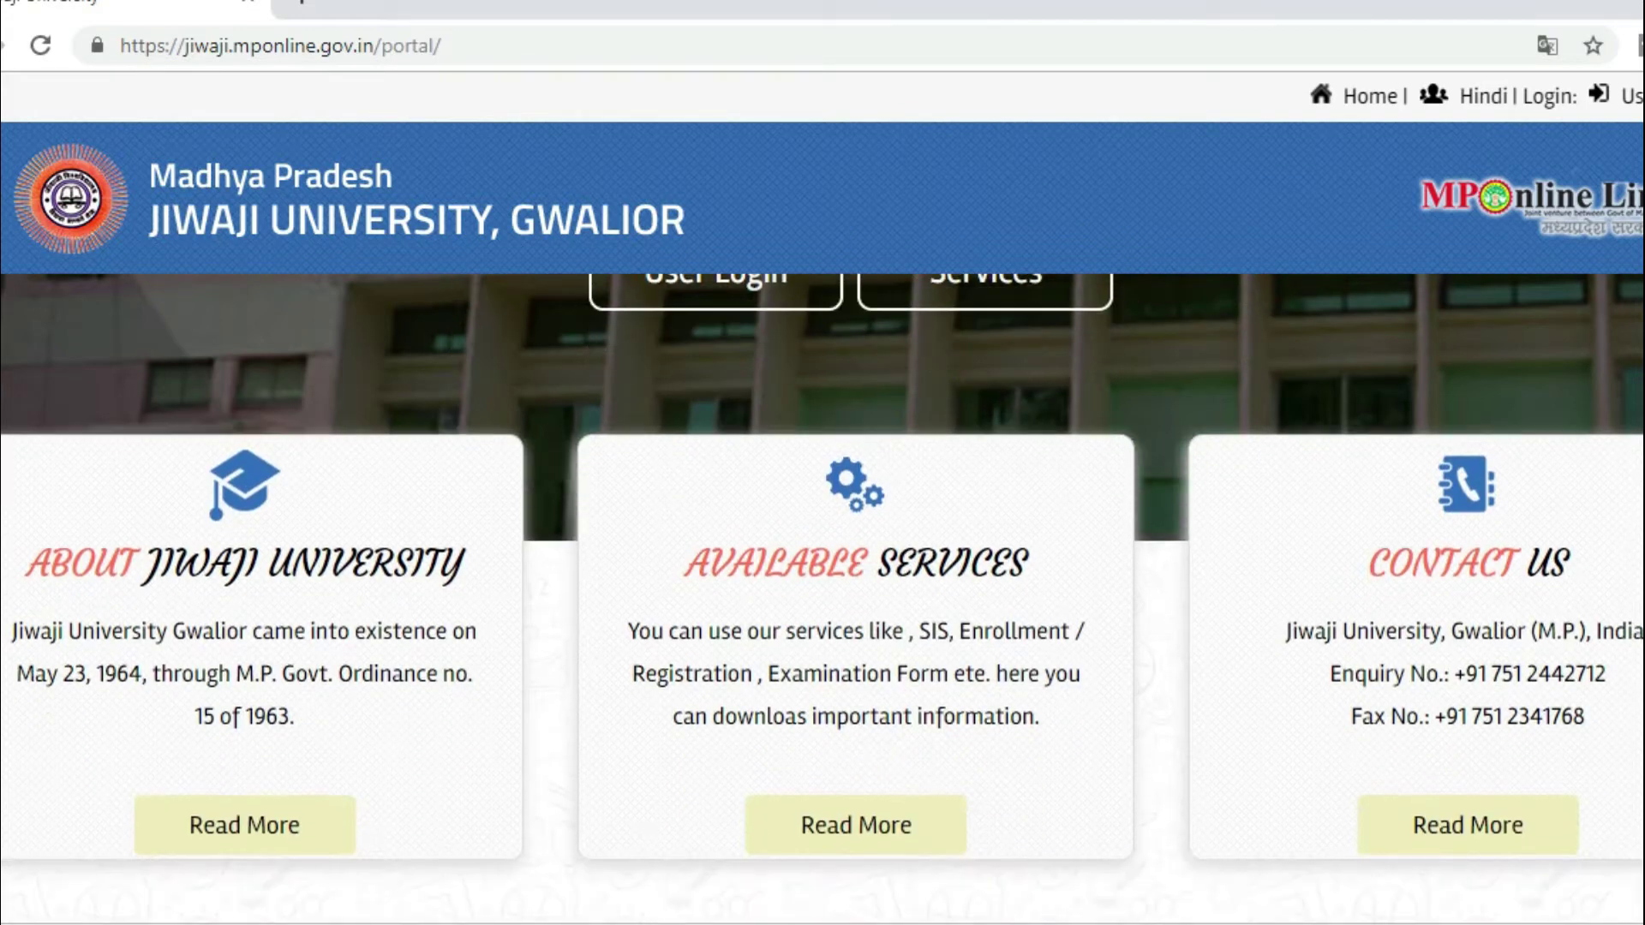
pyautogui.scroll(-15, 823, 514)
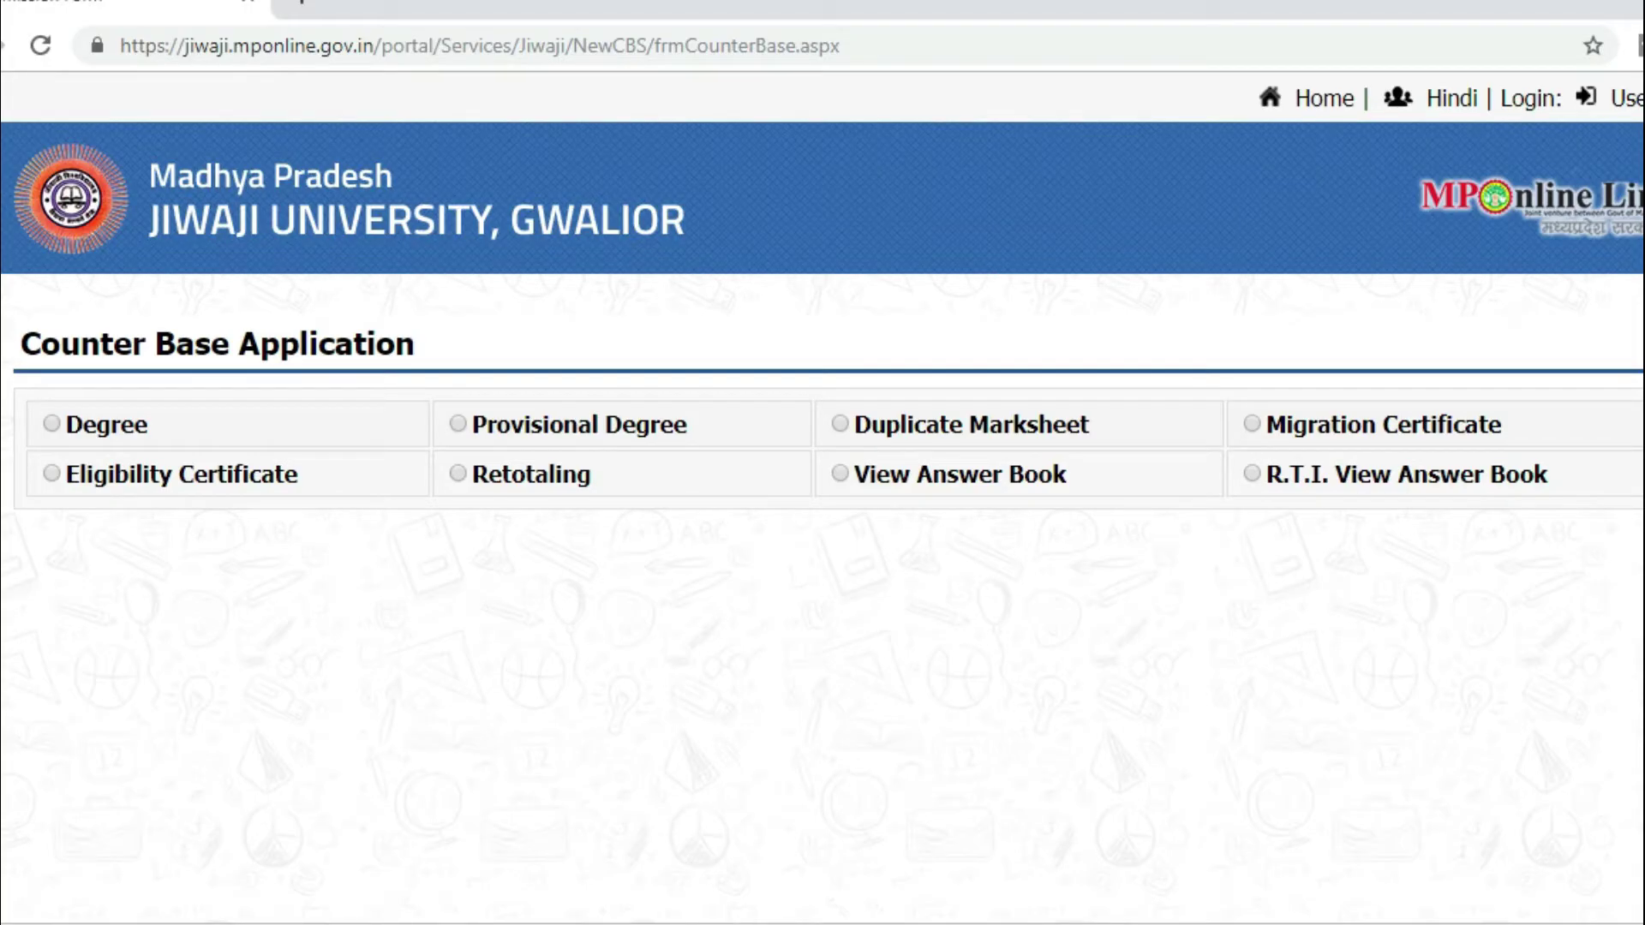
# Step: Select the Eligibility Certificate application type
pyautogui.click(216, 478)
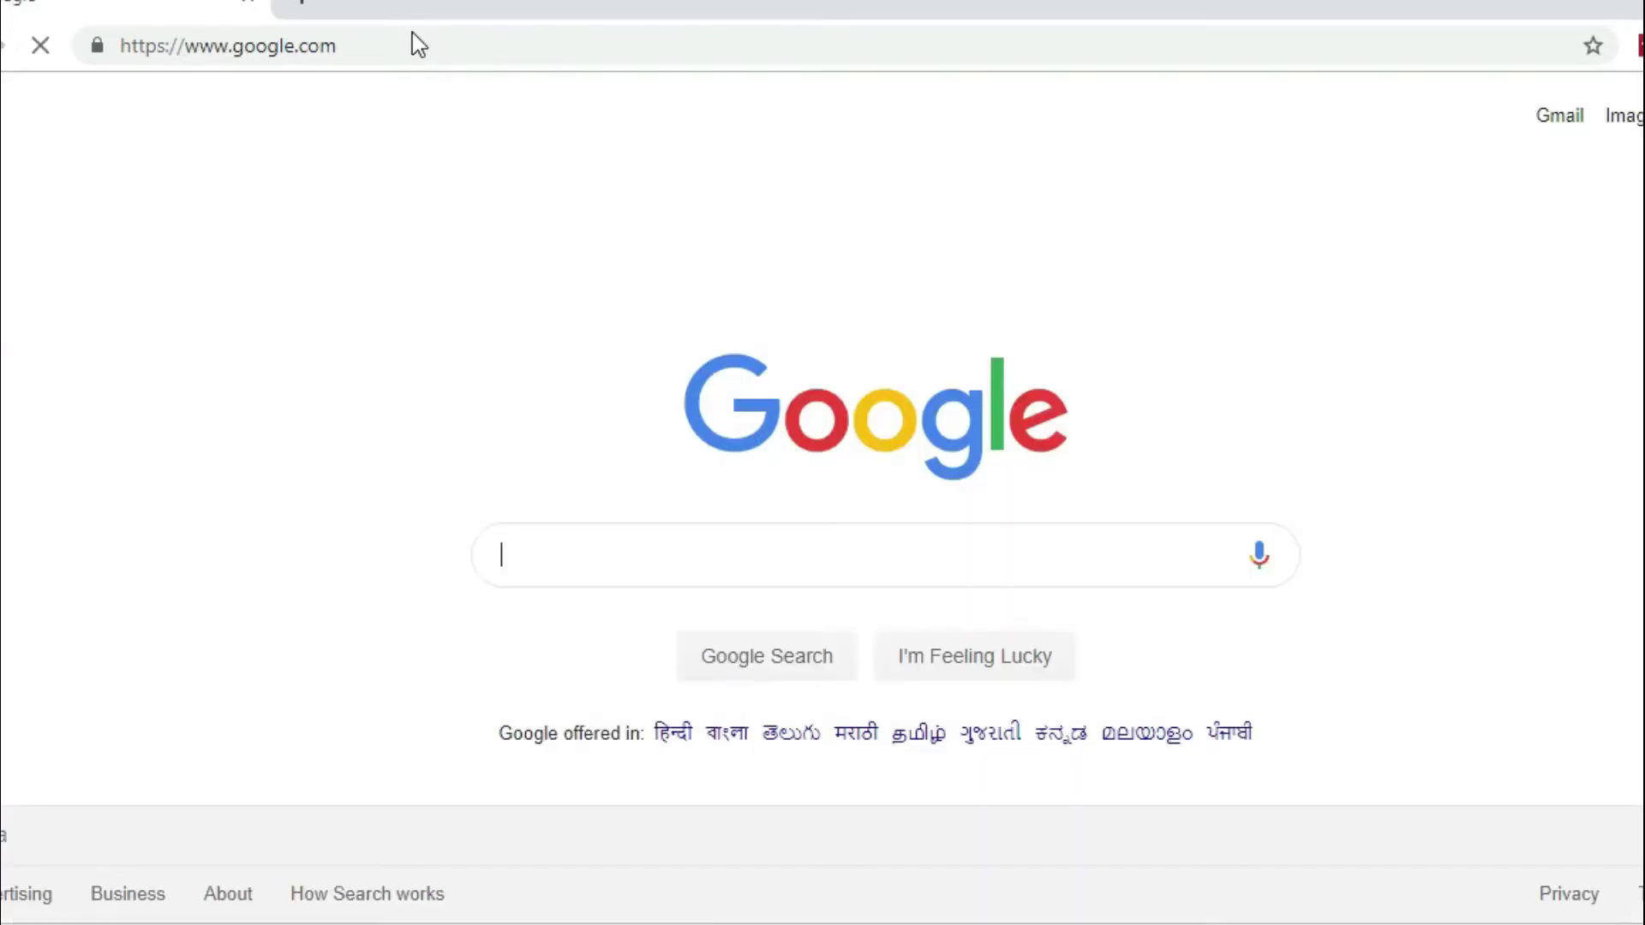
# Step: Search Google for 'mponline' and open the MPOnline Limited result
pyautogui.write('mponline')
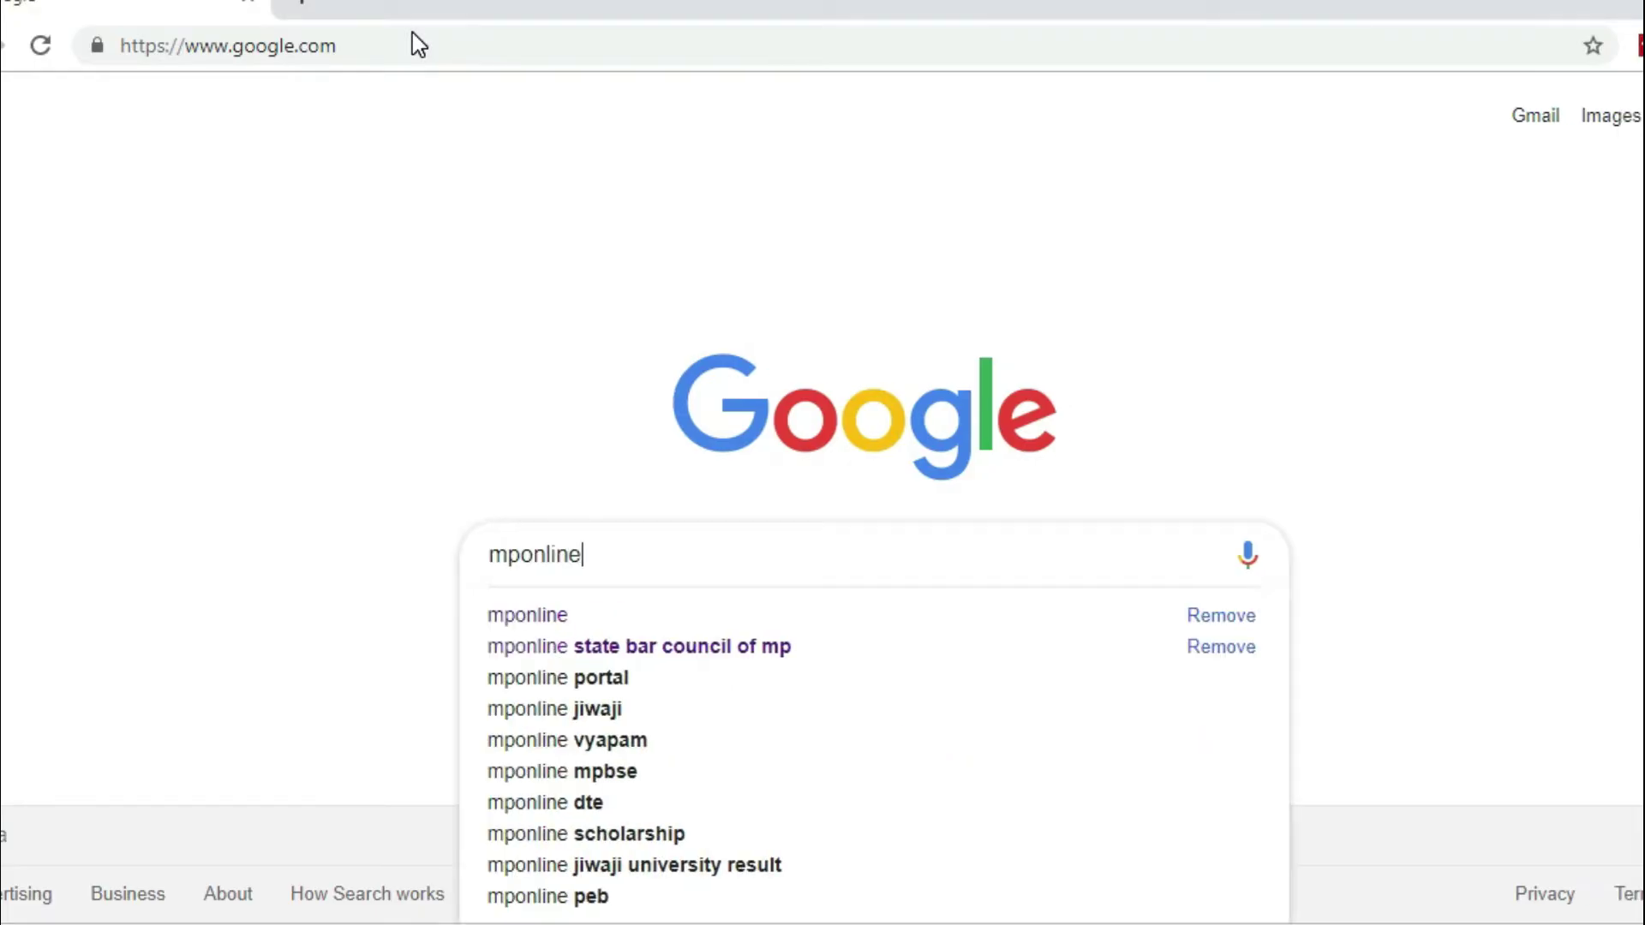
pyautogui.press('Return')
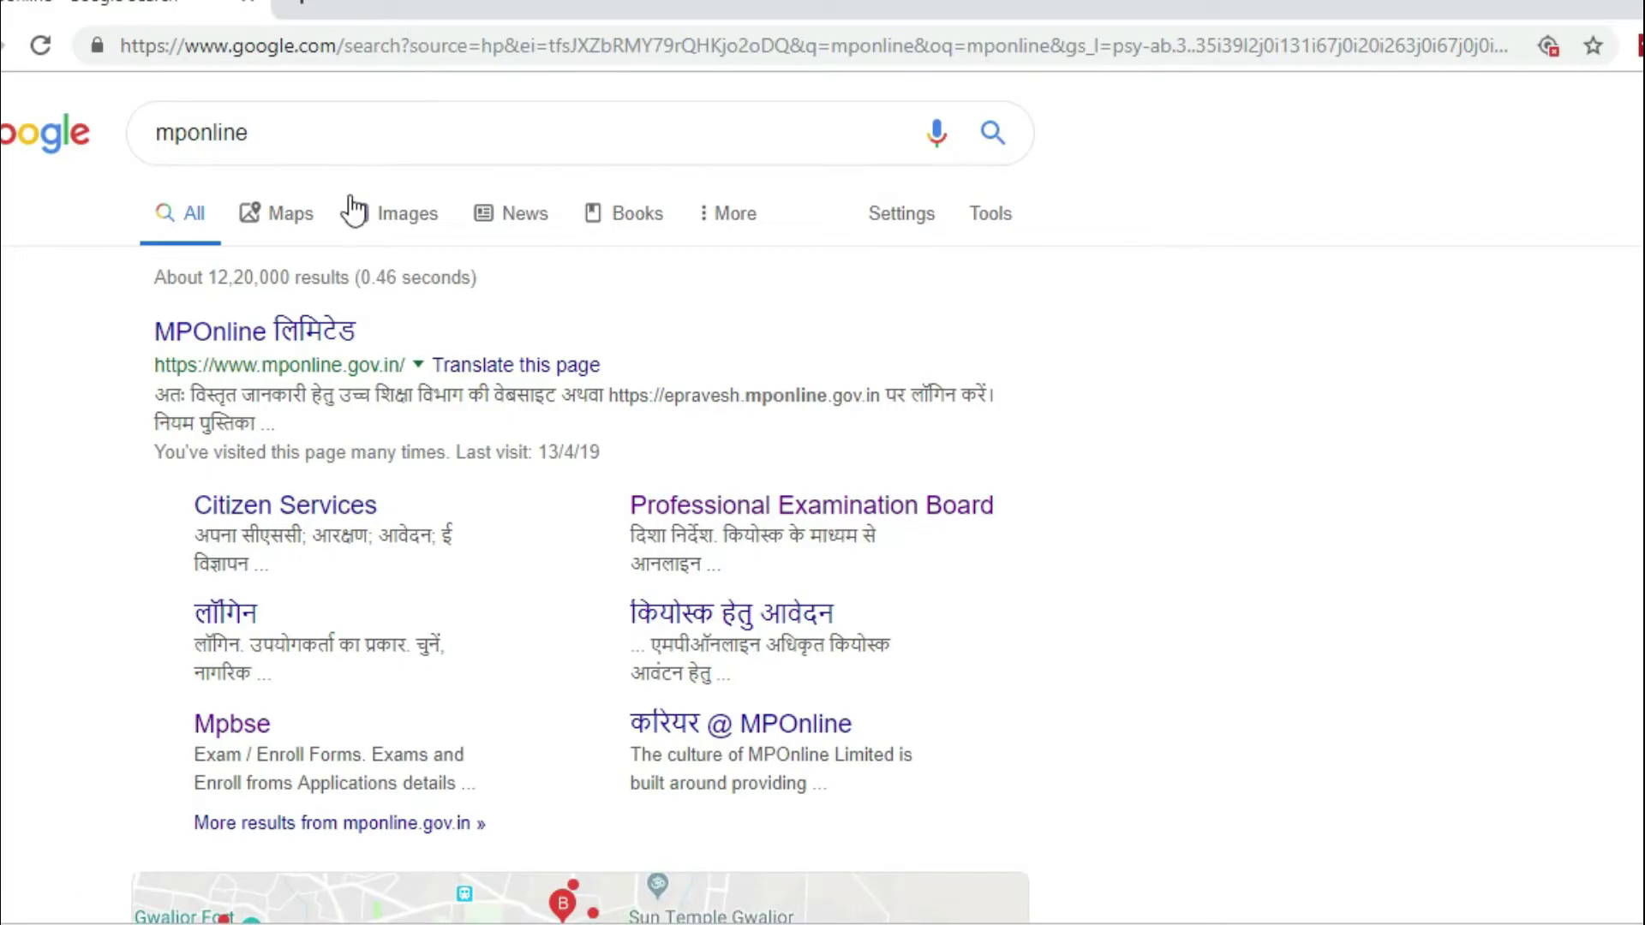
pyautogui.click(263, 339)
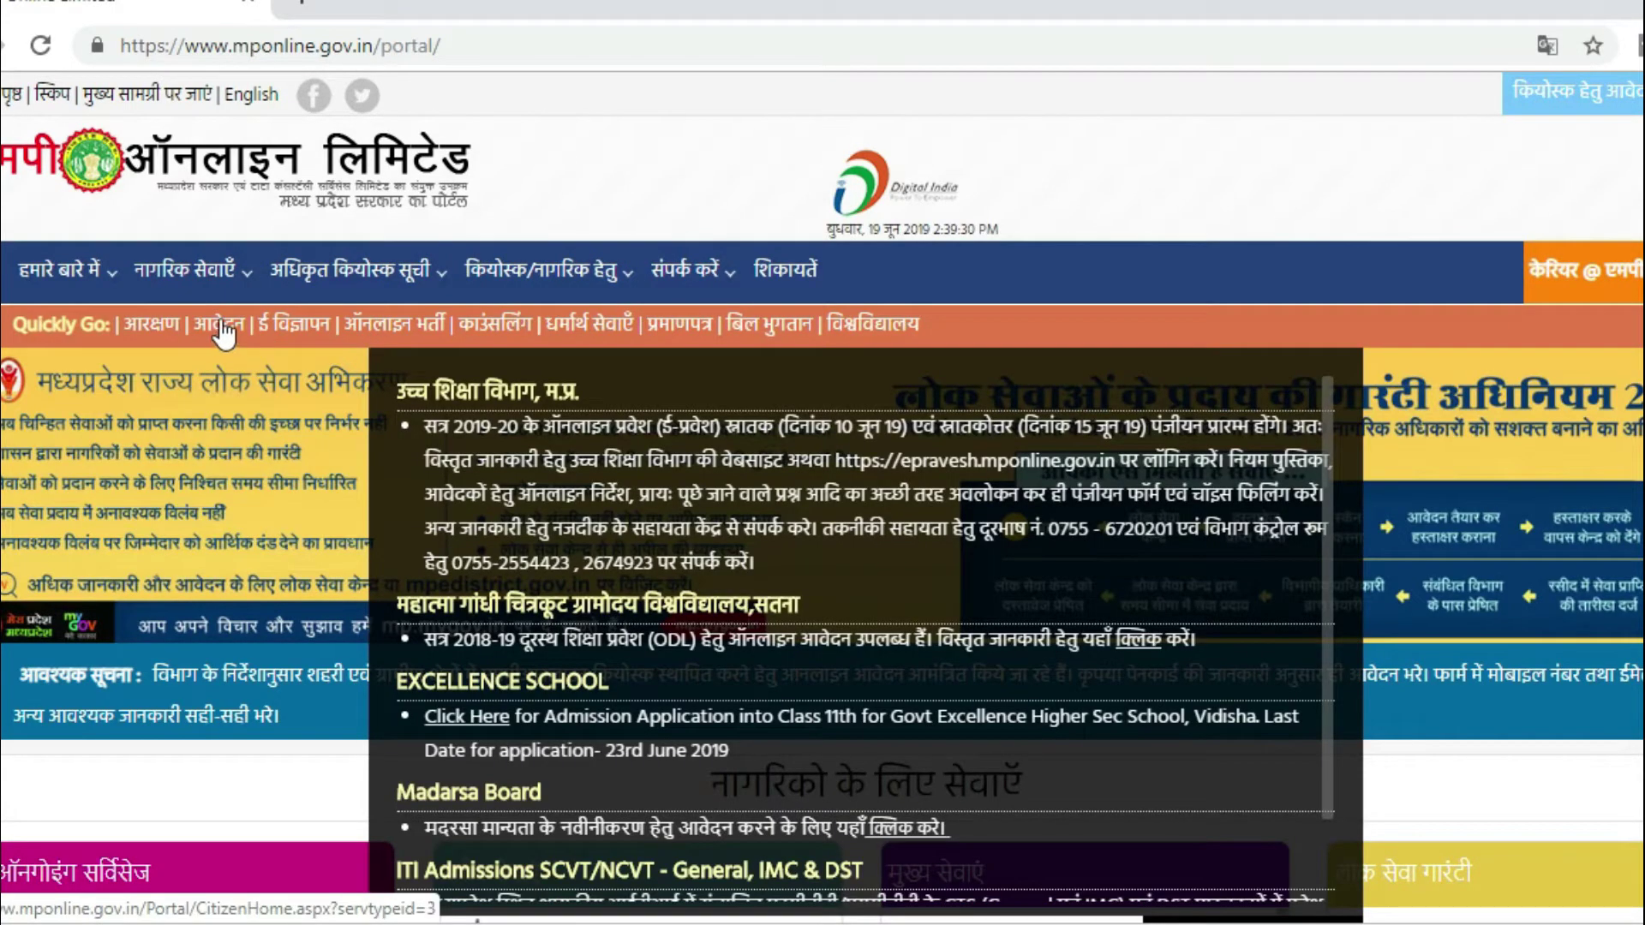
# Step: Show the विश्वविद्यालय university list and go to the जीवाजी विवि (Jiwaji University) portal
pyautogui.moveTo(823, 317)
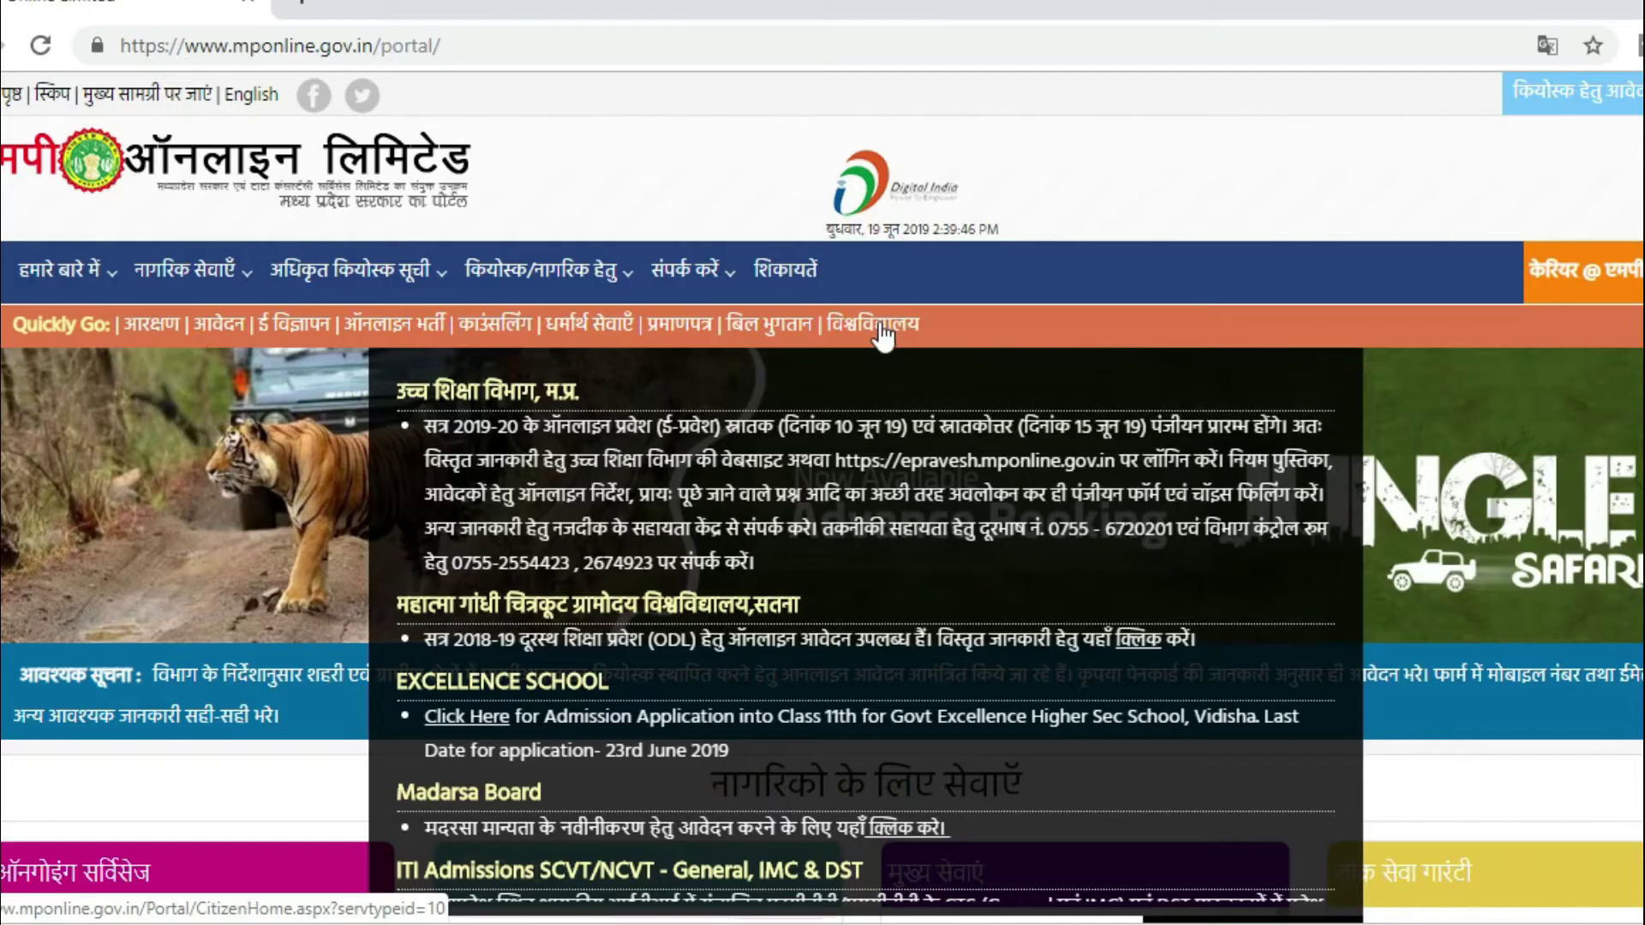
pyautogui.click(881, 326)
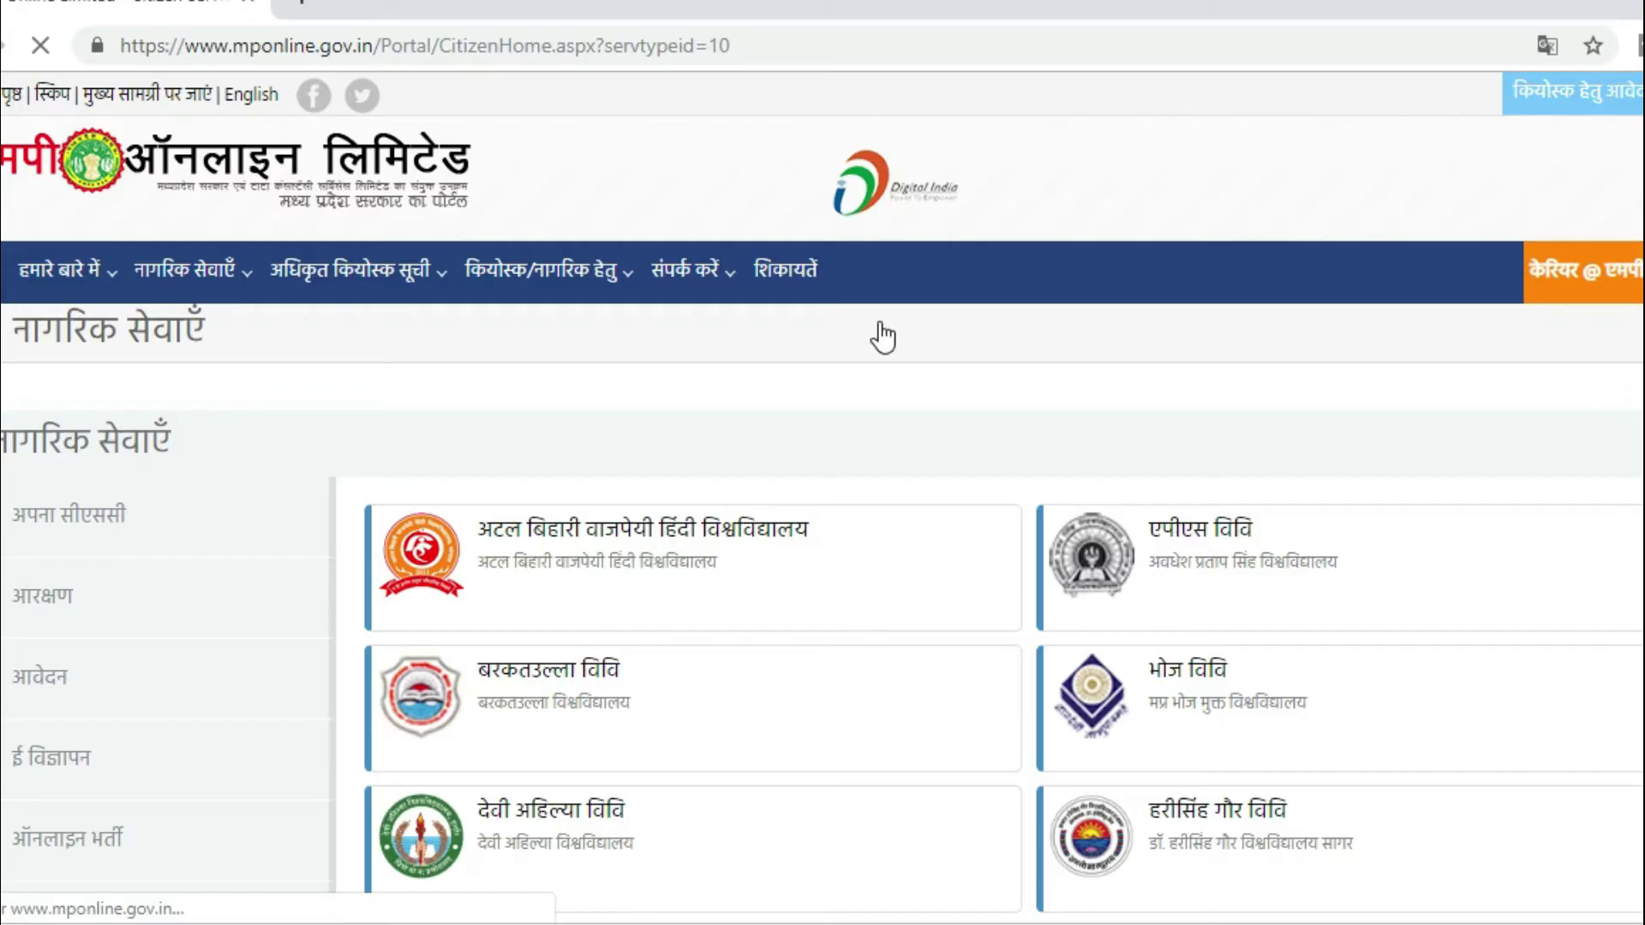
pyautogui.scroll(-10, 883, 337)
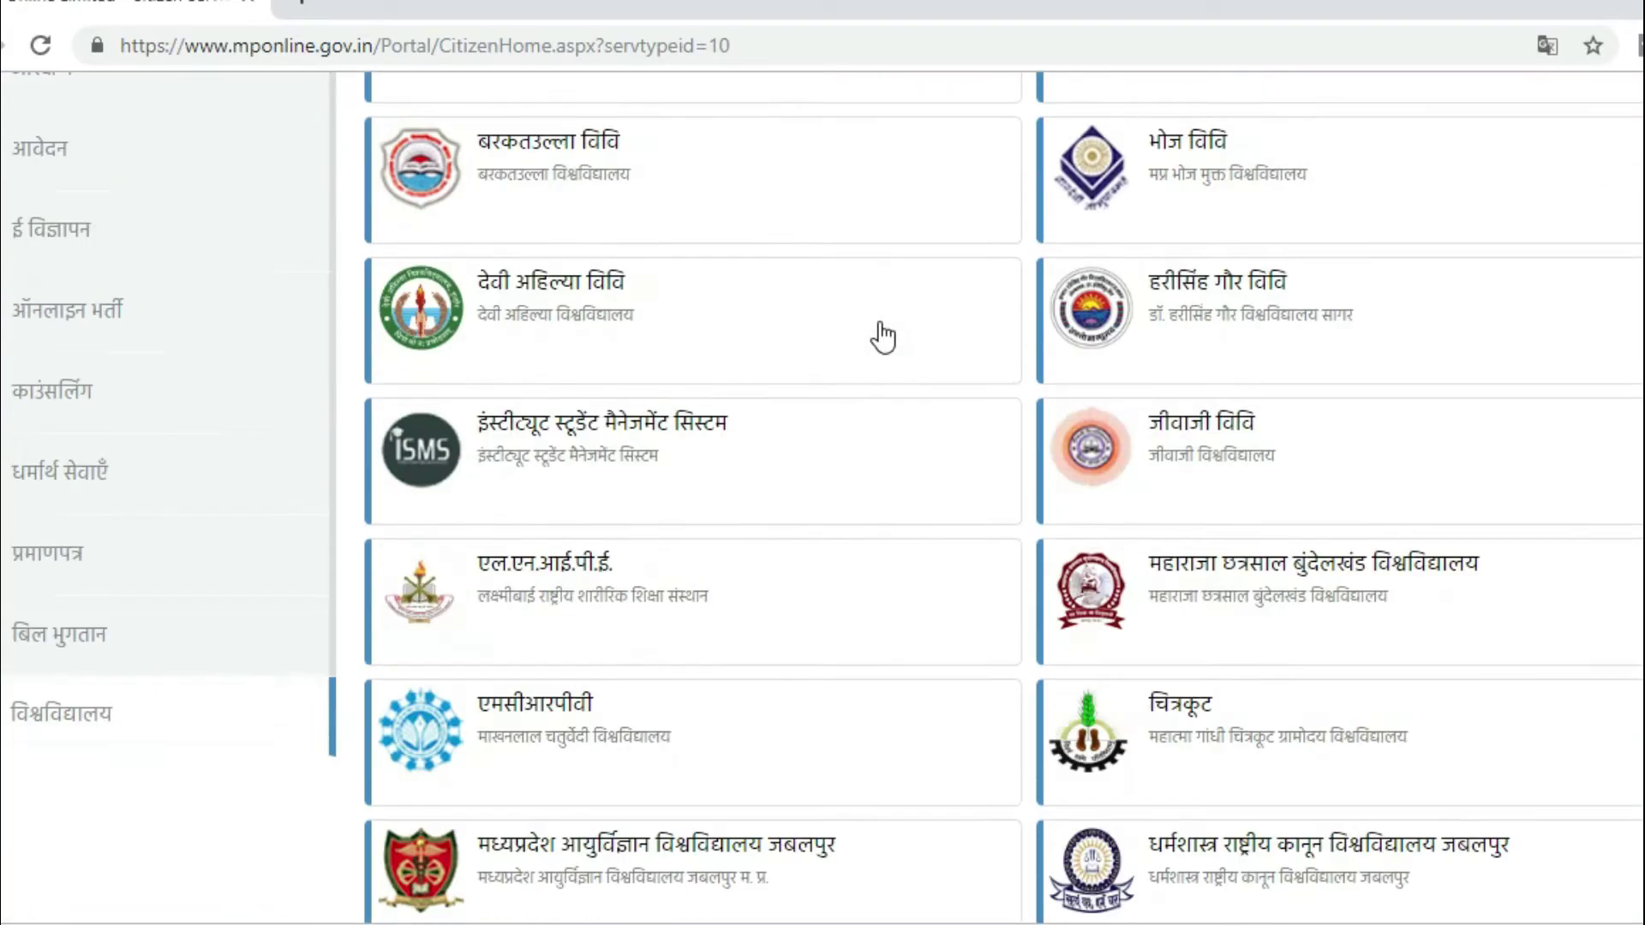
pyautogui.scroll(-5, 883, 337)
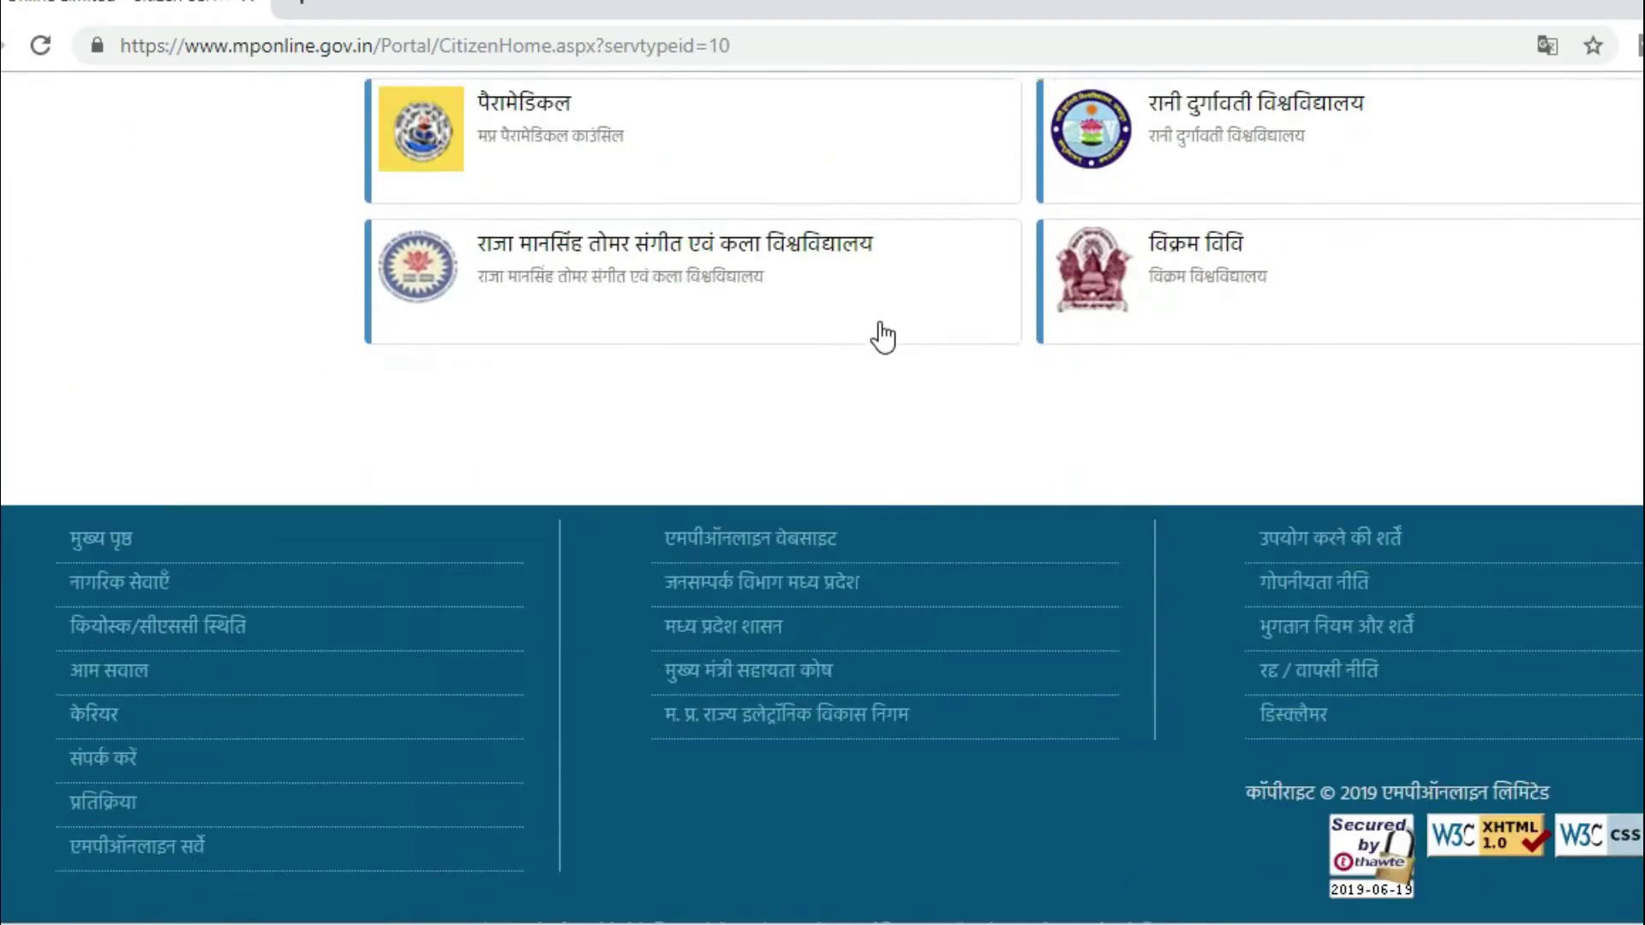
pyautogui.scroll(1, 883, 337)
pyautogui.scroll(8, 883, 337)
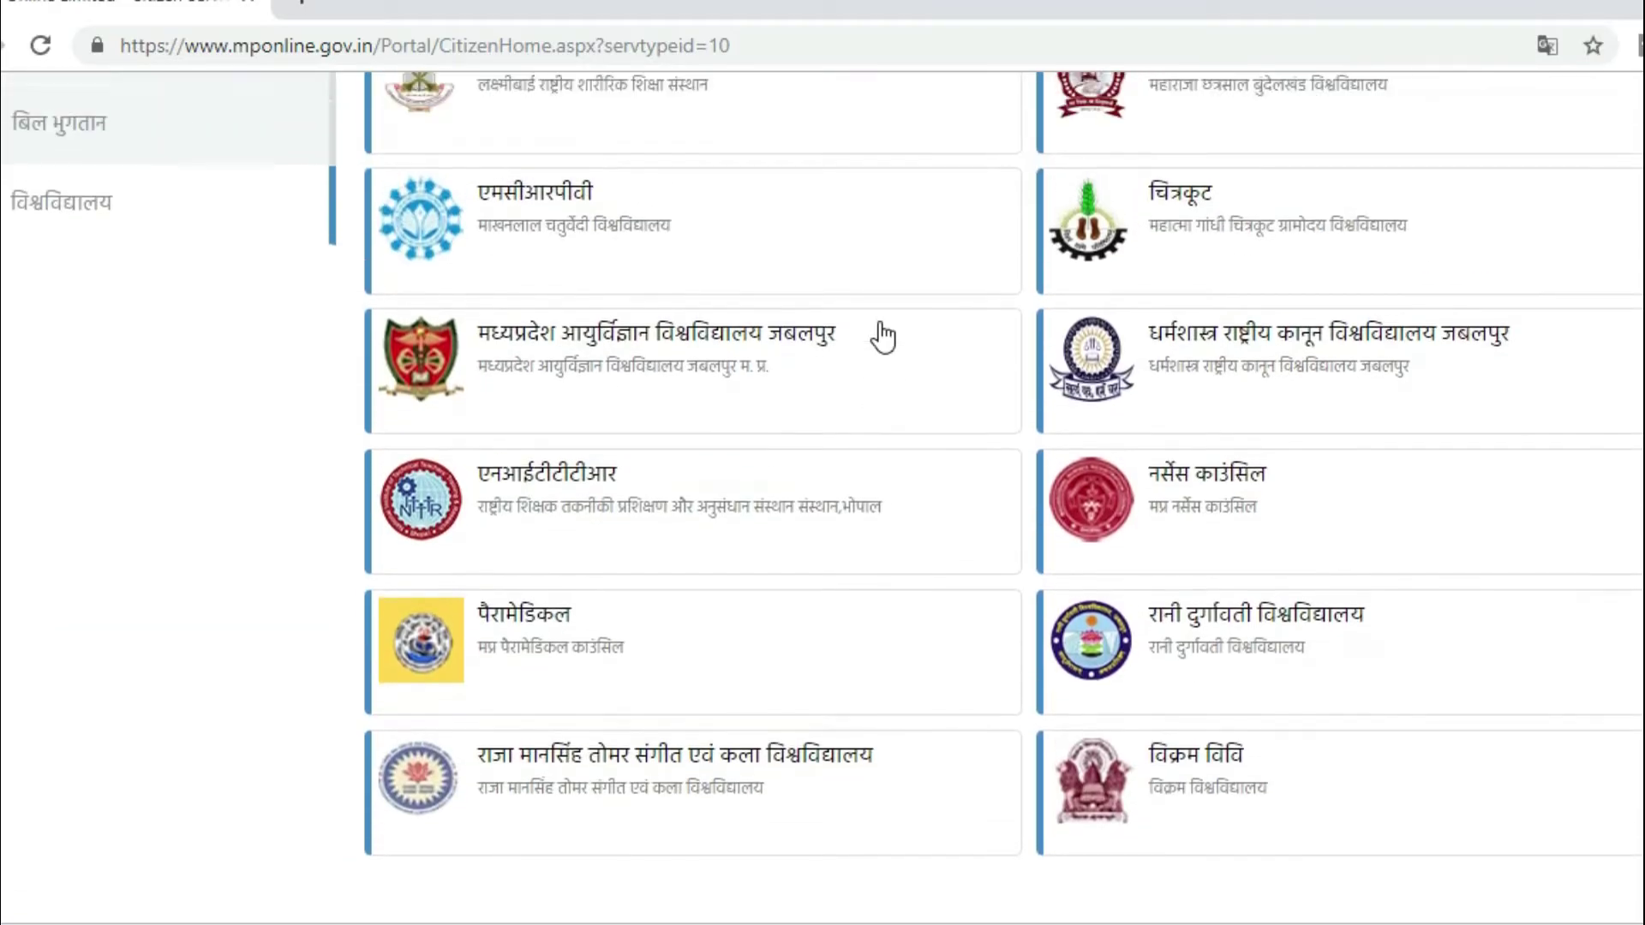
pyautogui.scroll(1, 882, 337)
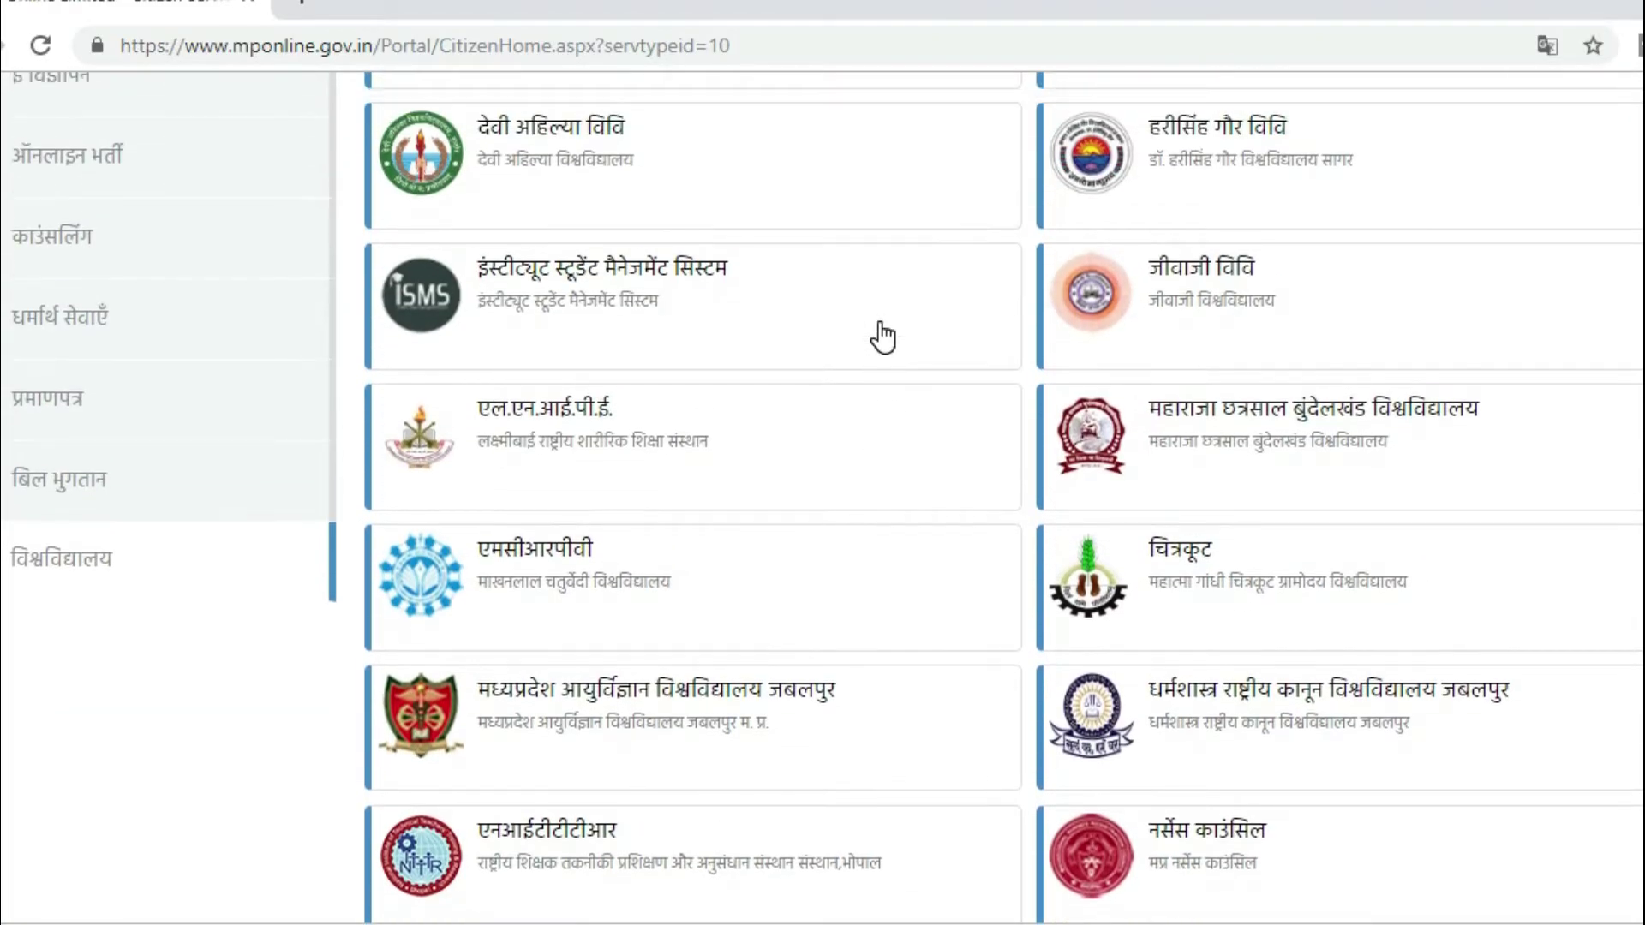
pyautogui.click(1213, 273)
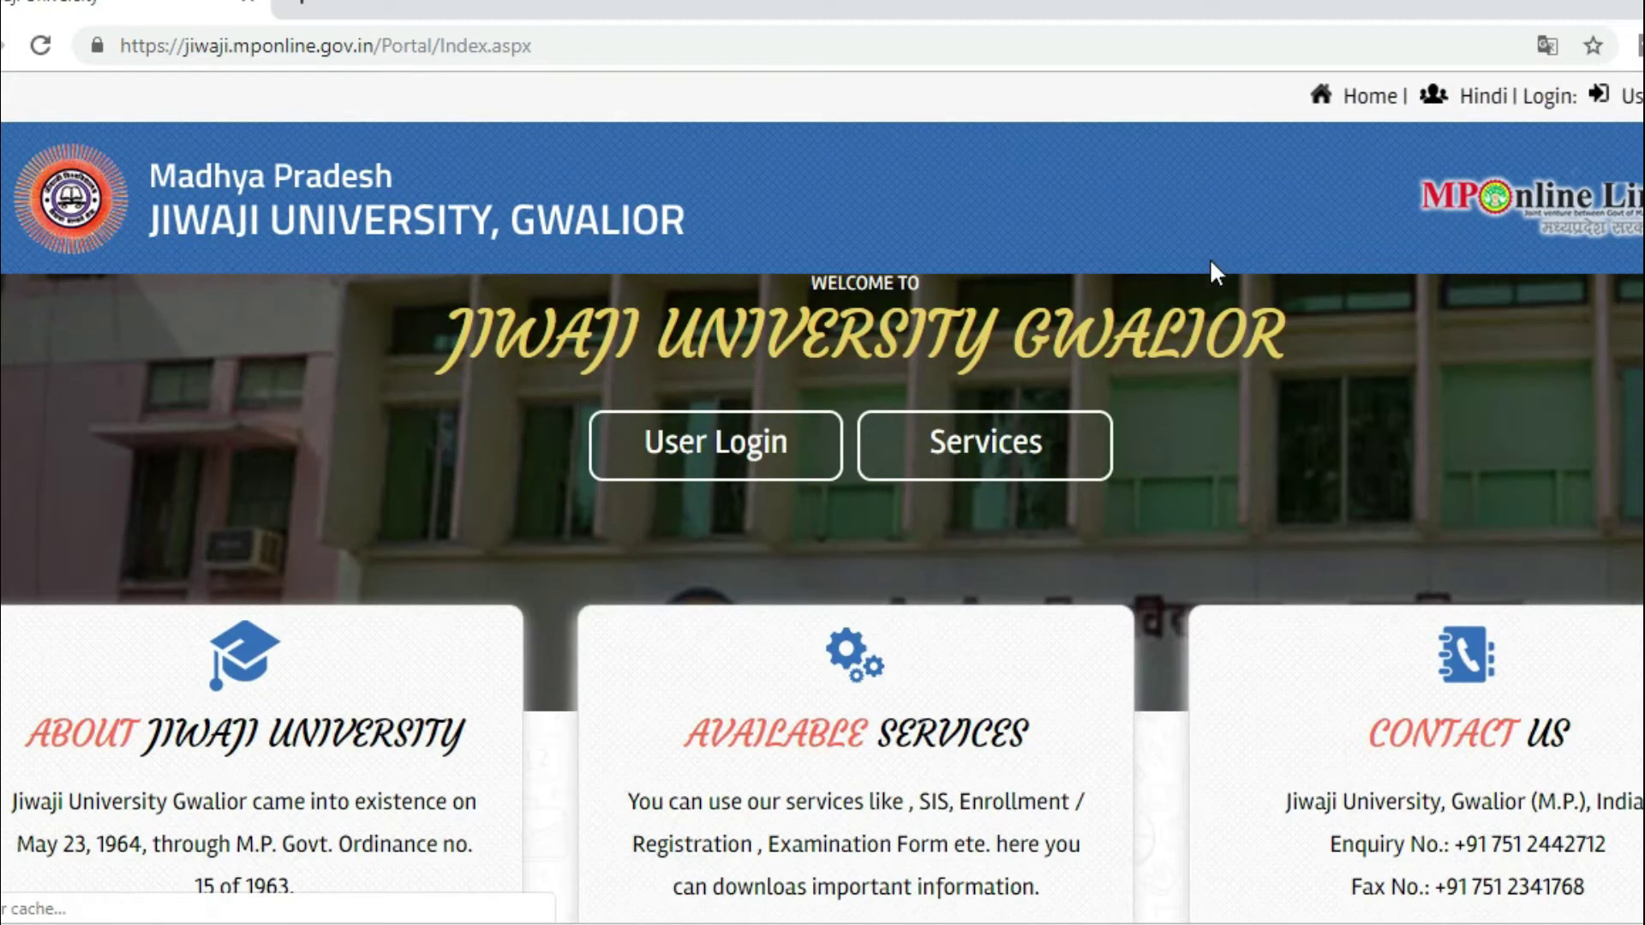
# Step: Open Counter Base Application Form from the CounterBase section and select Eligibility Certificate
pyautogui.scroll(-6, 1215, 276)
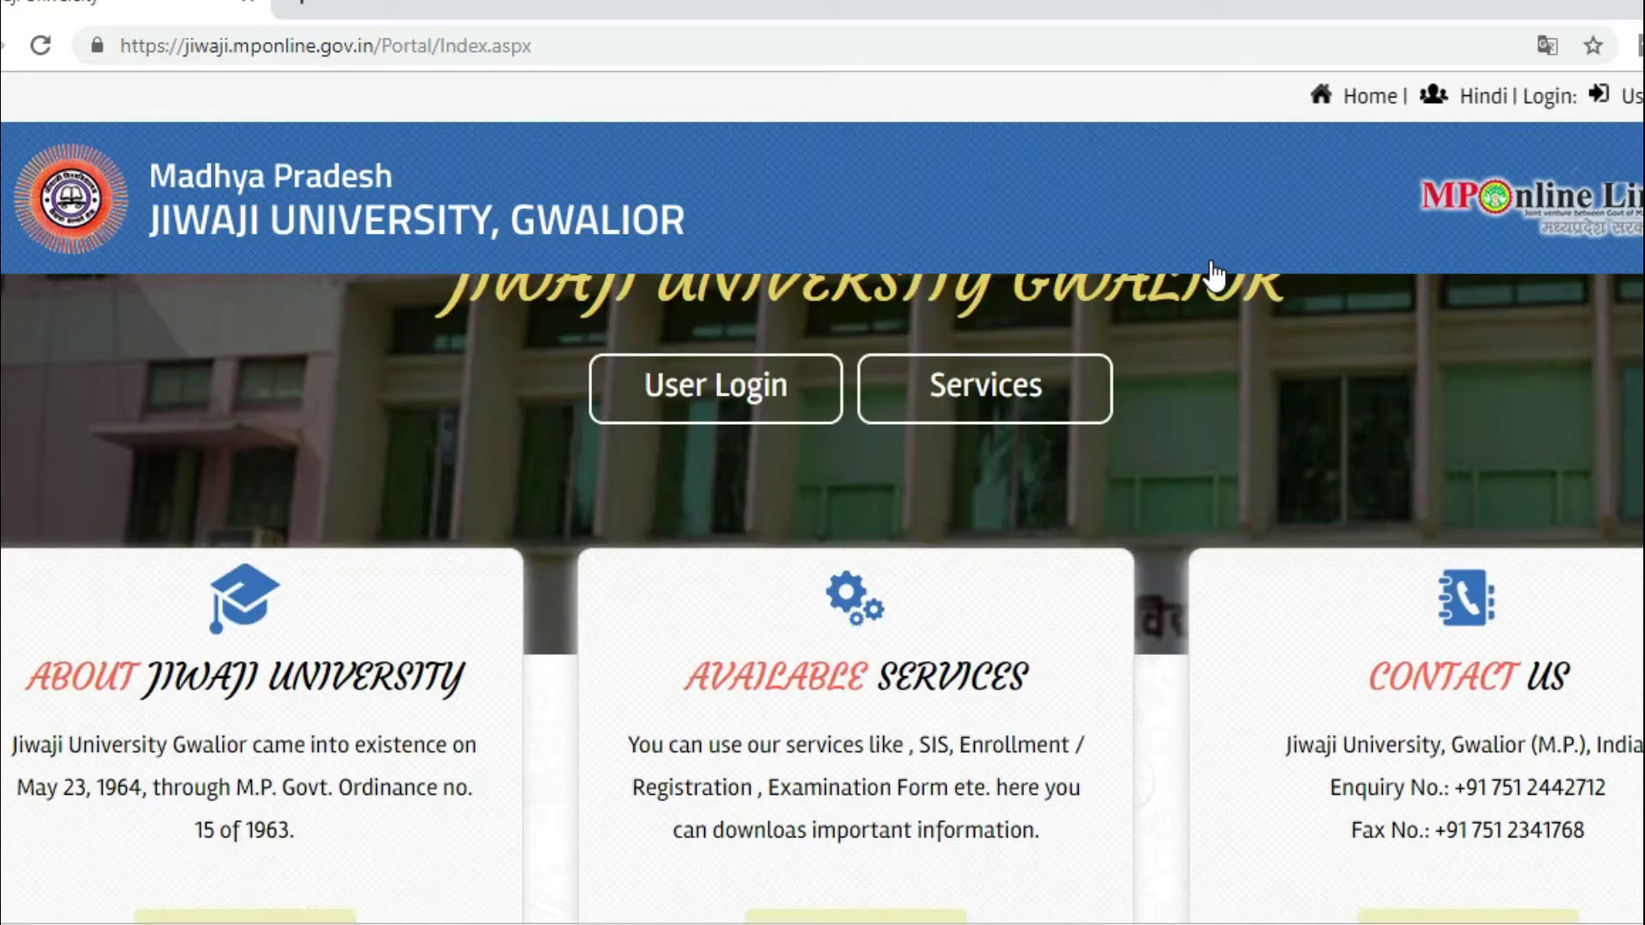
pyautogui.scroll(-8, 1215, 276)
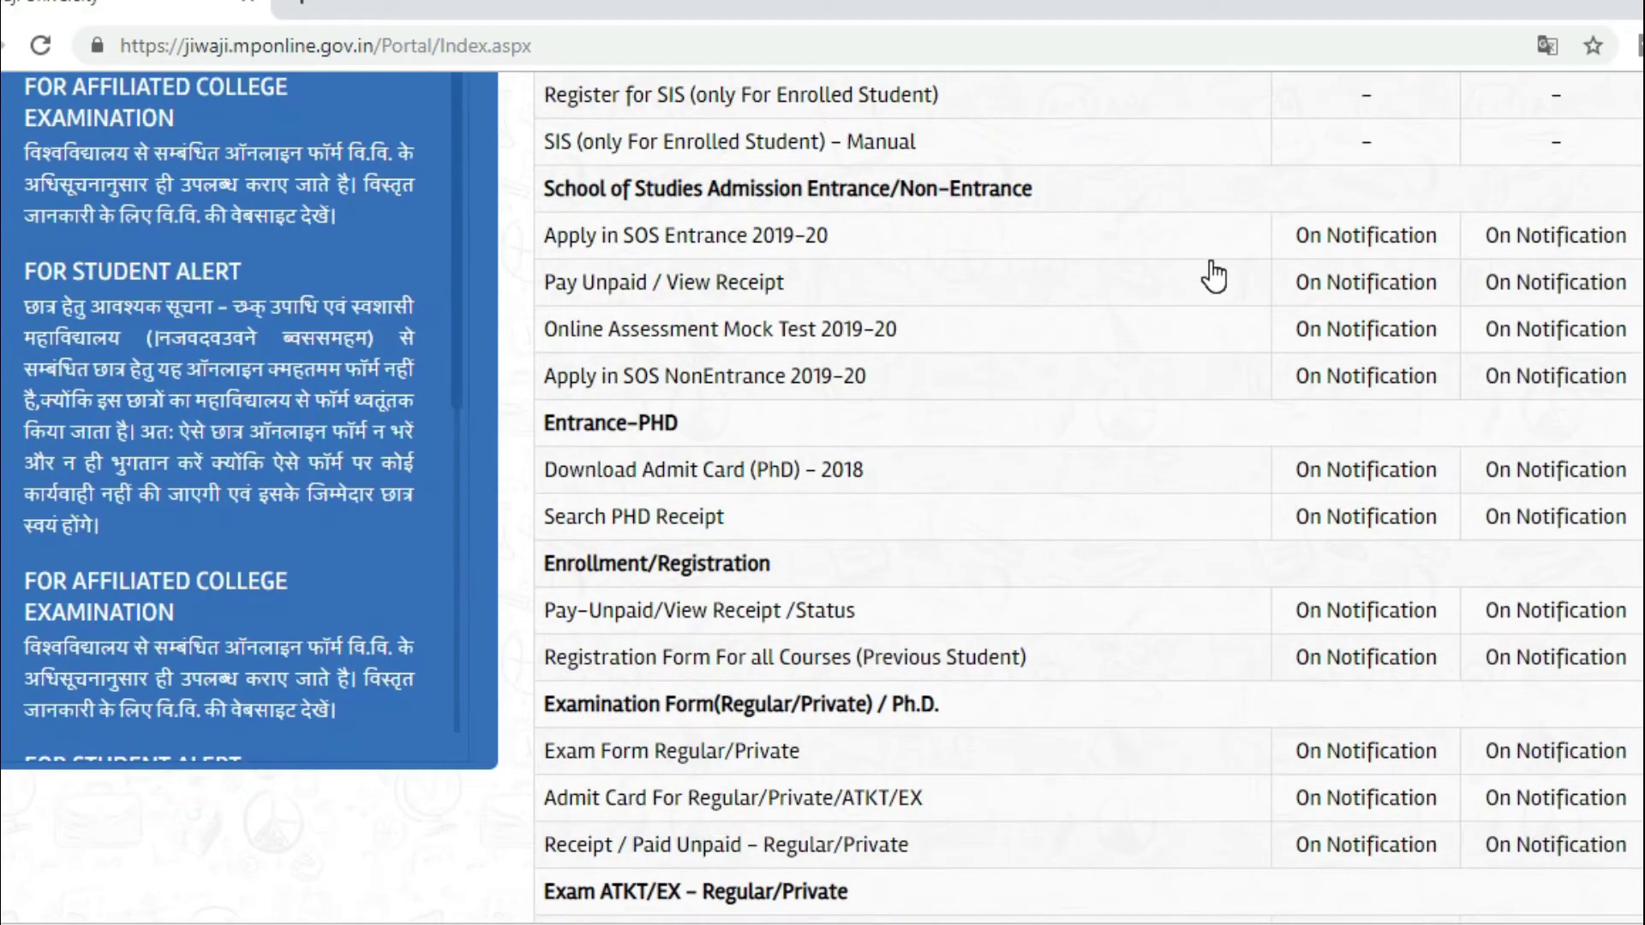
pyautogui.scroll(-6, 1215, 275)
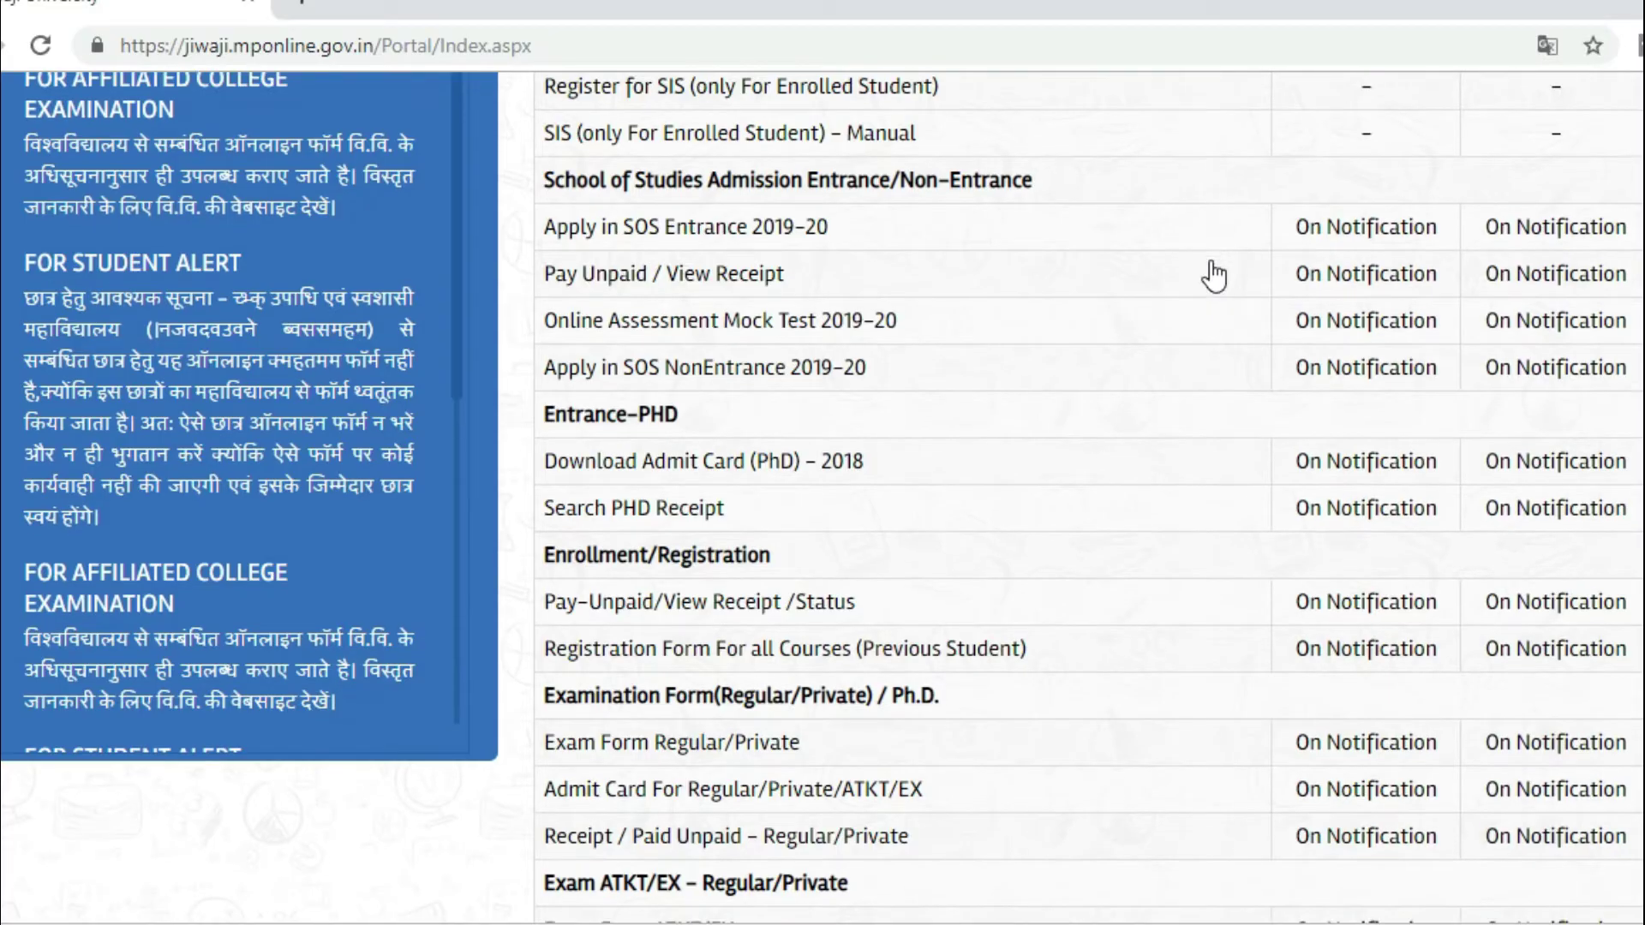
pyautogui.scroll(-12, 1215, 276)
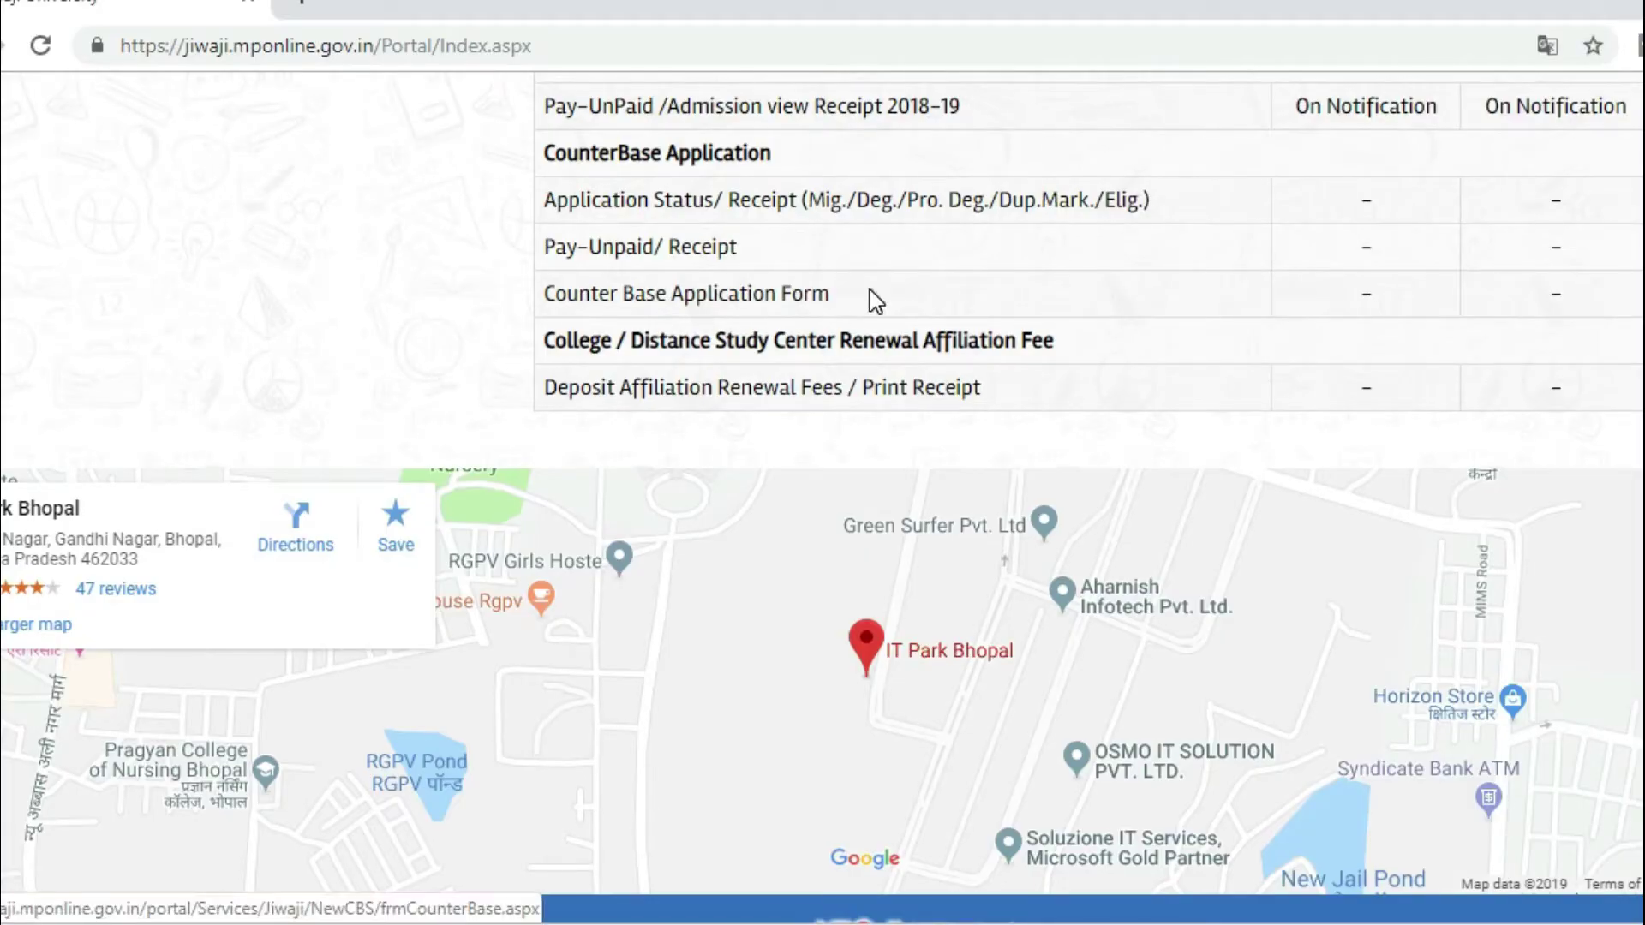
pyautogui.click(685, 293)
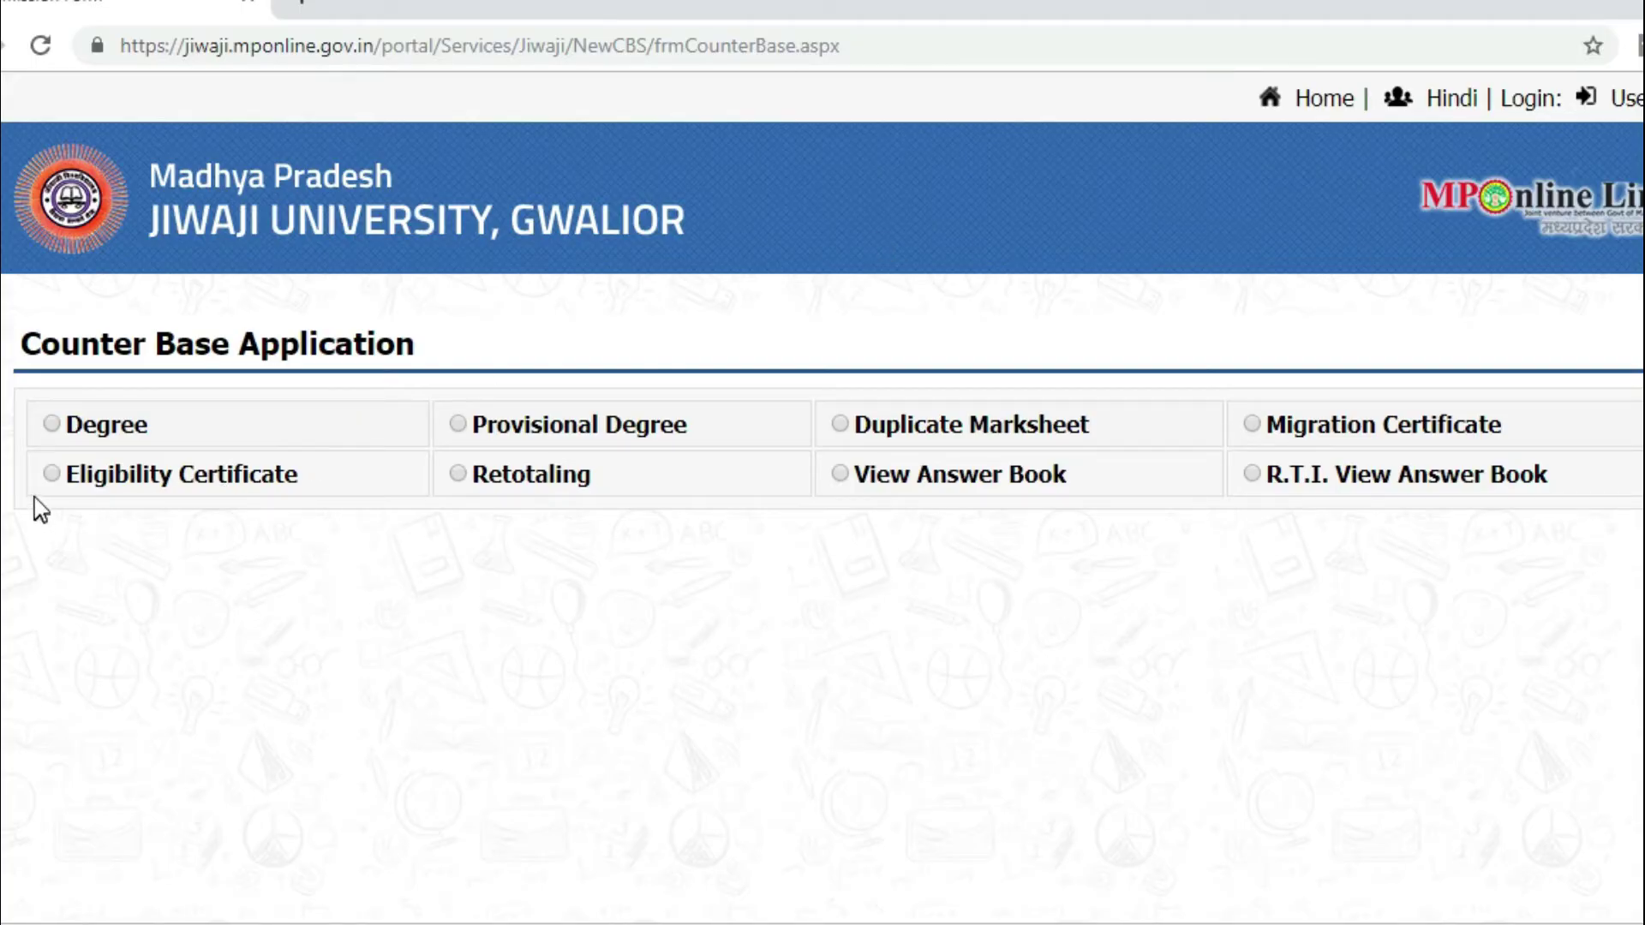
pyautogui.click(52, 474)
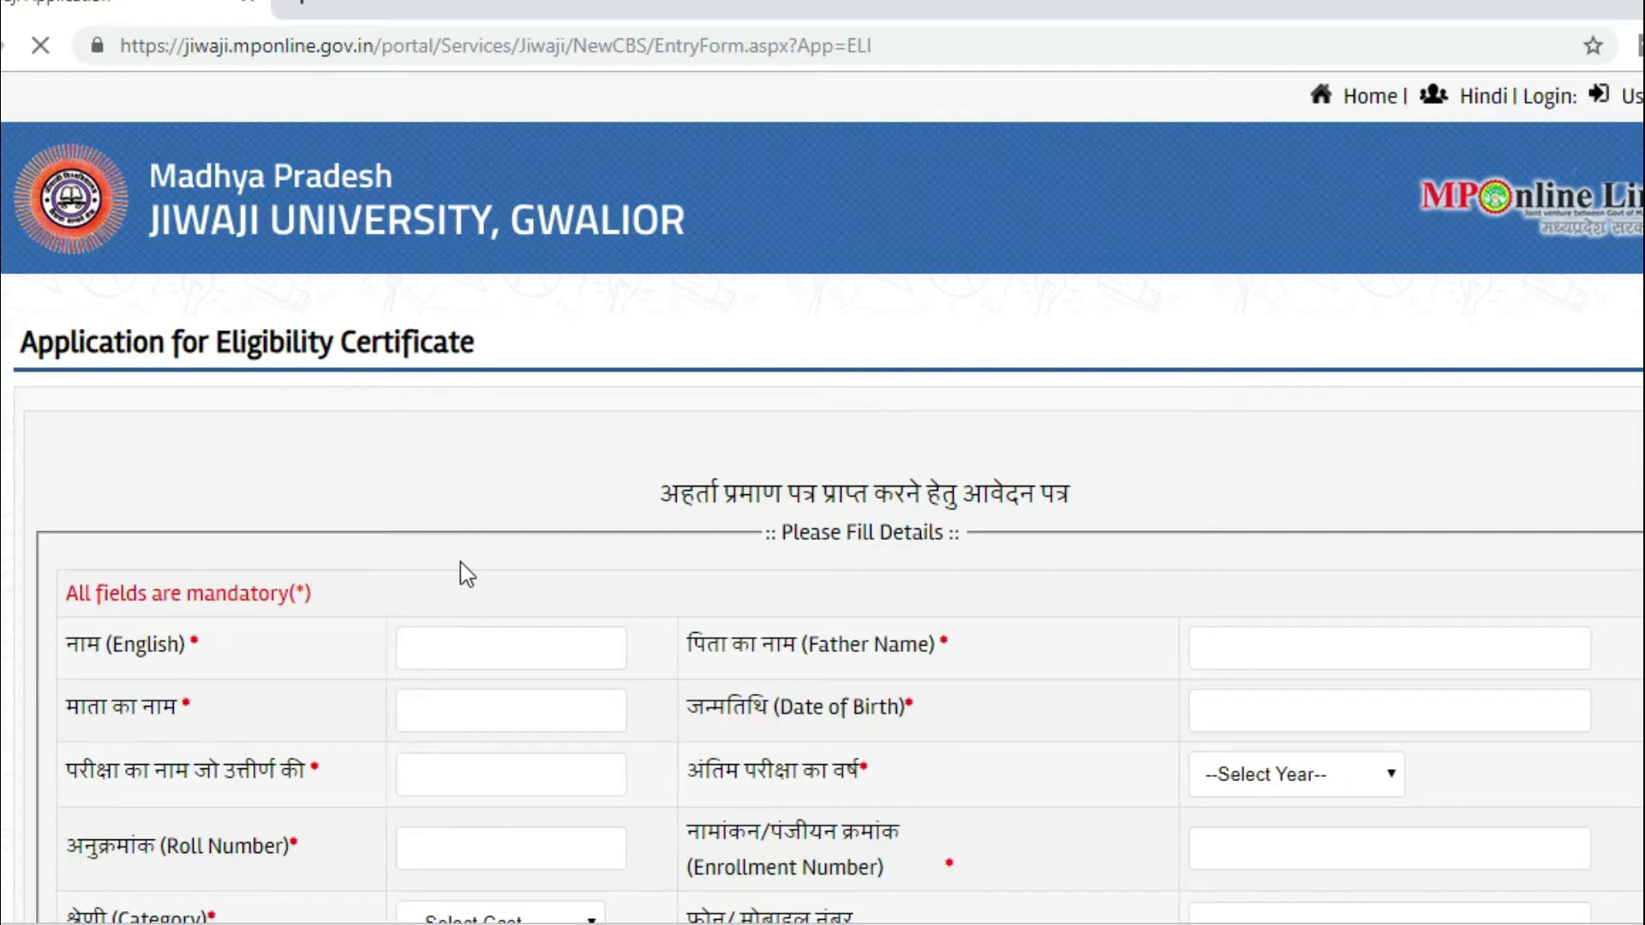
pyautogui.click(468, 629)
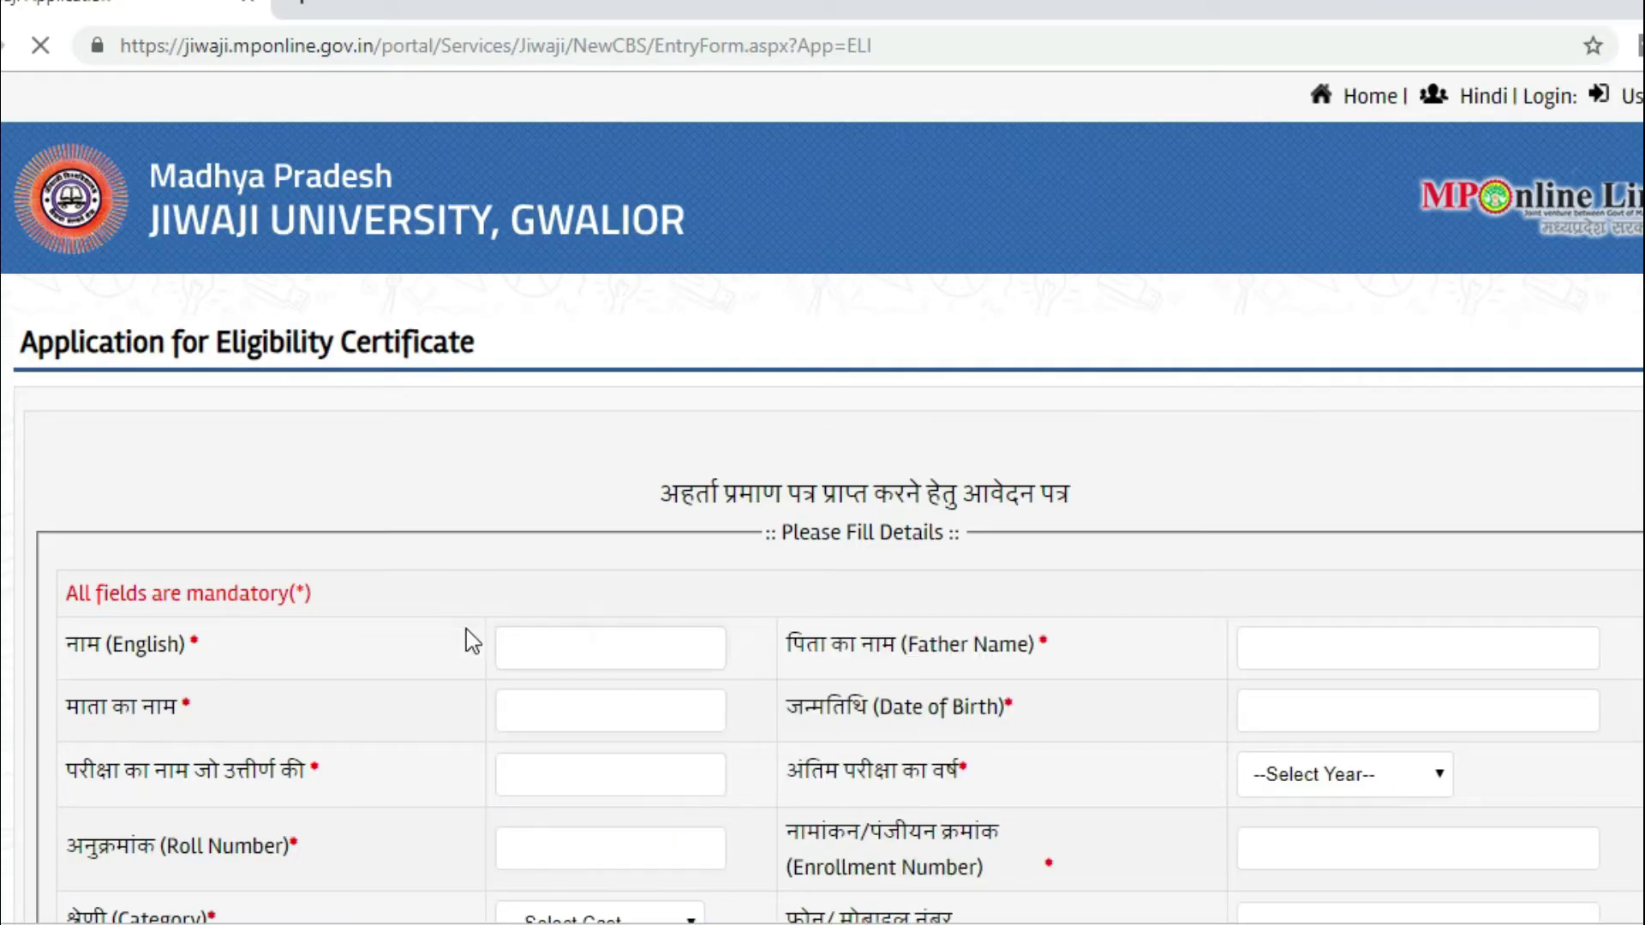
pyautogui.press('Tab')
pyautogui.press('Tab')
pyautogui.press('Tab')
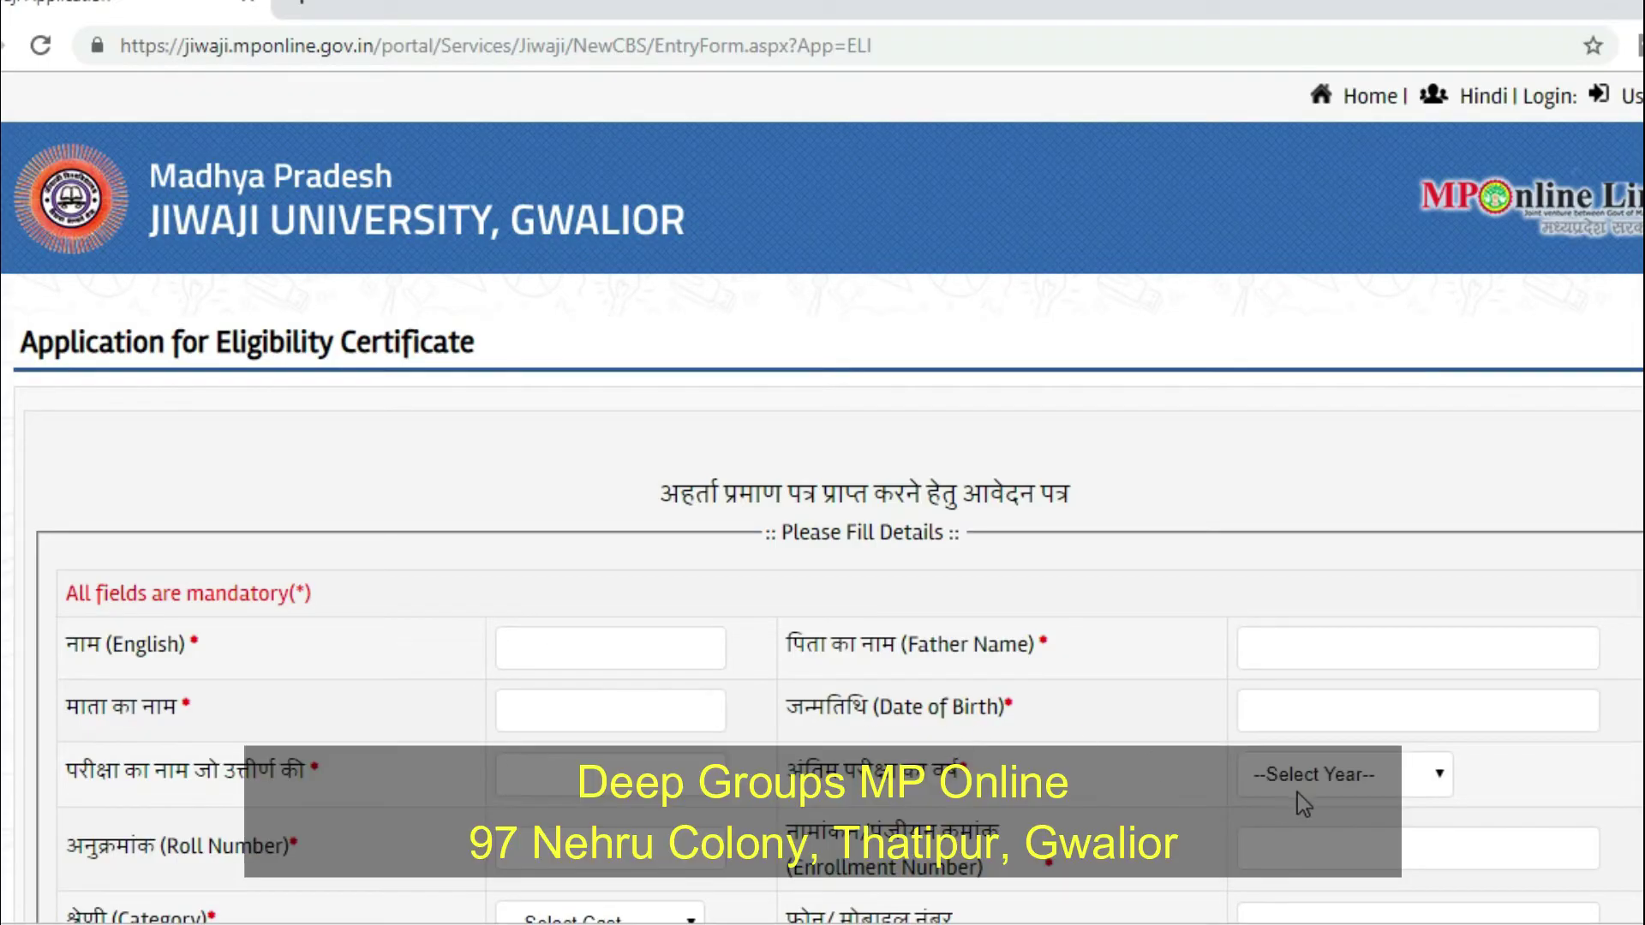
pyautogui.click(1303, 790)
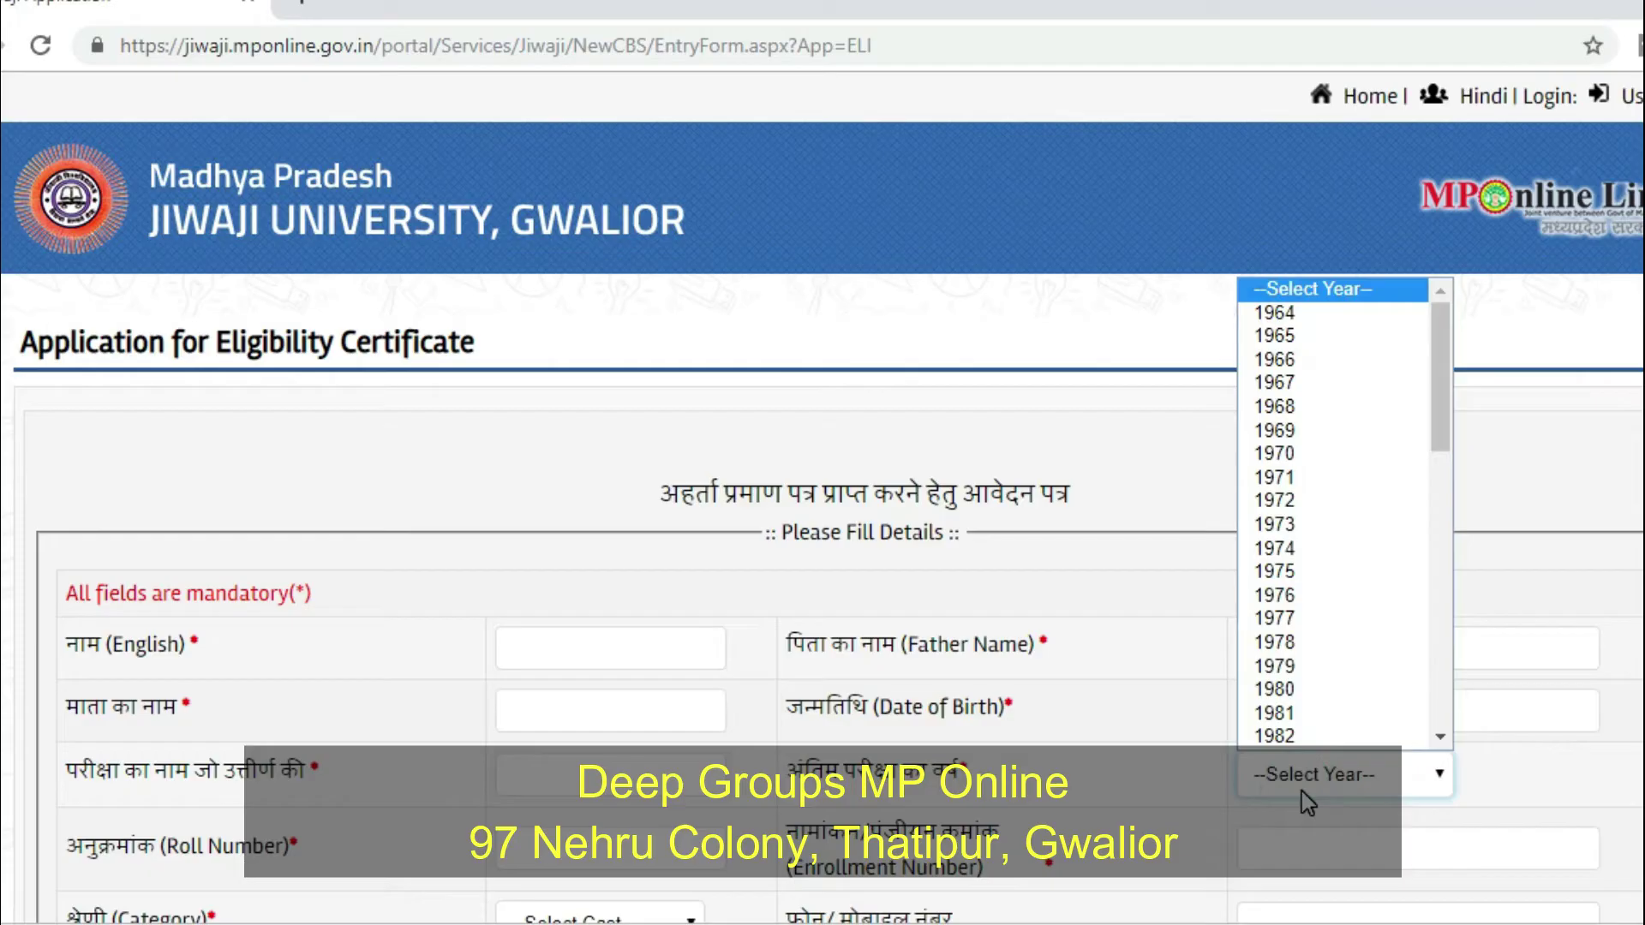
pyautogui.click(1305, 800)
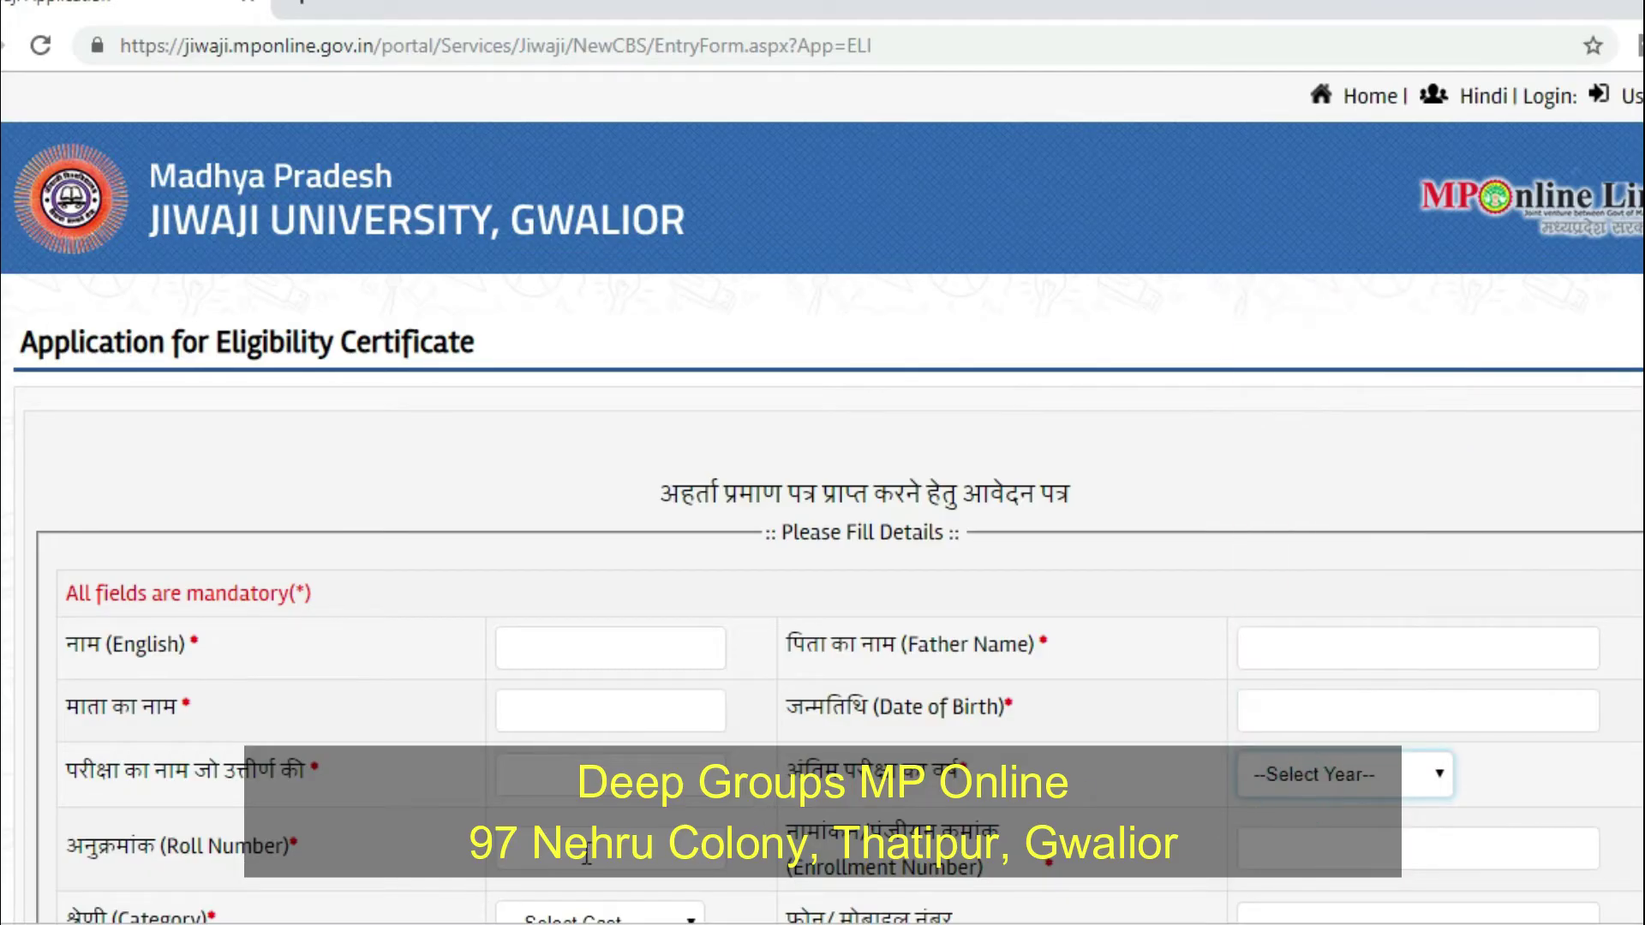
pyautogui.click(532, 861)
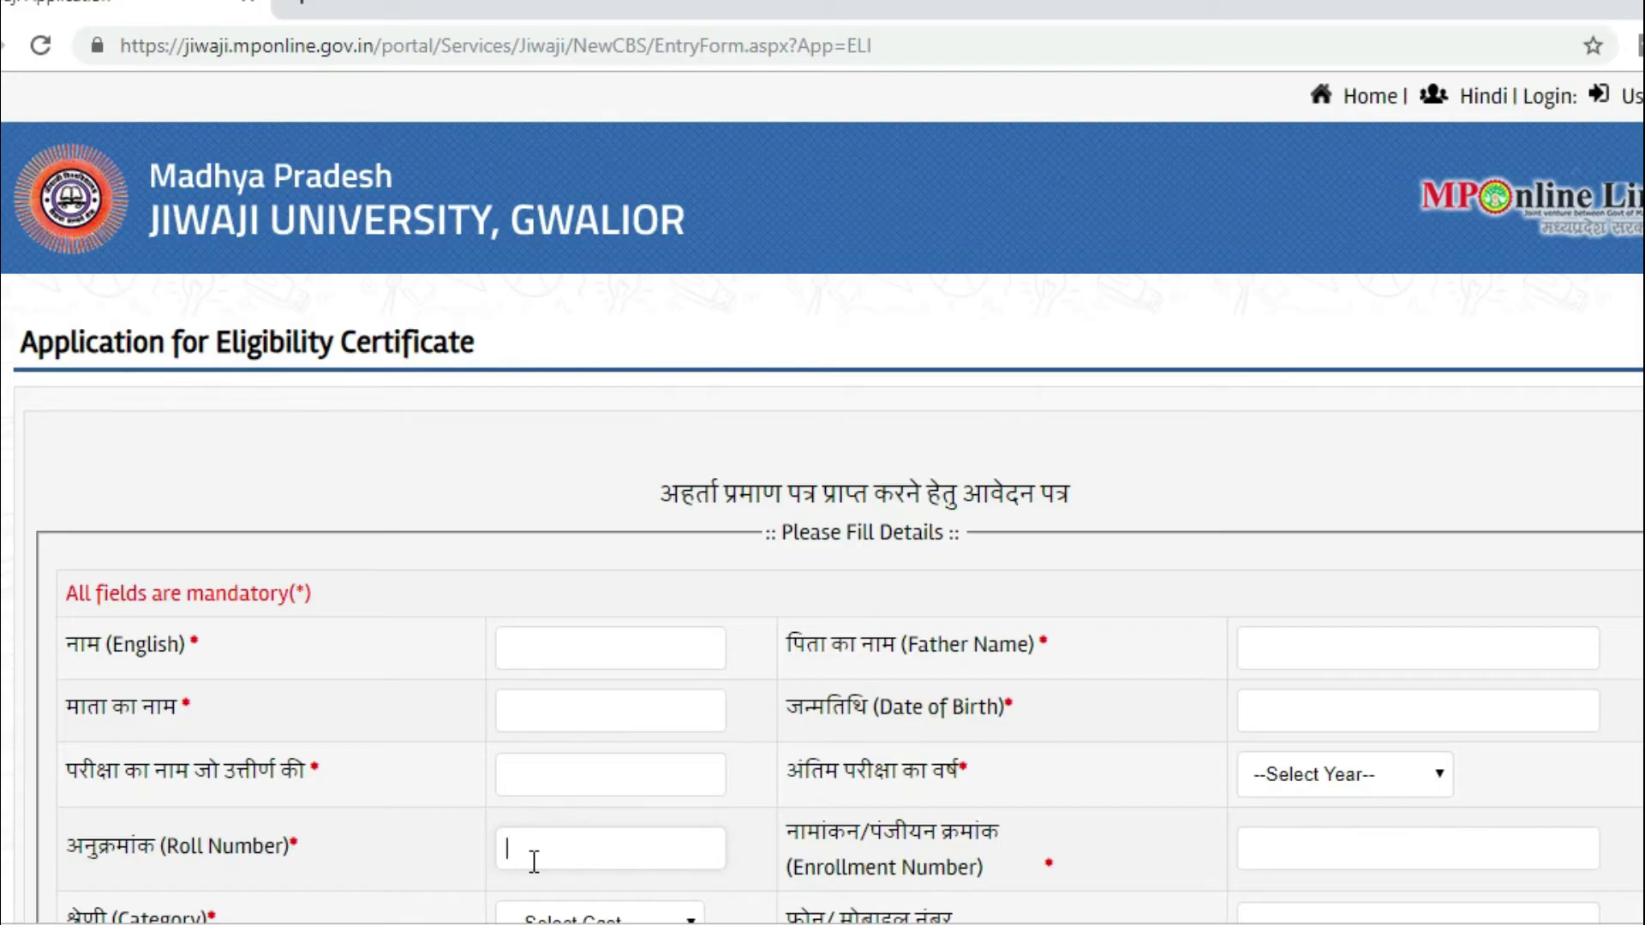
pyautogui.press('Tab')
pyautogui.press('Tab')
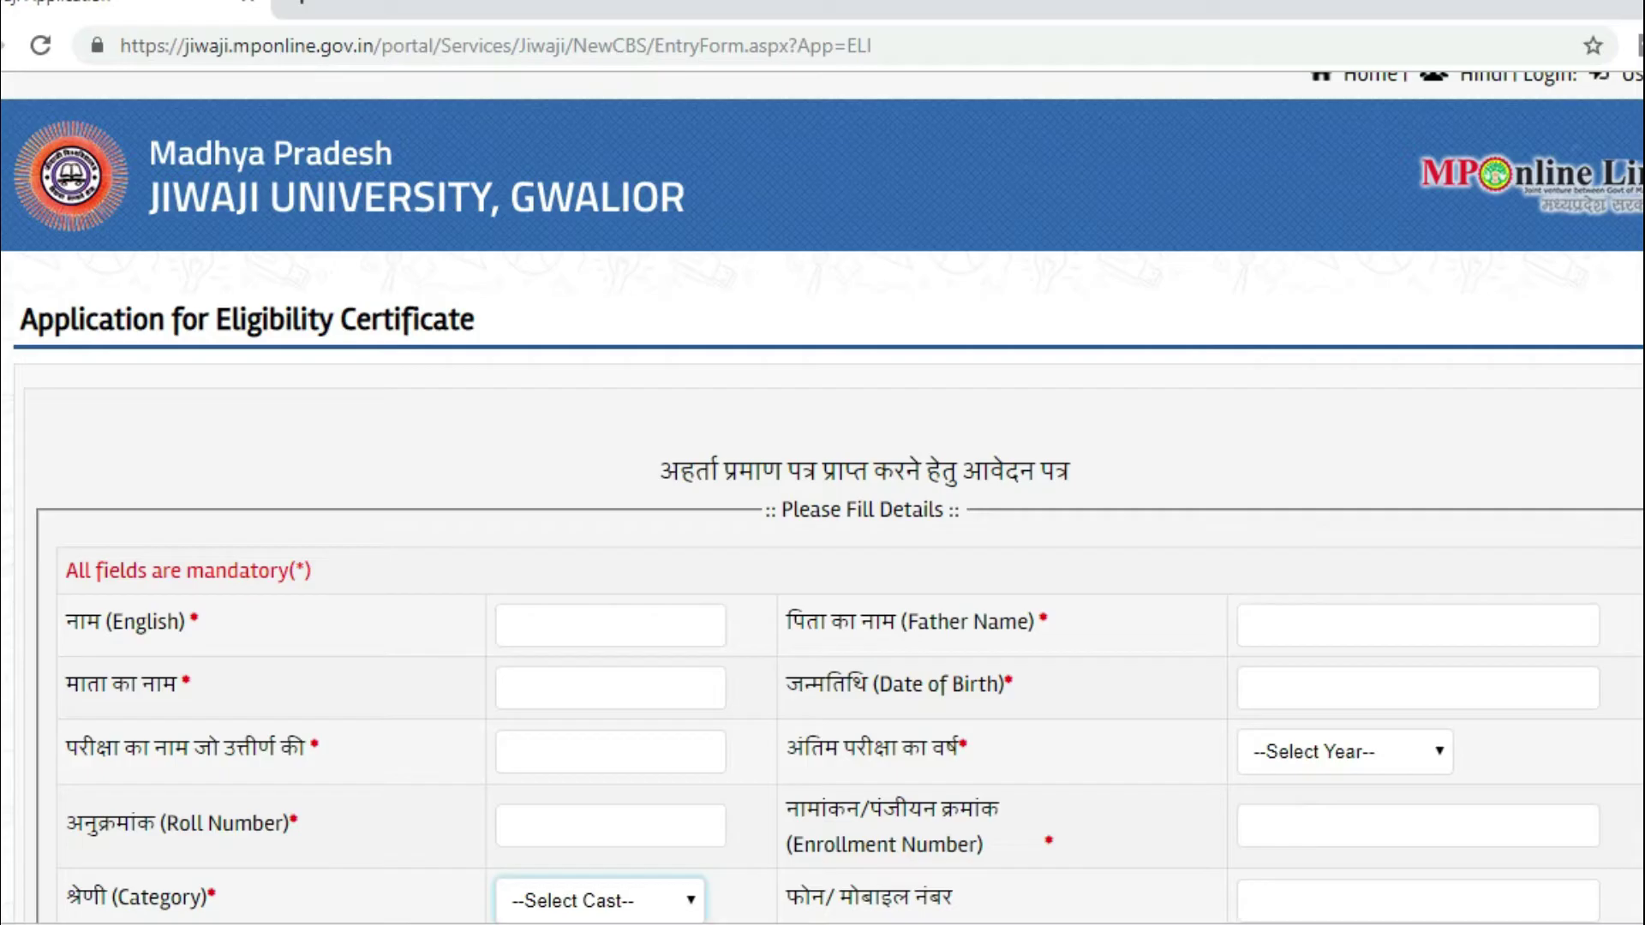
# Step: Choose NAGAJI INSTITUTE OF TECH. & MGMT (ENGG) GWALIOR - 0757 in the college/exam centre dropdown
pyautogui.scroll(-9, 823, 497)
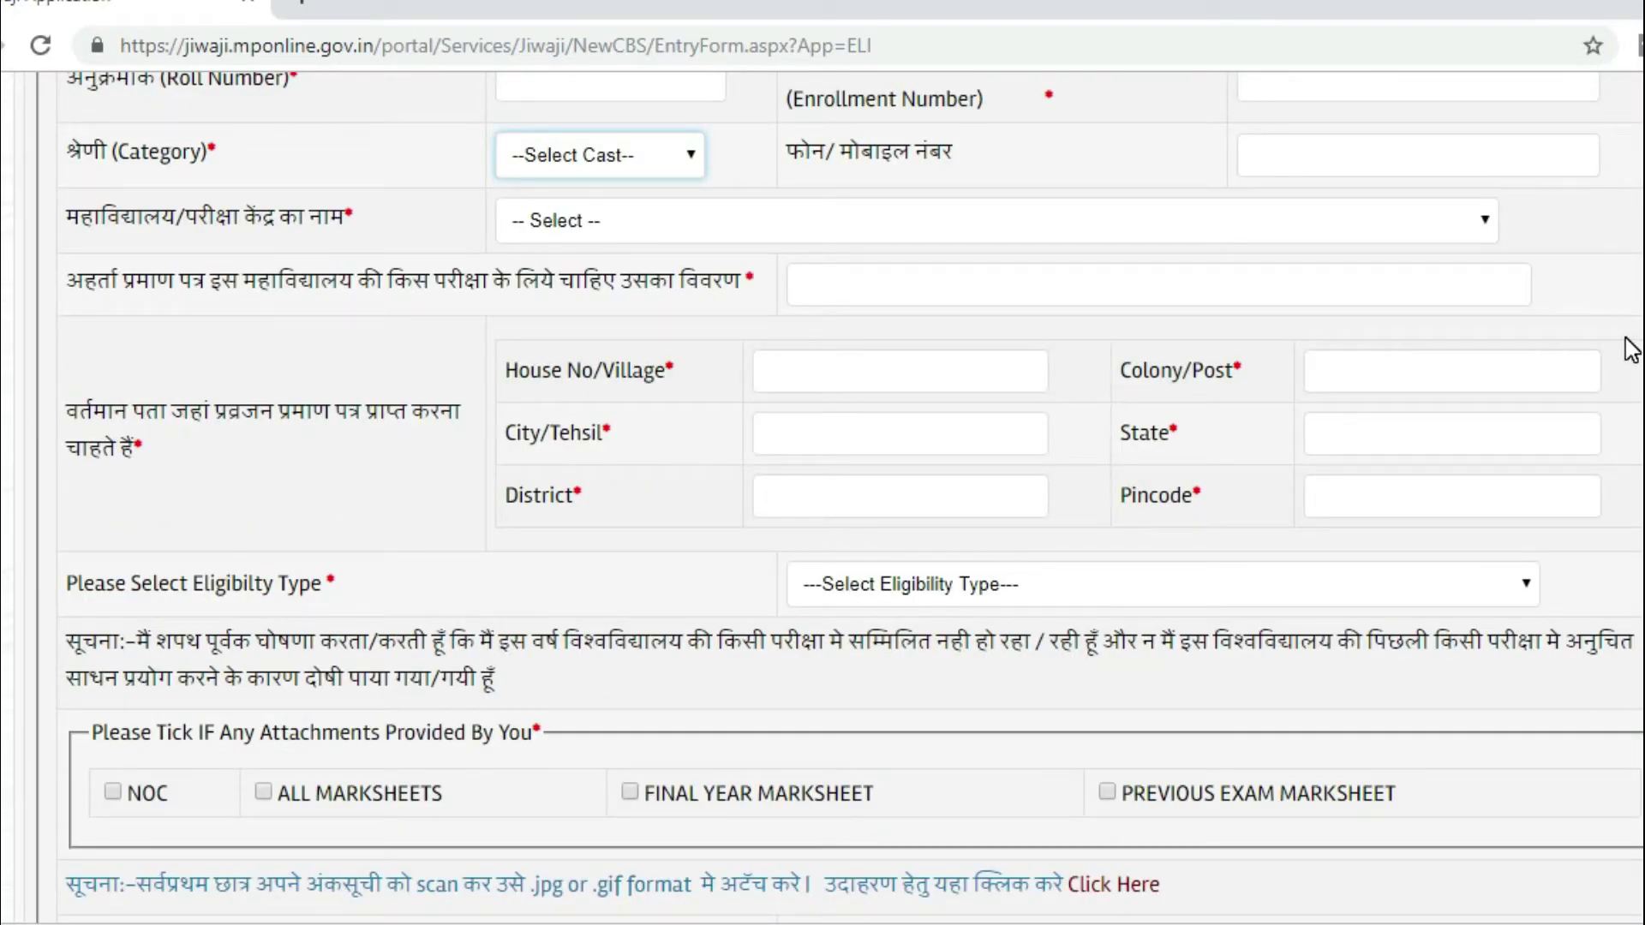
pyautogui.click(1401, 245)
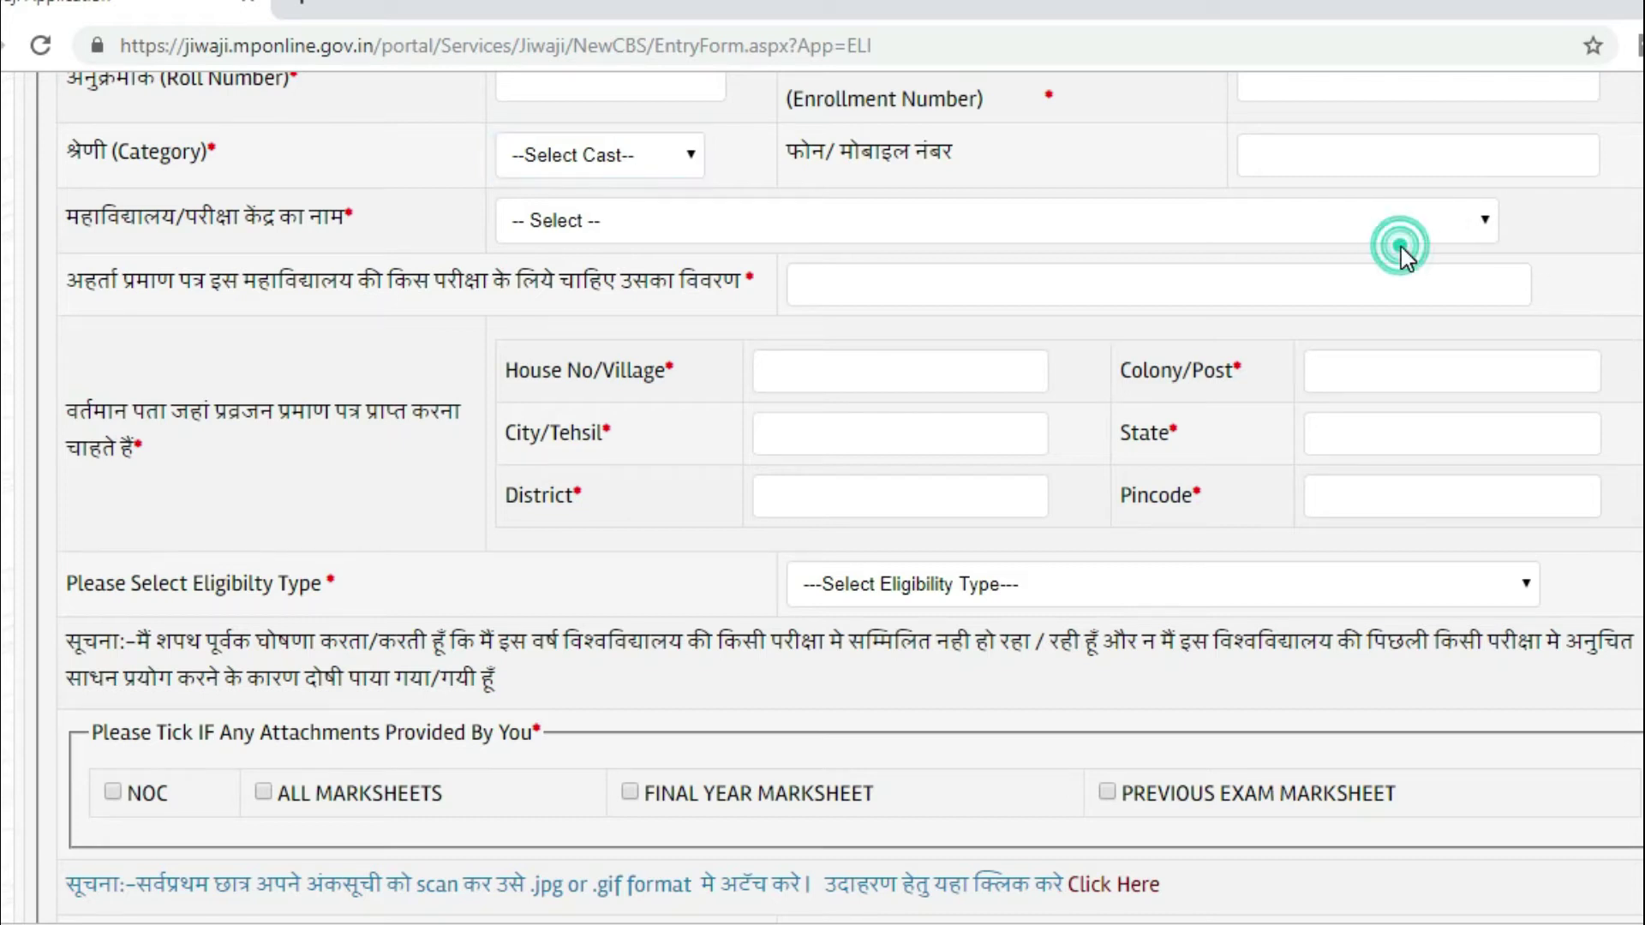
pyautogui.click(1386, 224)
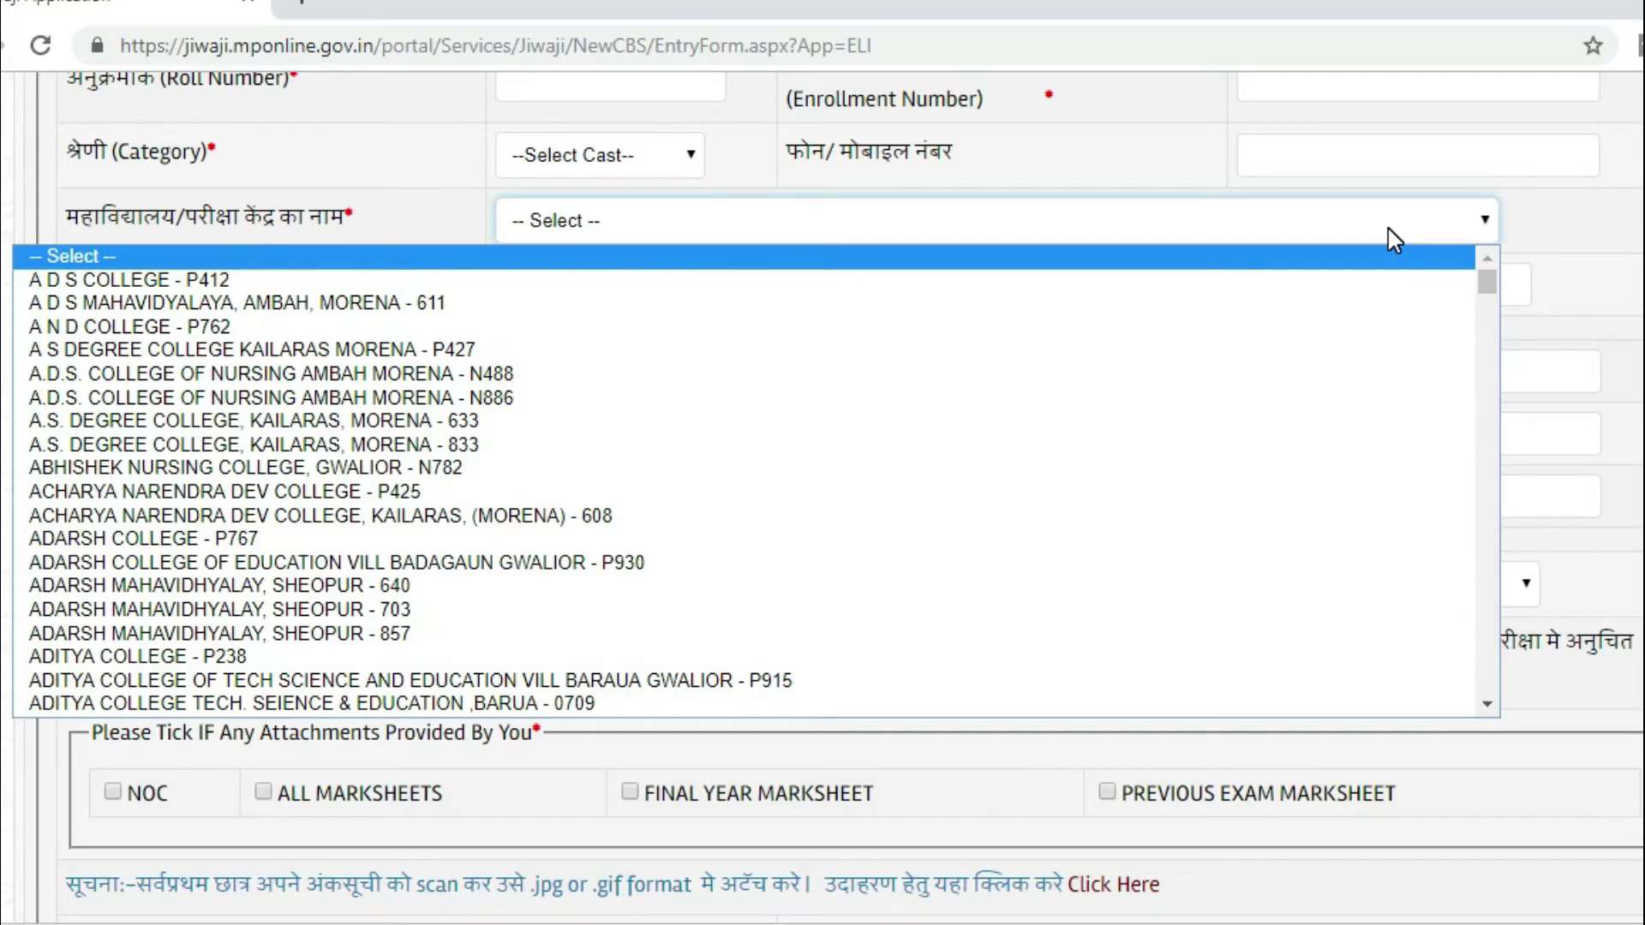
pyautogui.press('o')
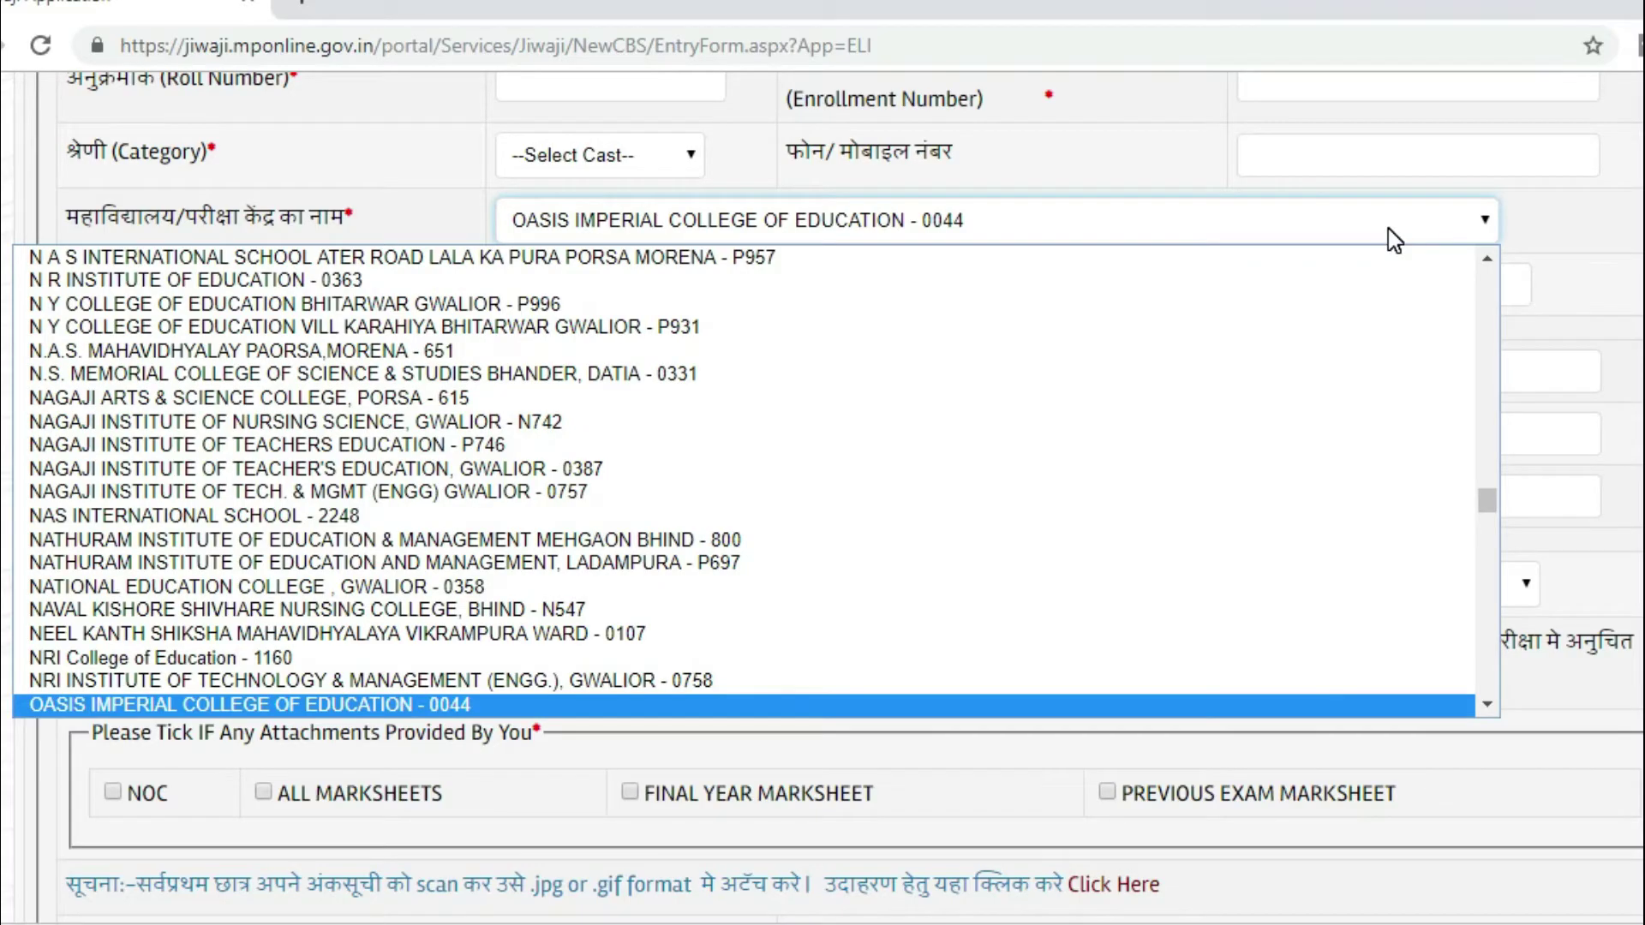
pyautogui.press('o')
pyautogui.press('t')
pyautogui.press('Return')
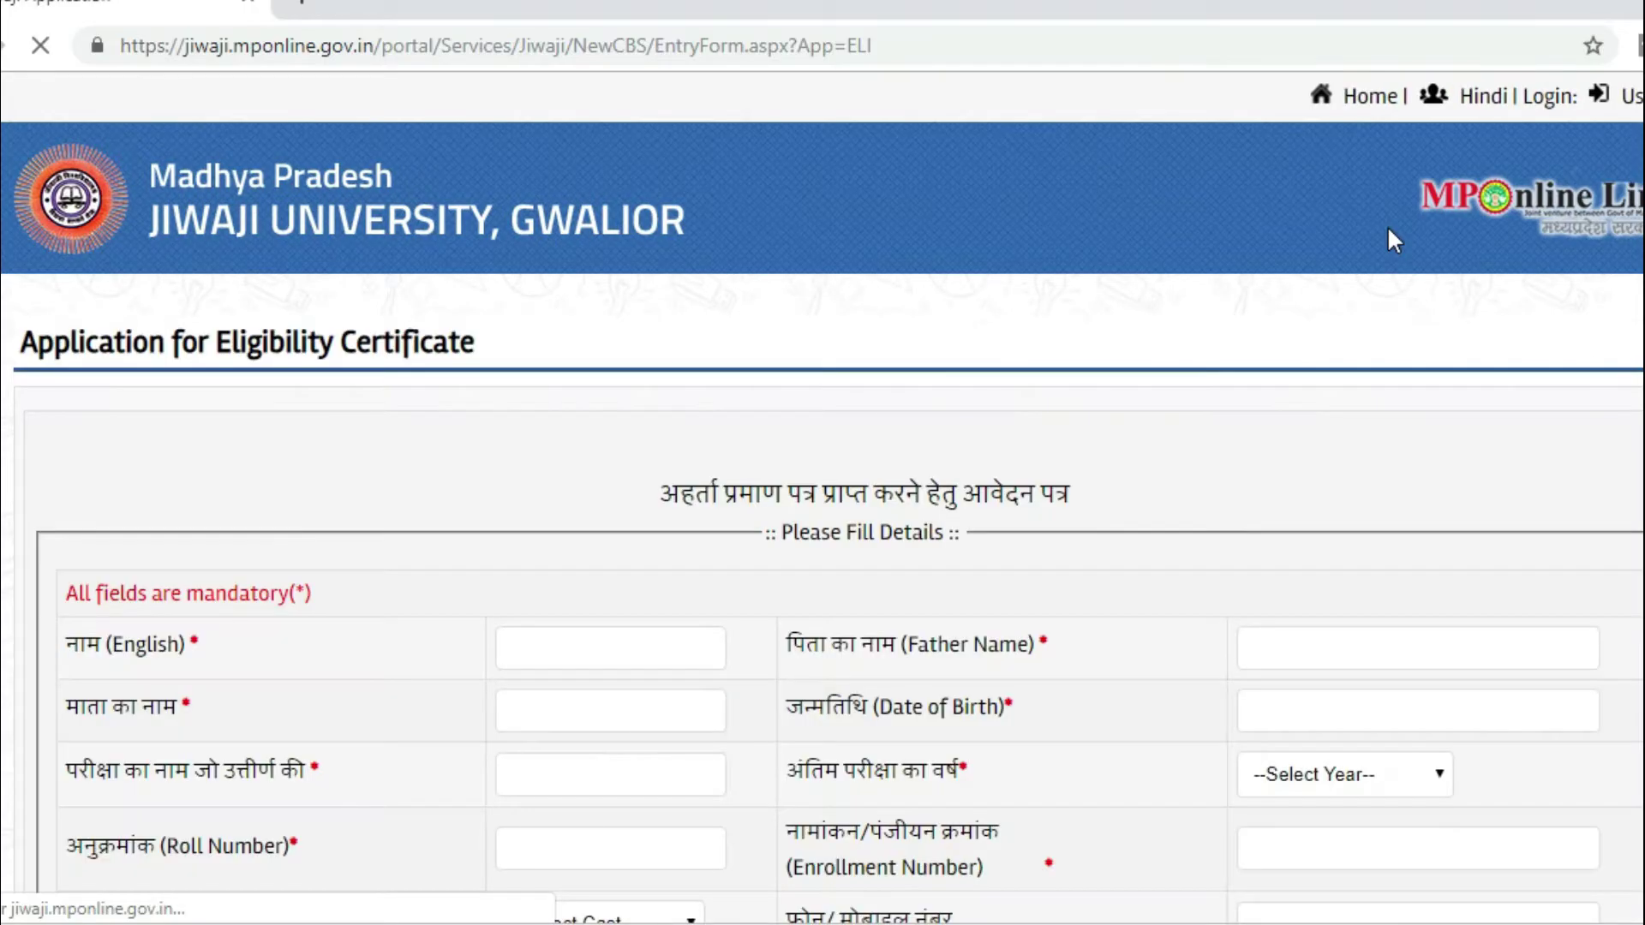
pyautogui.scroll(-12, 1389, 228)
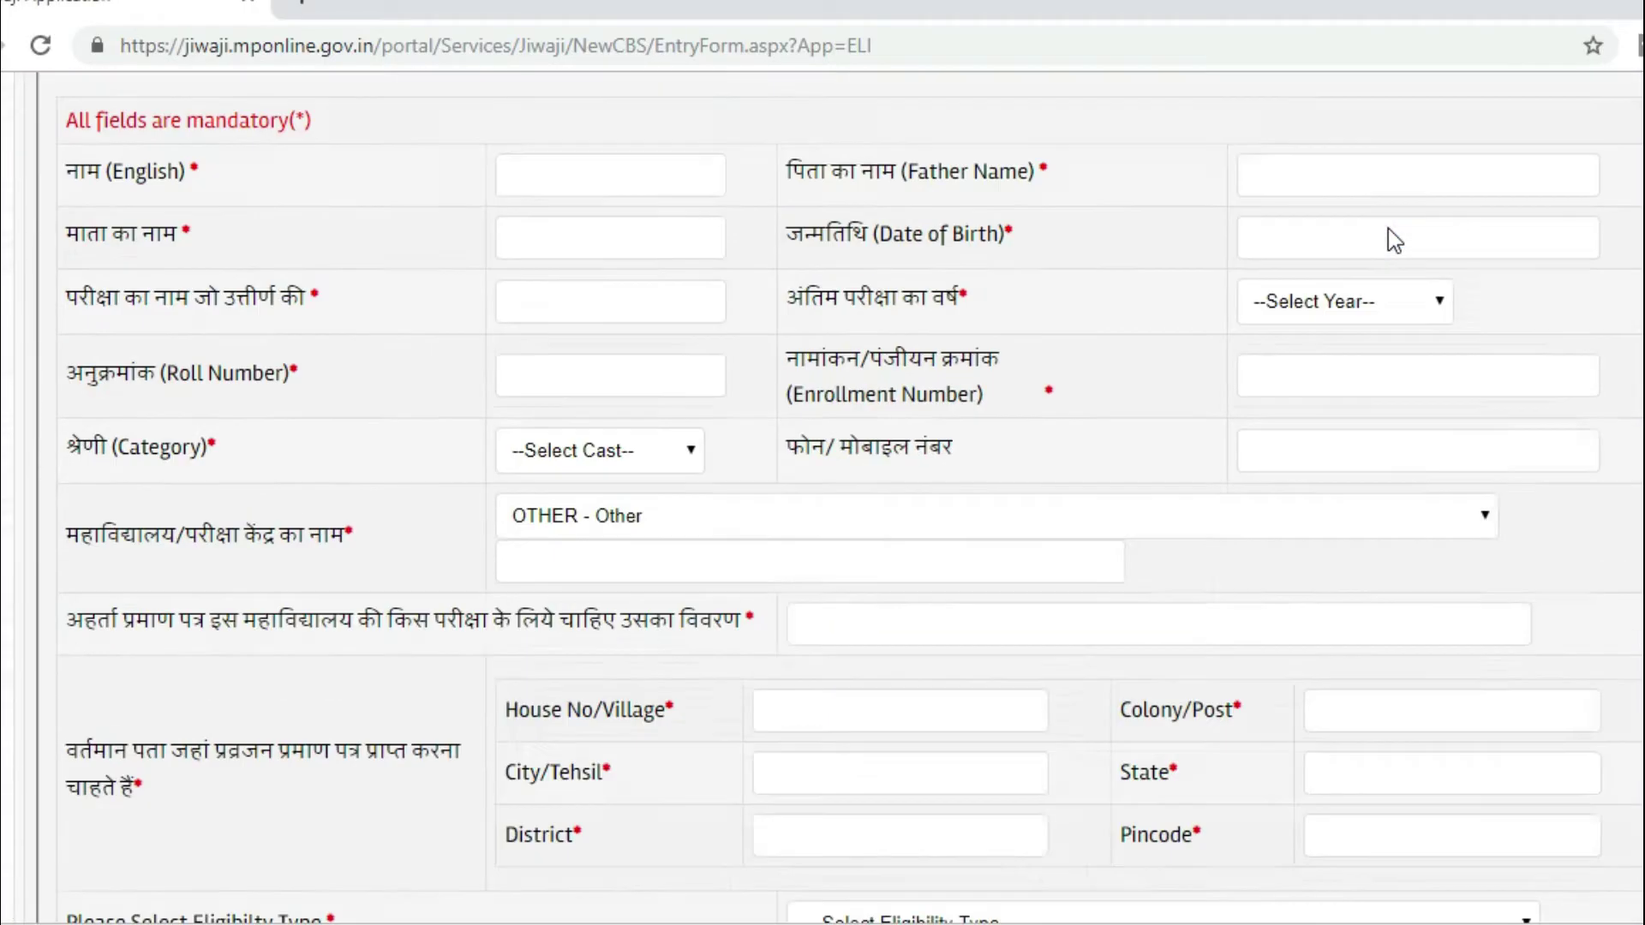
pyautogui.scroll(2, 1388, 228)
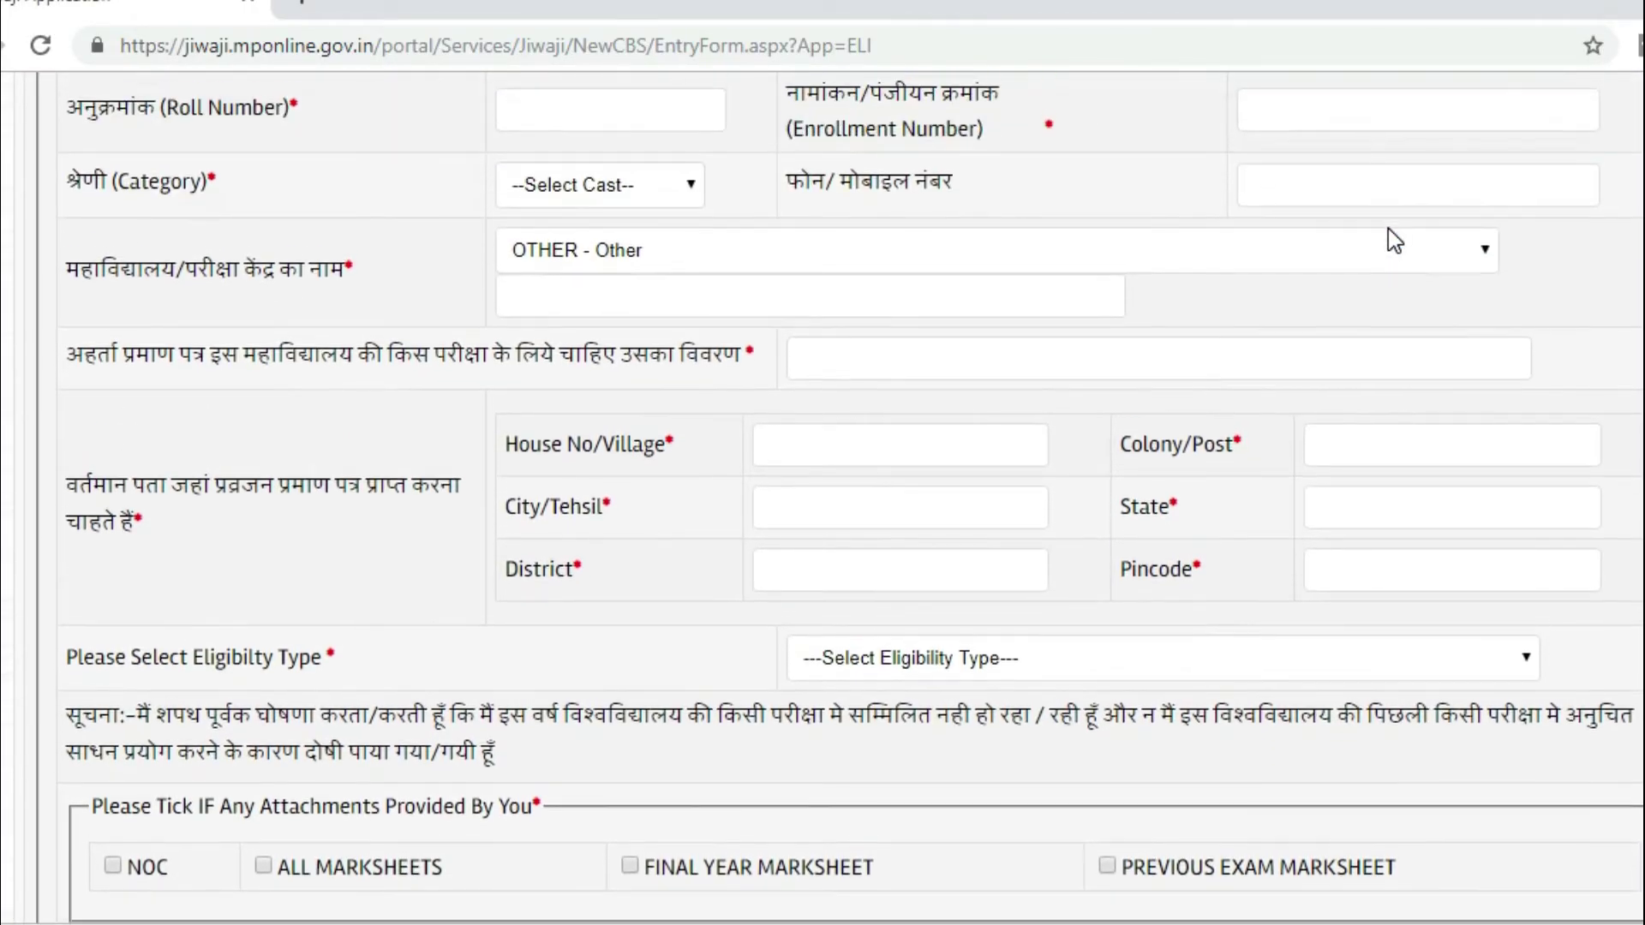
pyautogui.click(605, 257)
pyautogui.click(866, 444)
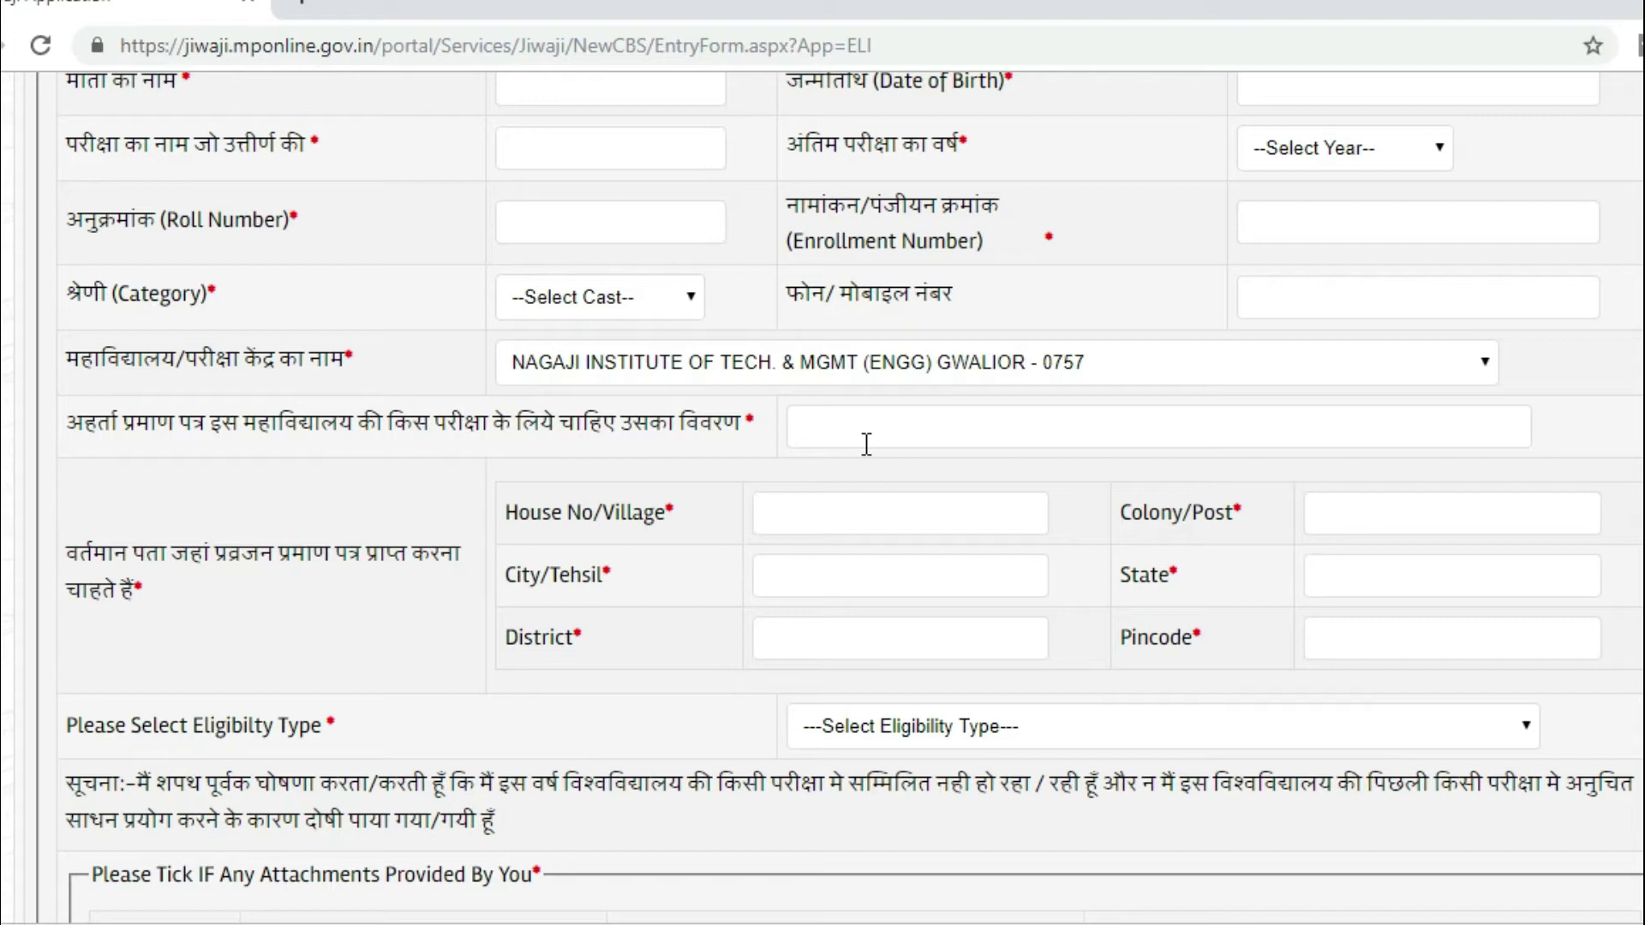
# Step: Choose Urgent Type from the Eligibility Type dropdown
pyautogui.click(855, 426)
pyautogui.click(834, 506)
pyautogui.click(969, 742)
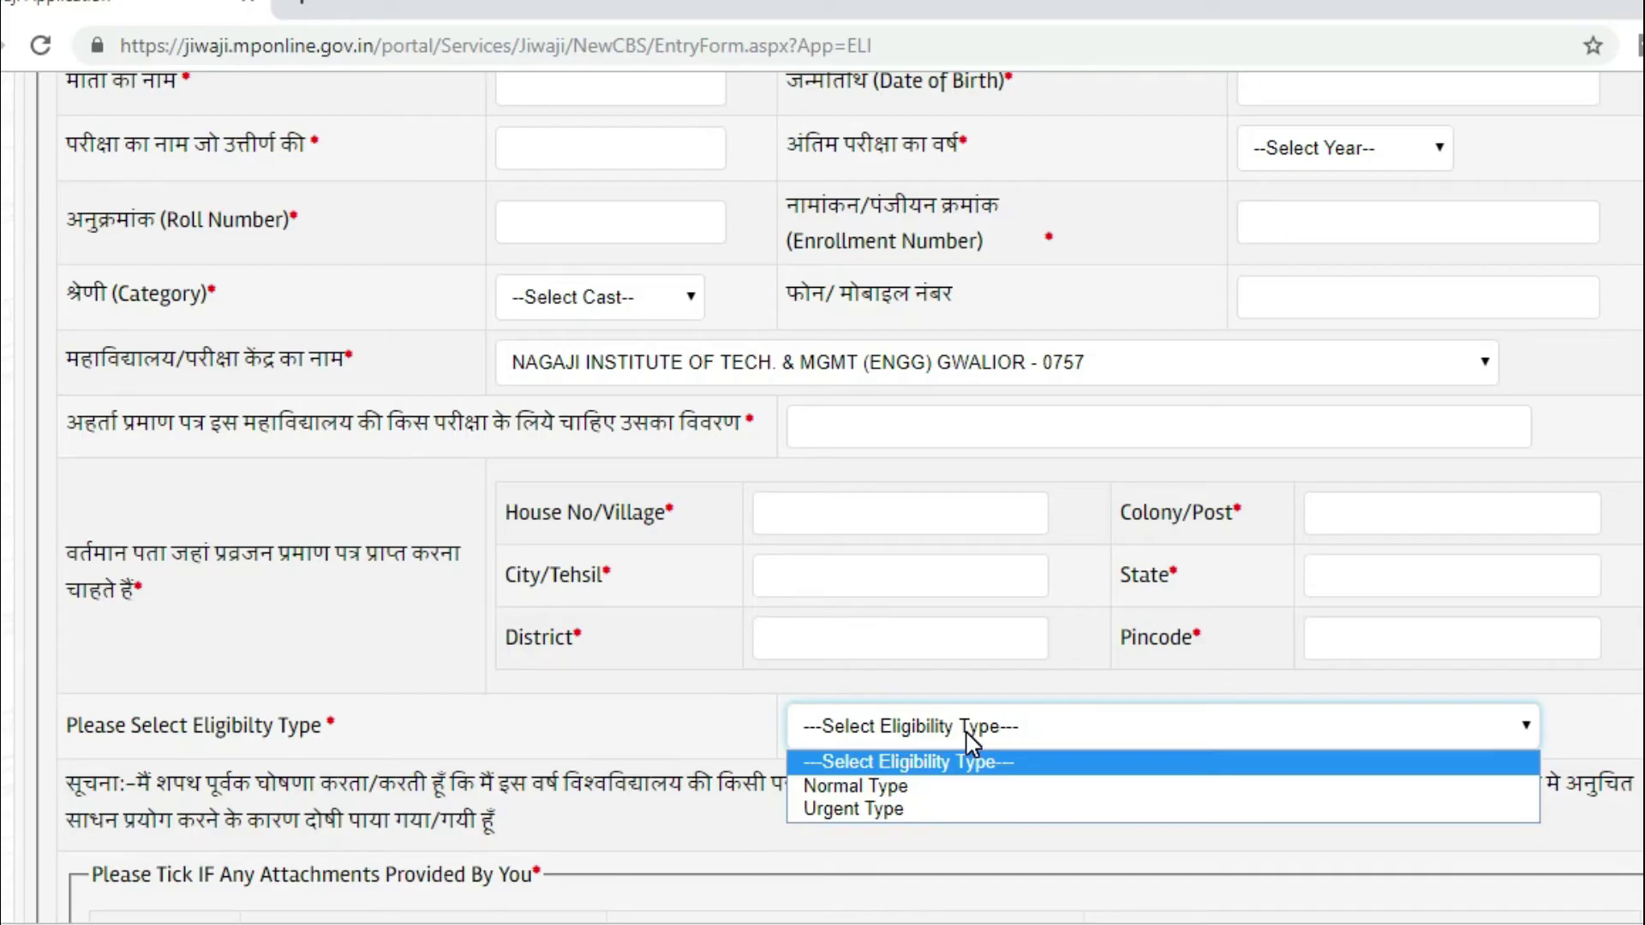
pyautogui.click(875, 810)
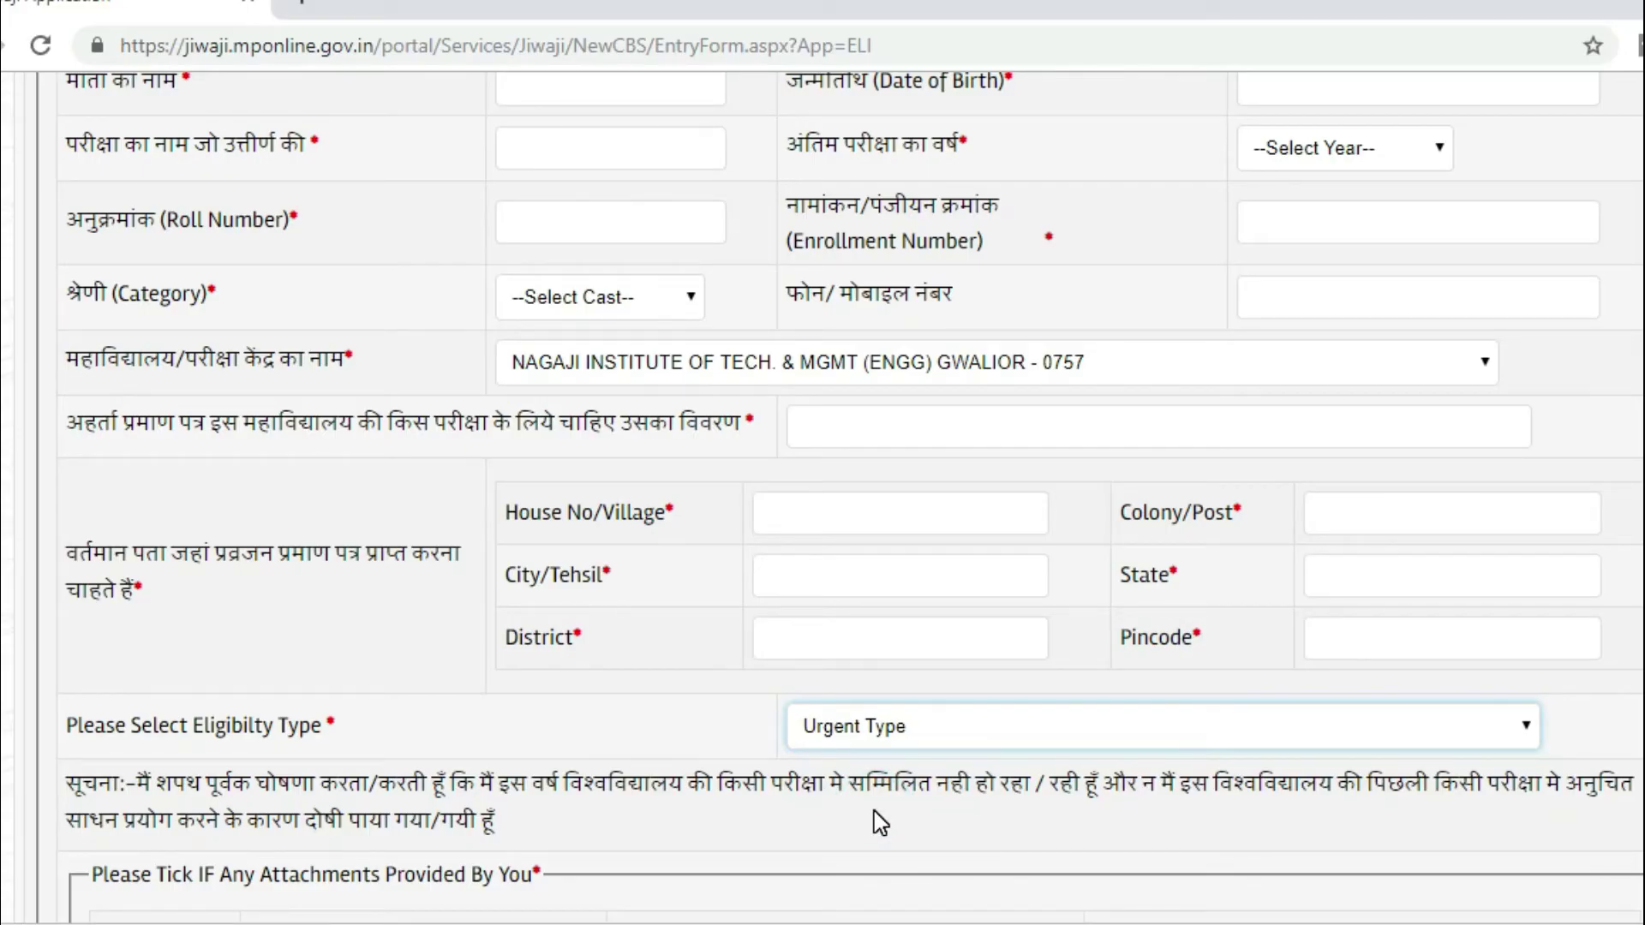
pyautogui.scroll(-6, 214, 445)
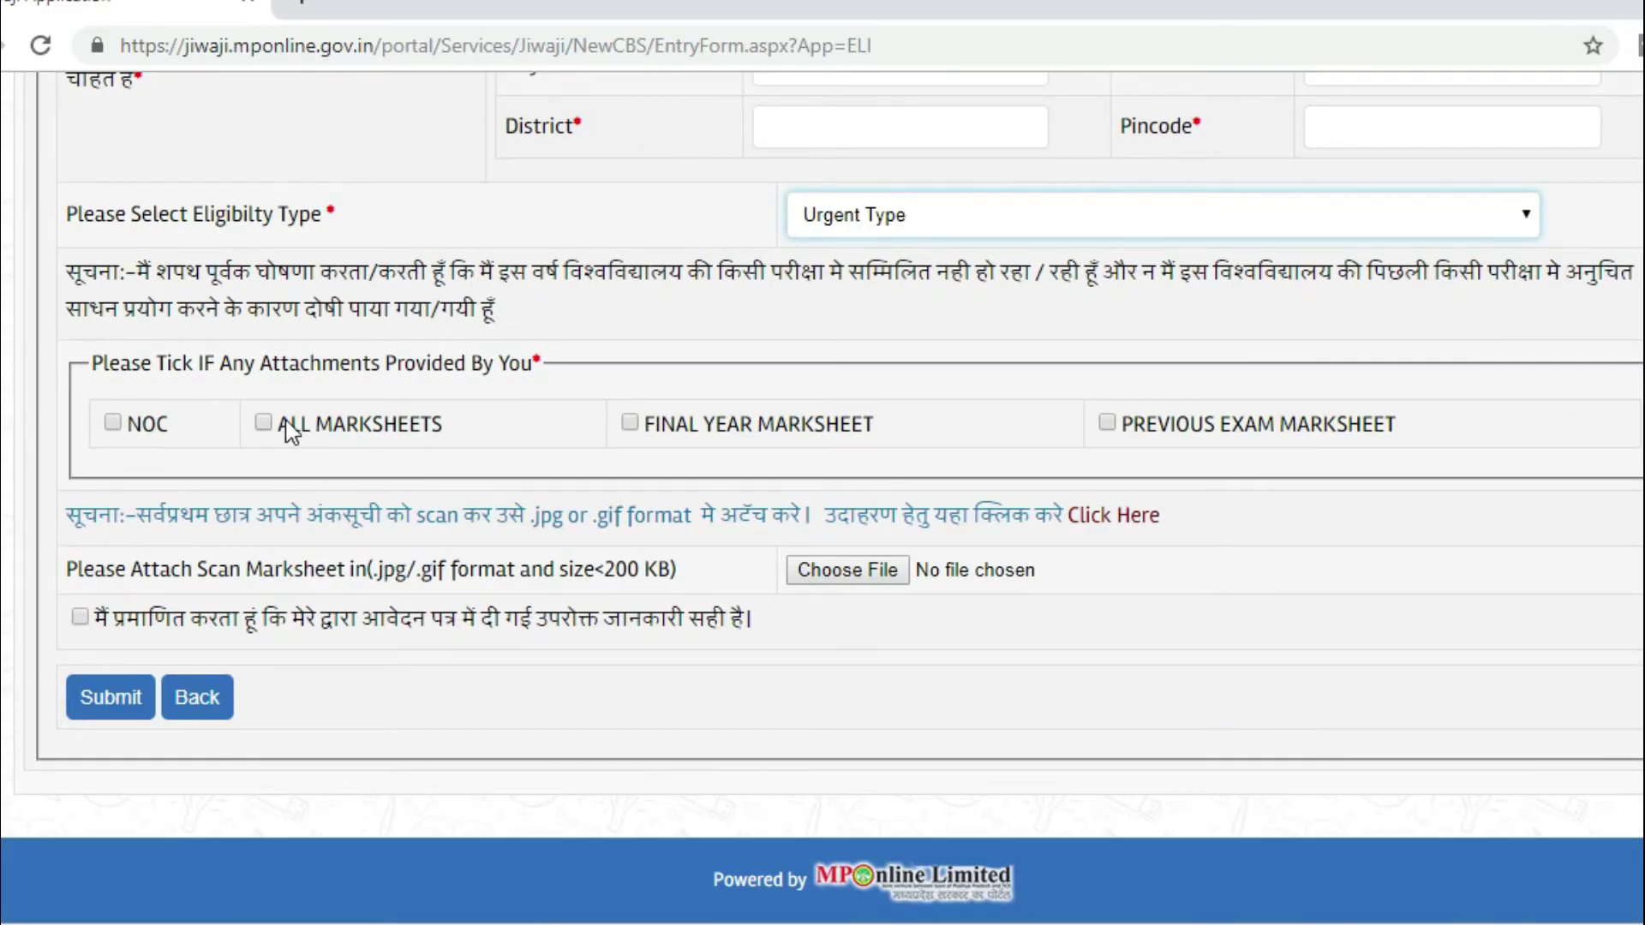
pyautogui.click(1054, 373)
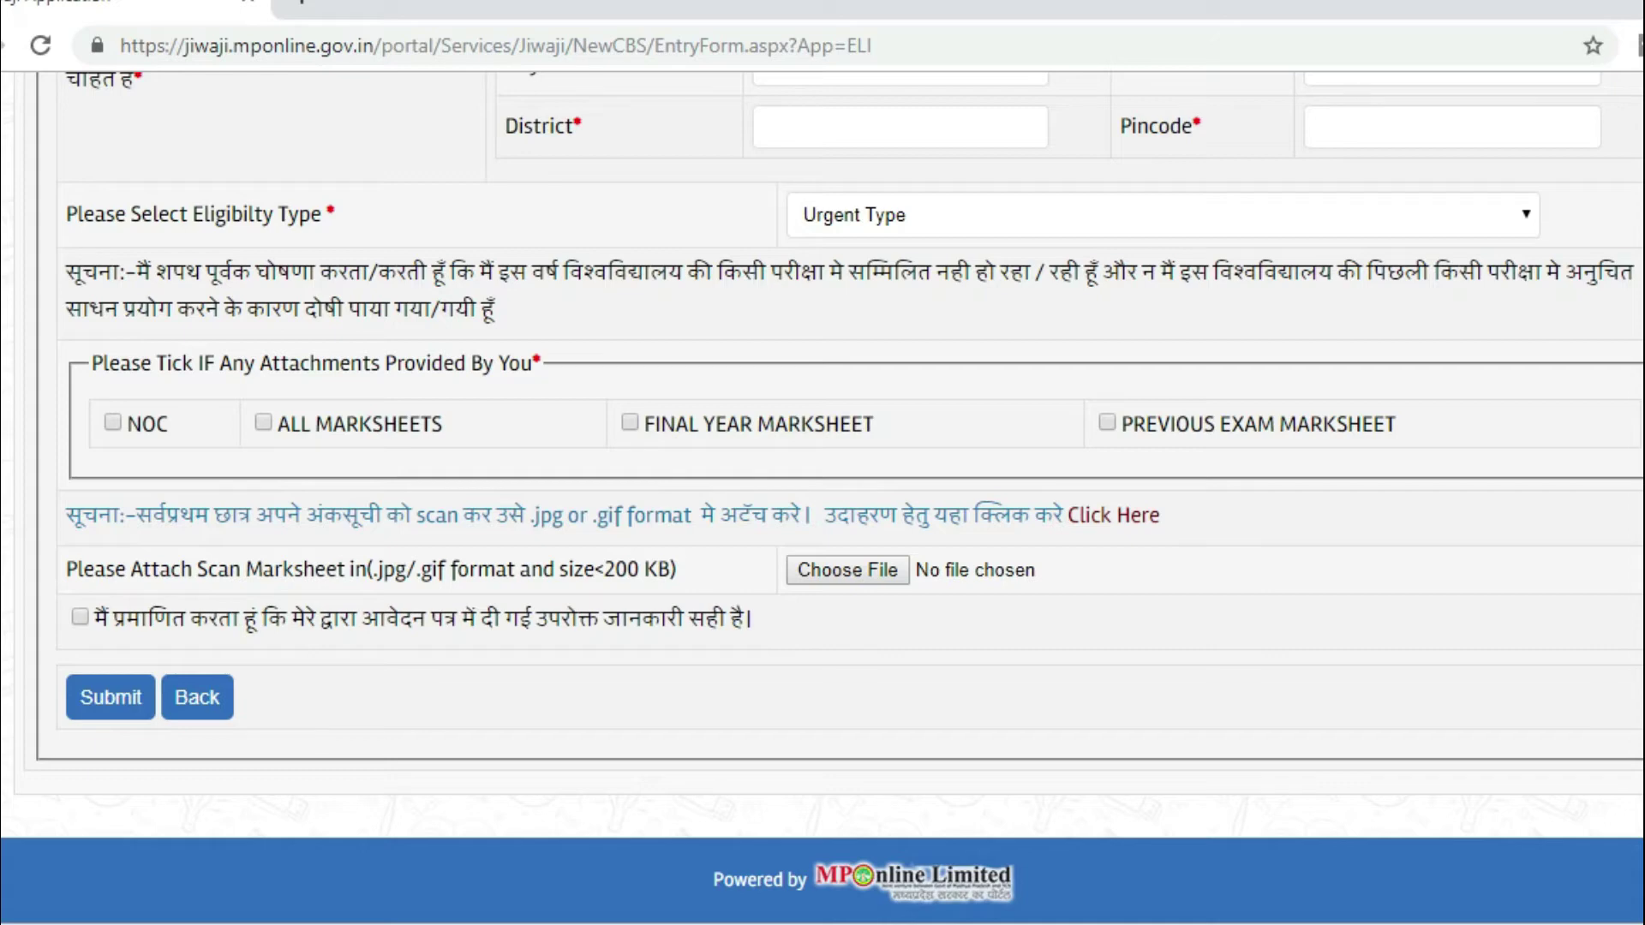
pyautogui.scroll(9, 822, 497)
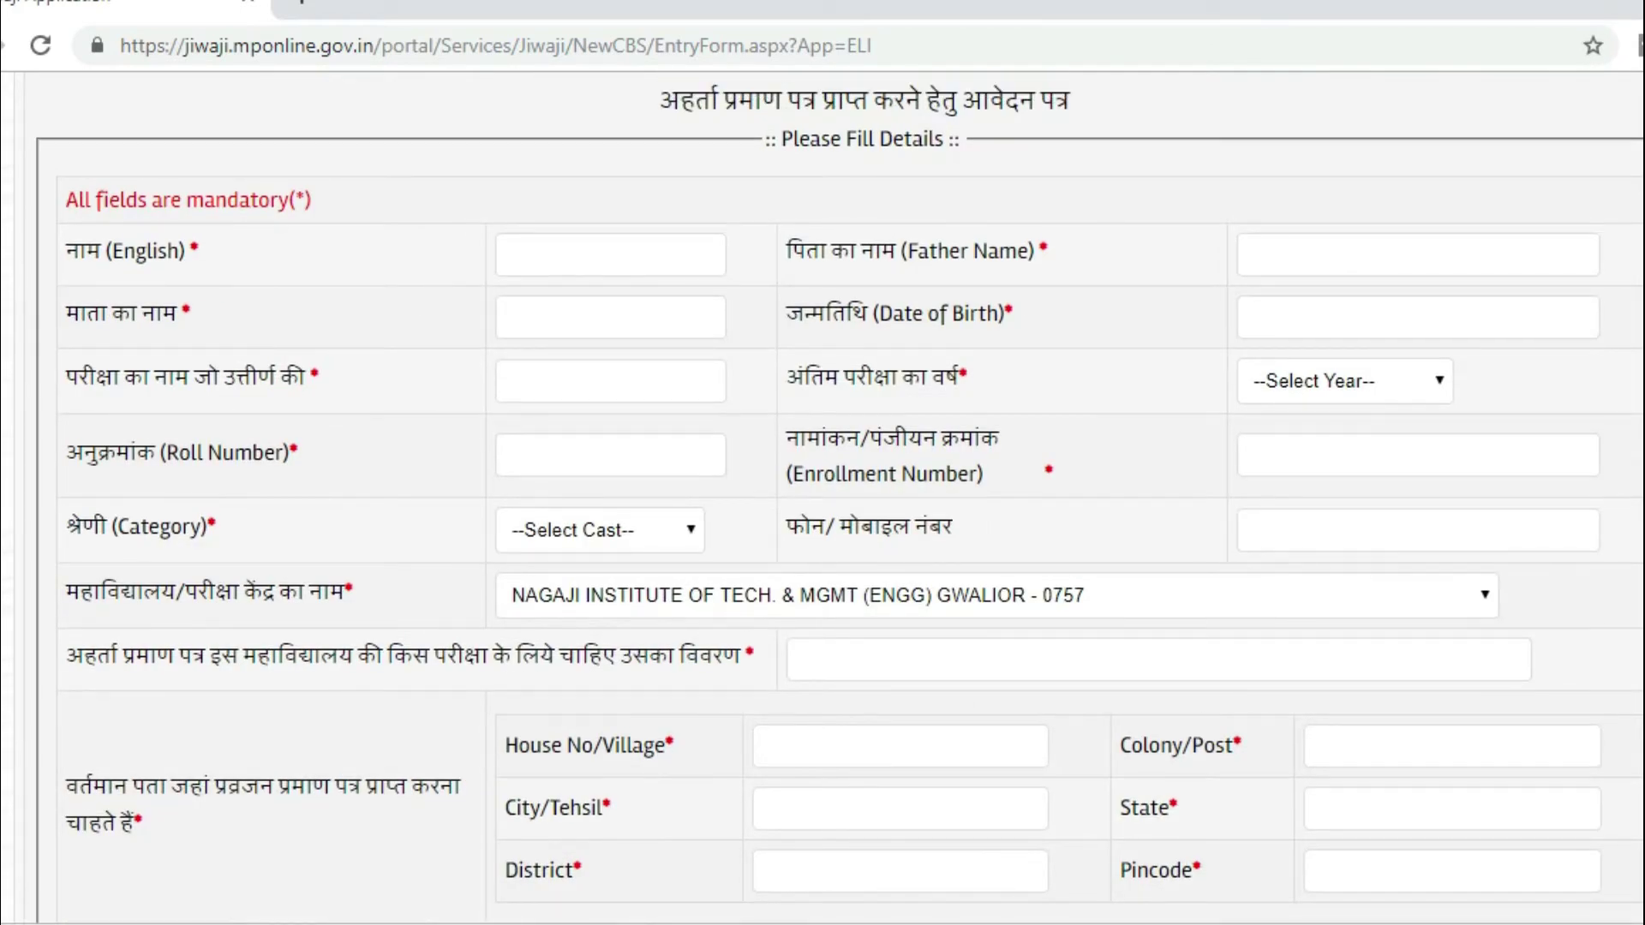
# Step: Select Eligibility Certificate on the logged-in Counter Base Application page
pyautogui.scroll(5, 823, 497)
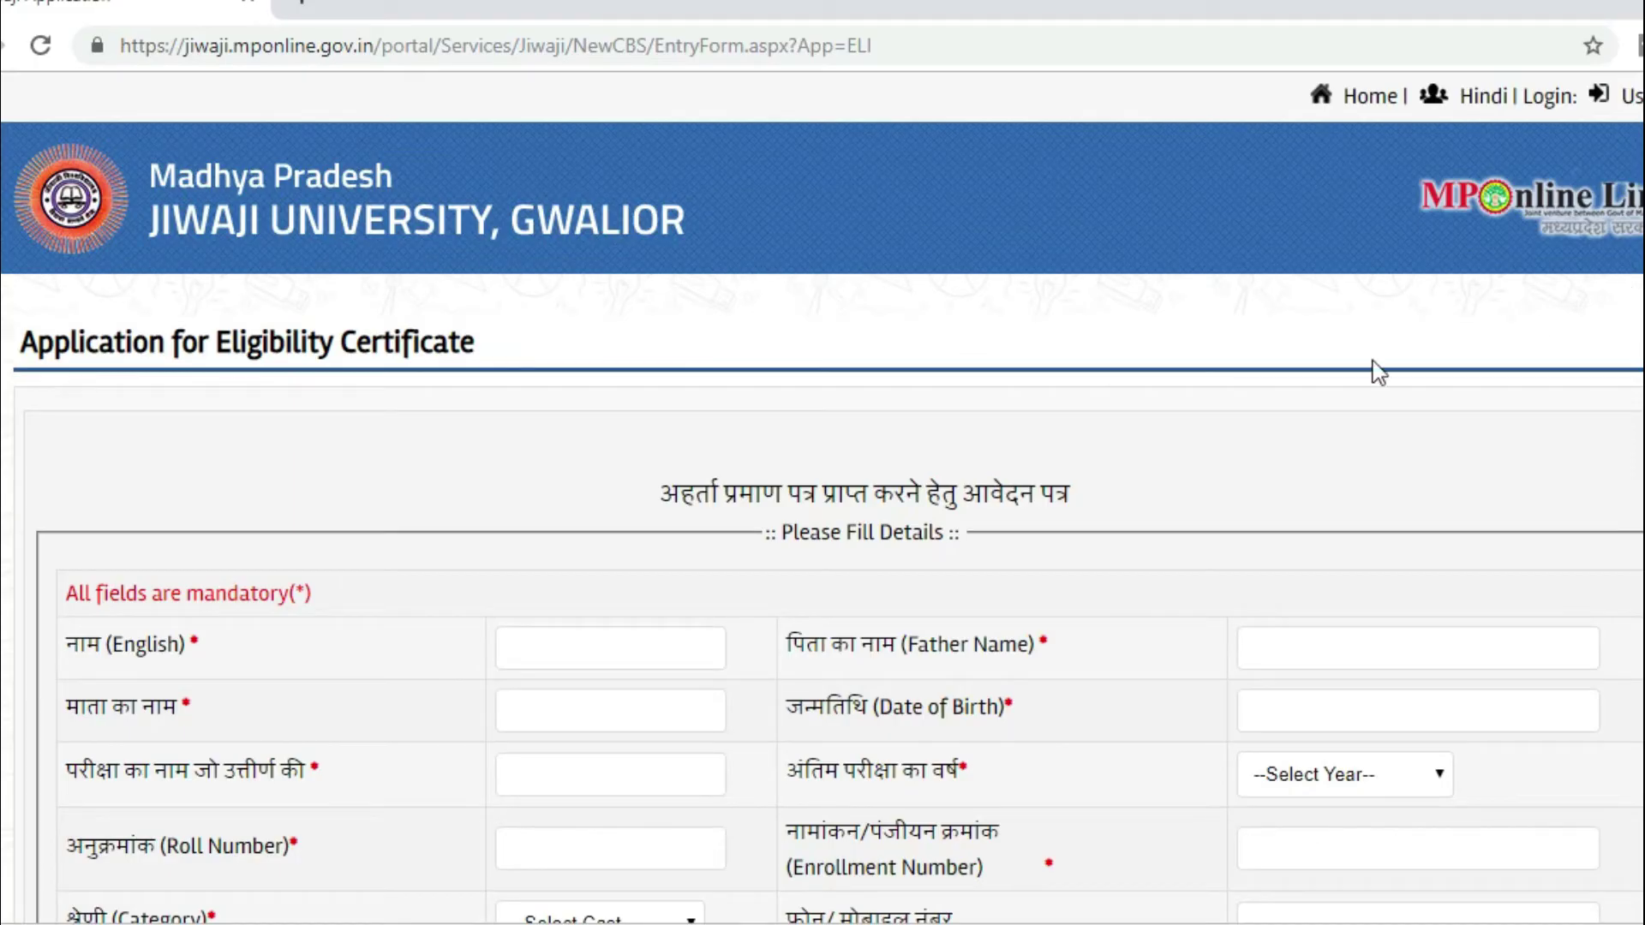
pyautogui.click(204, 466)
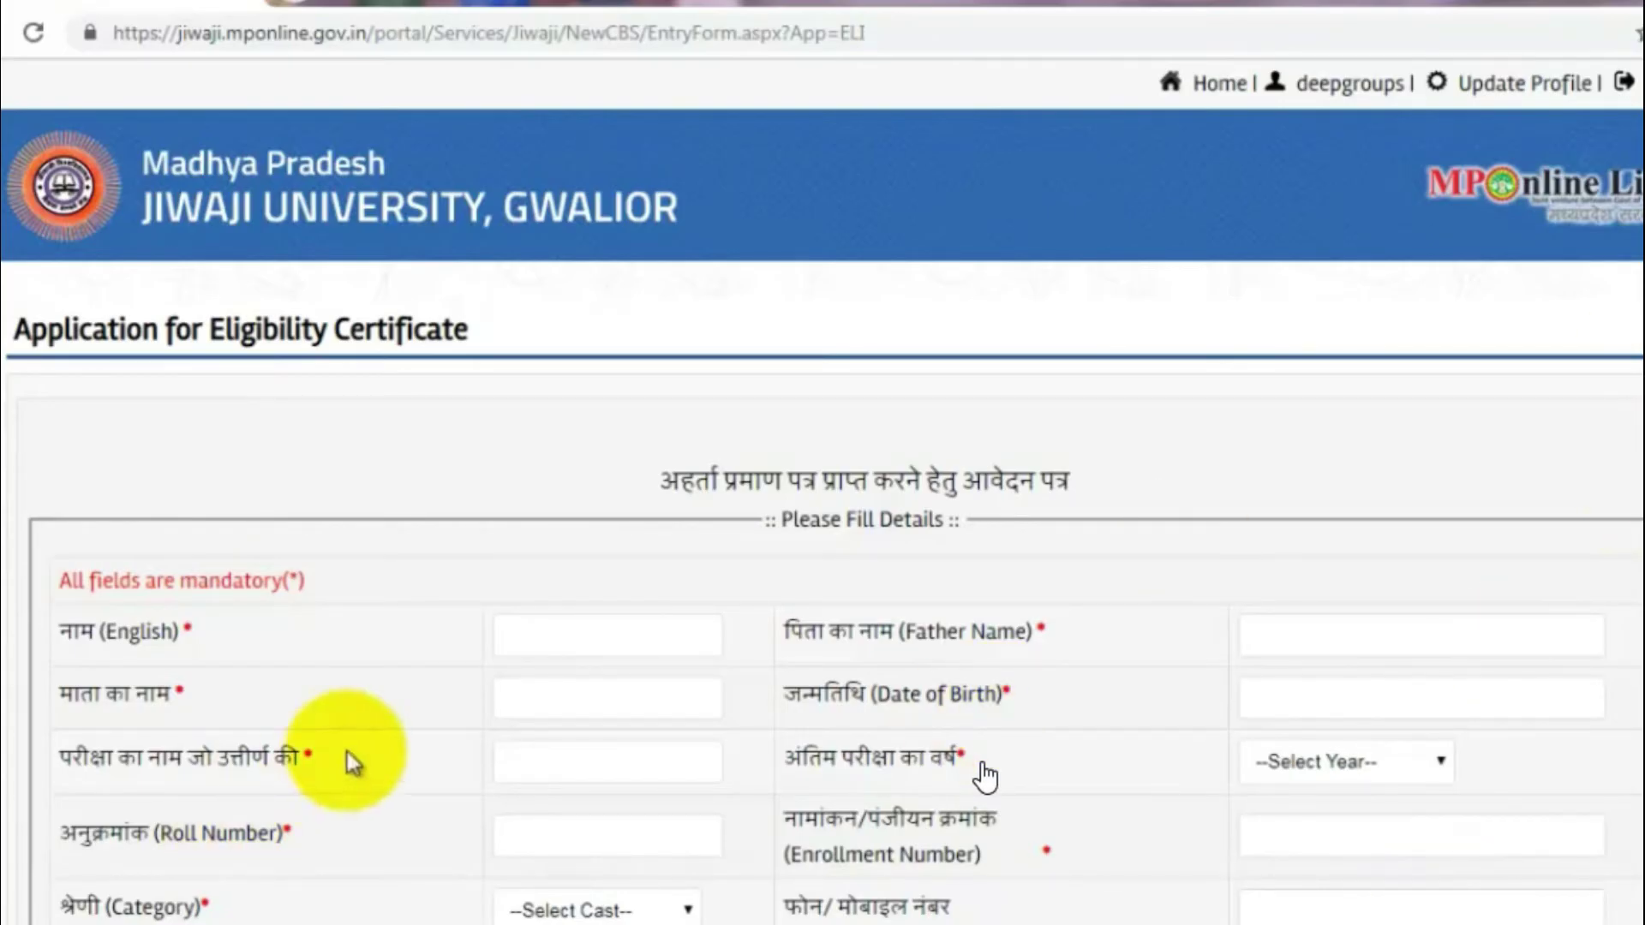
# Step: Type the applicant's name, father's name, mother's name and date of birth into the form
pyautogui.click(588, 635)
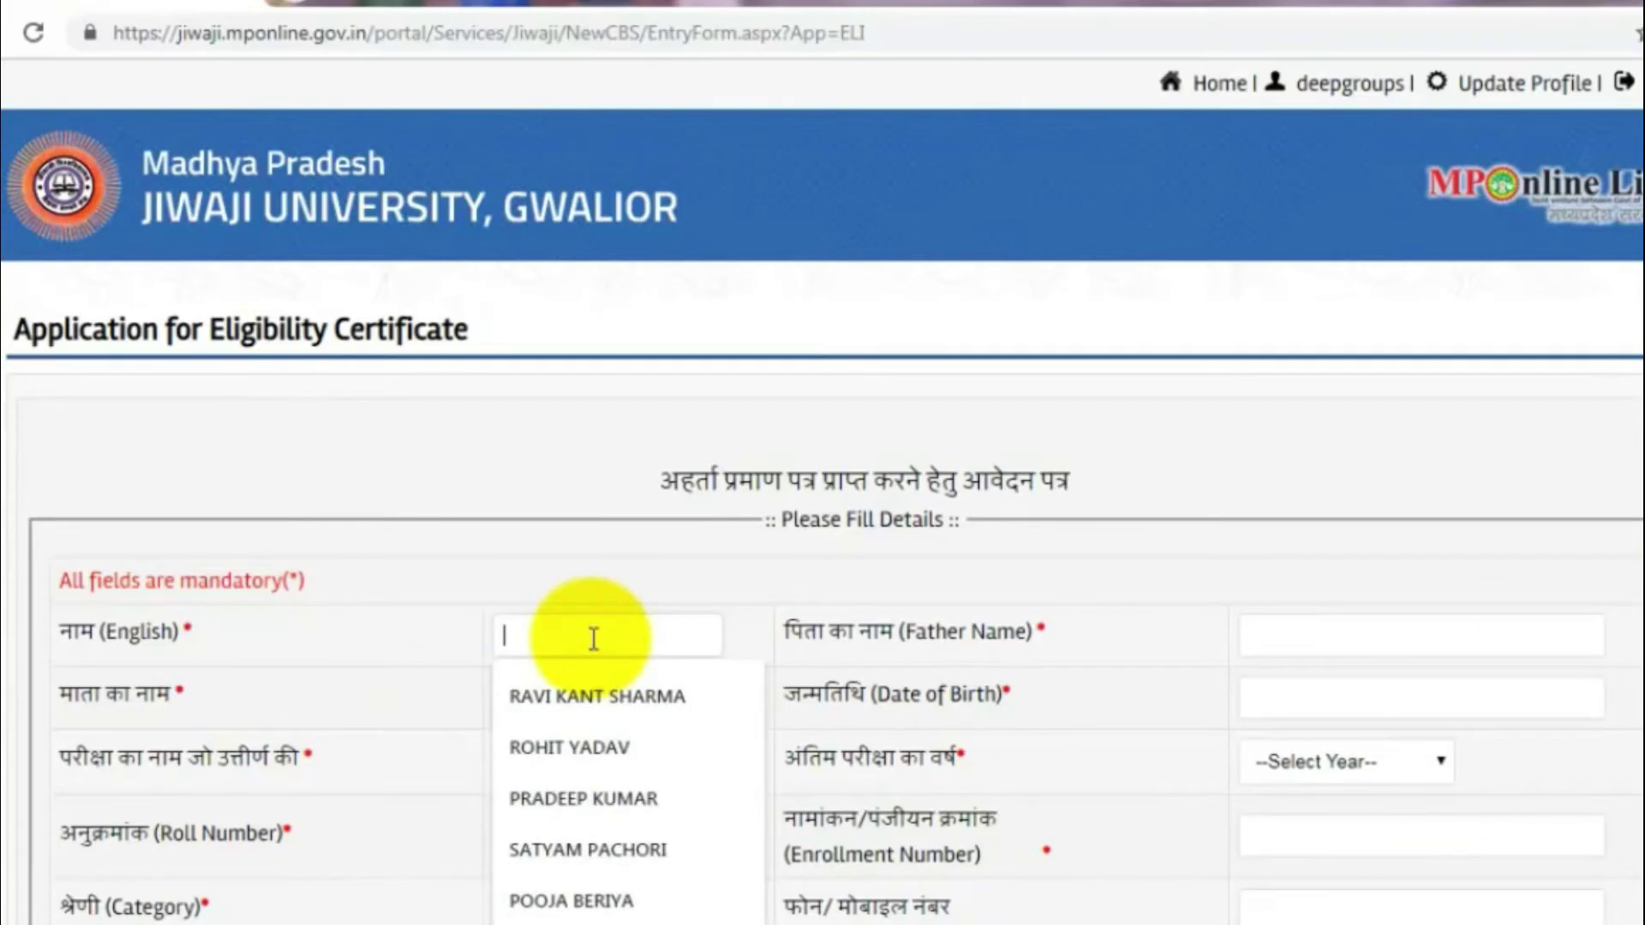
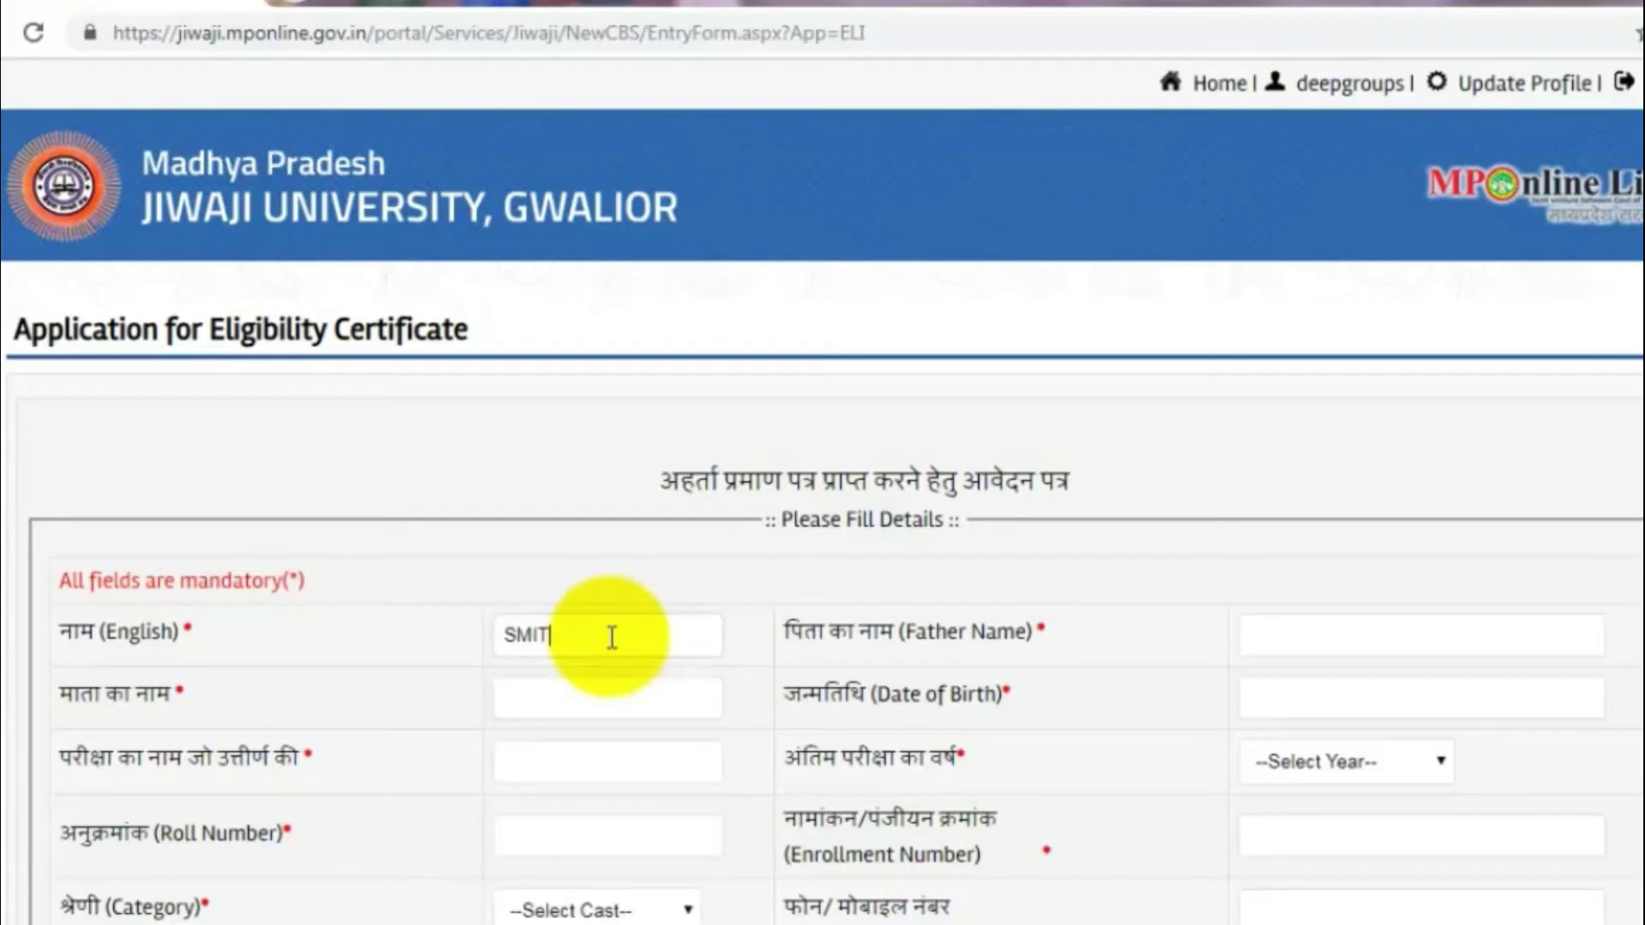
pyautogui.press('Tab')
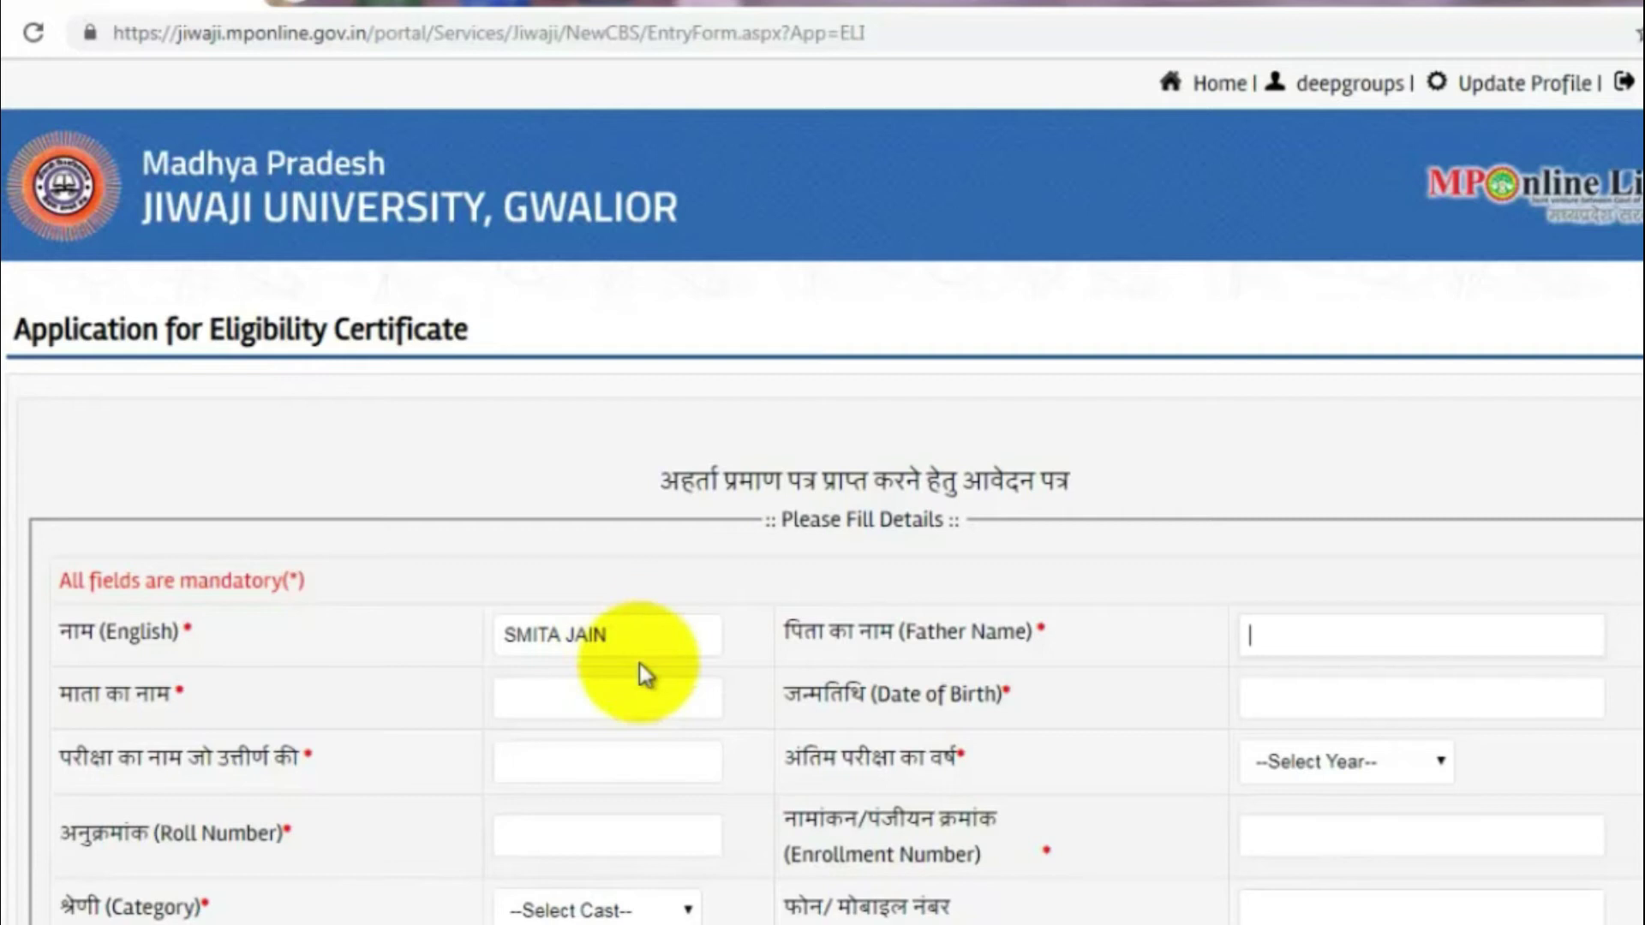
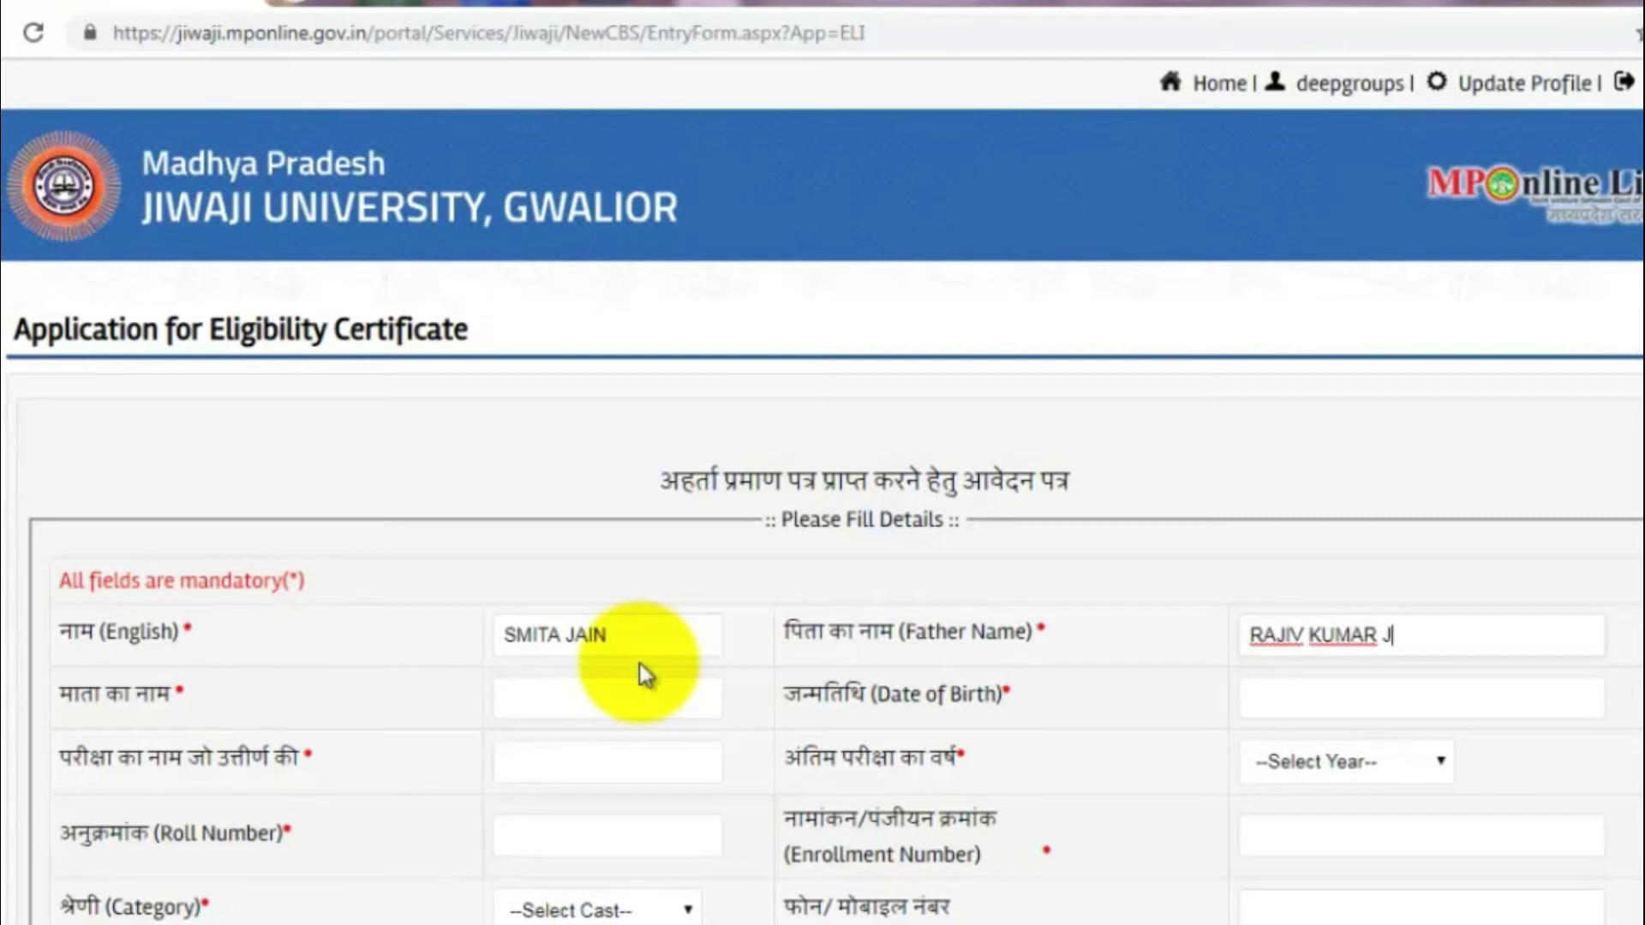
pyautogui.press('Tab')
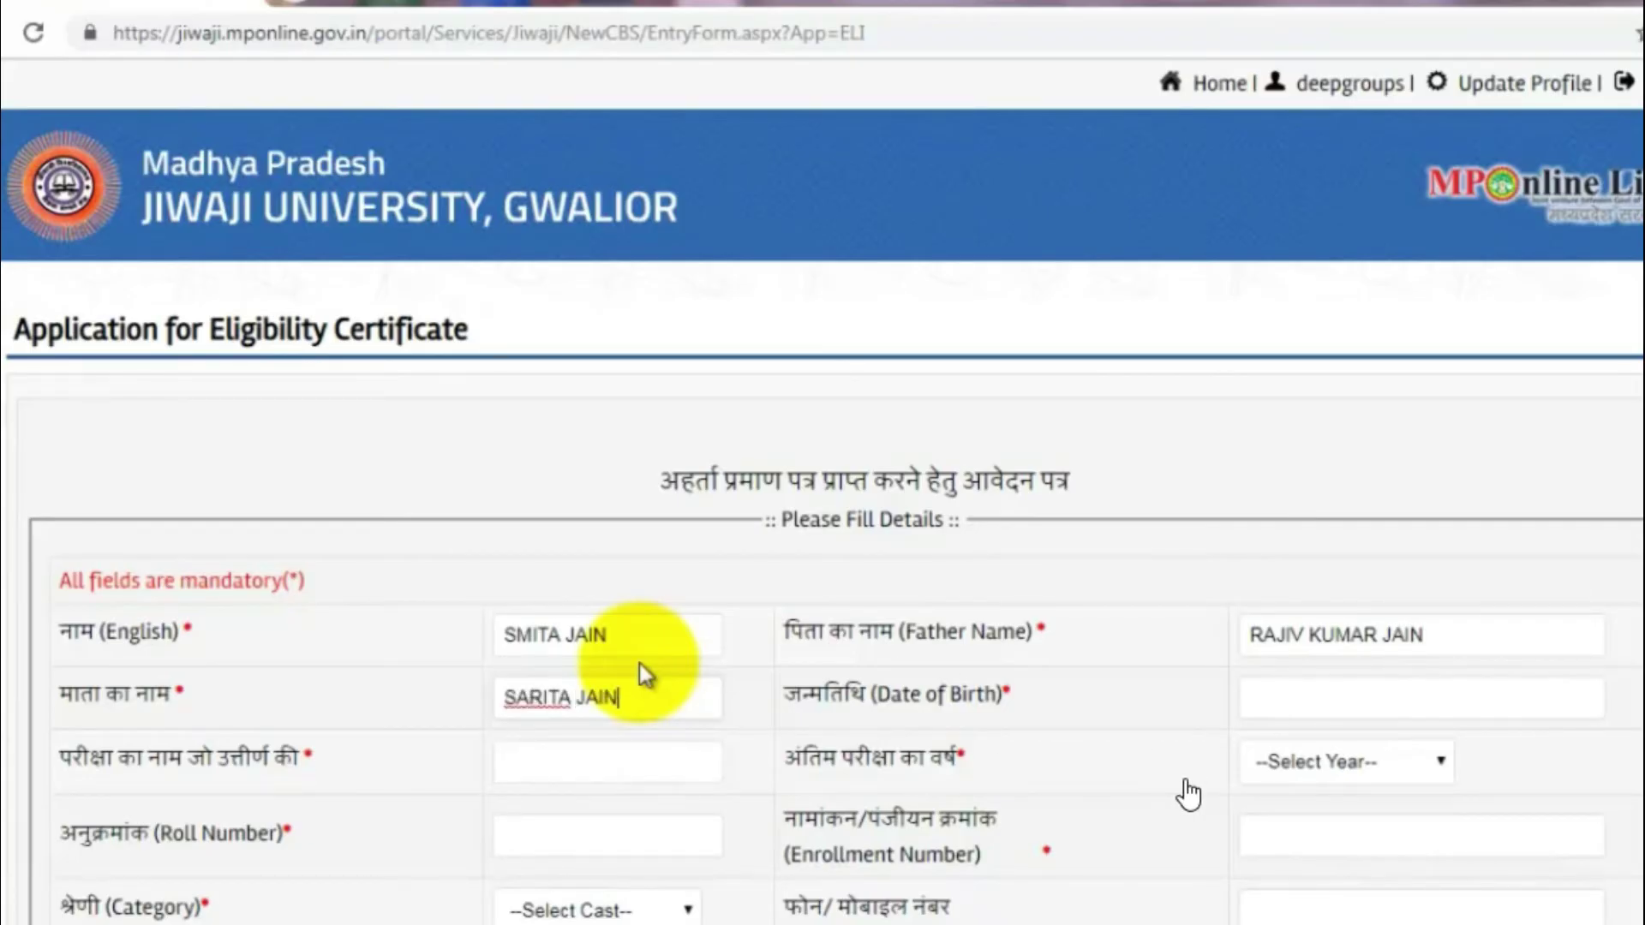
pyautogui.press('Tab')
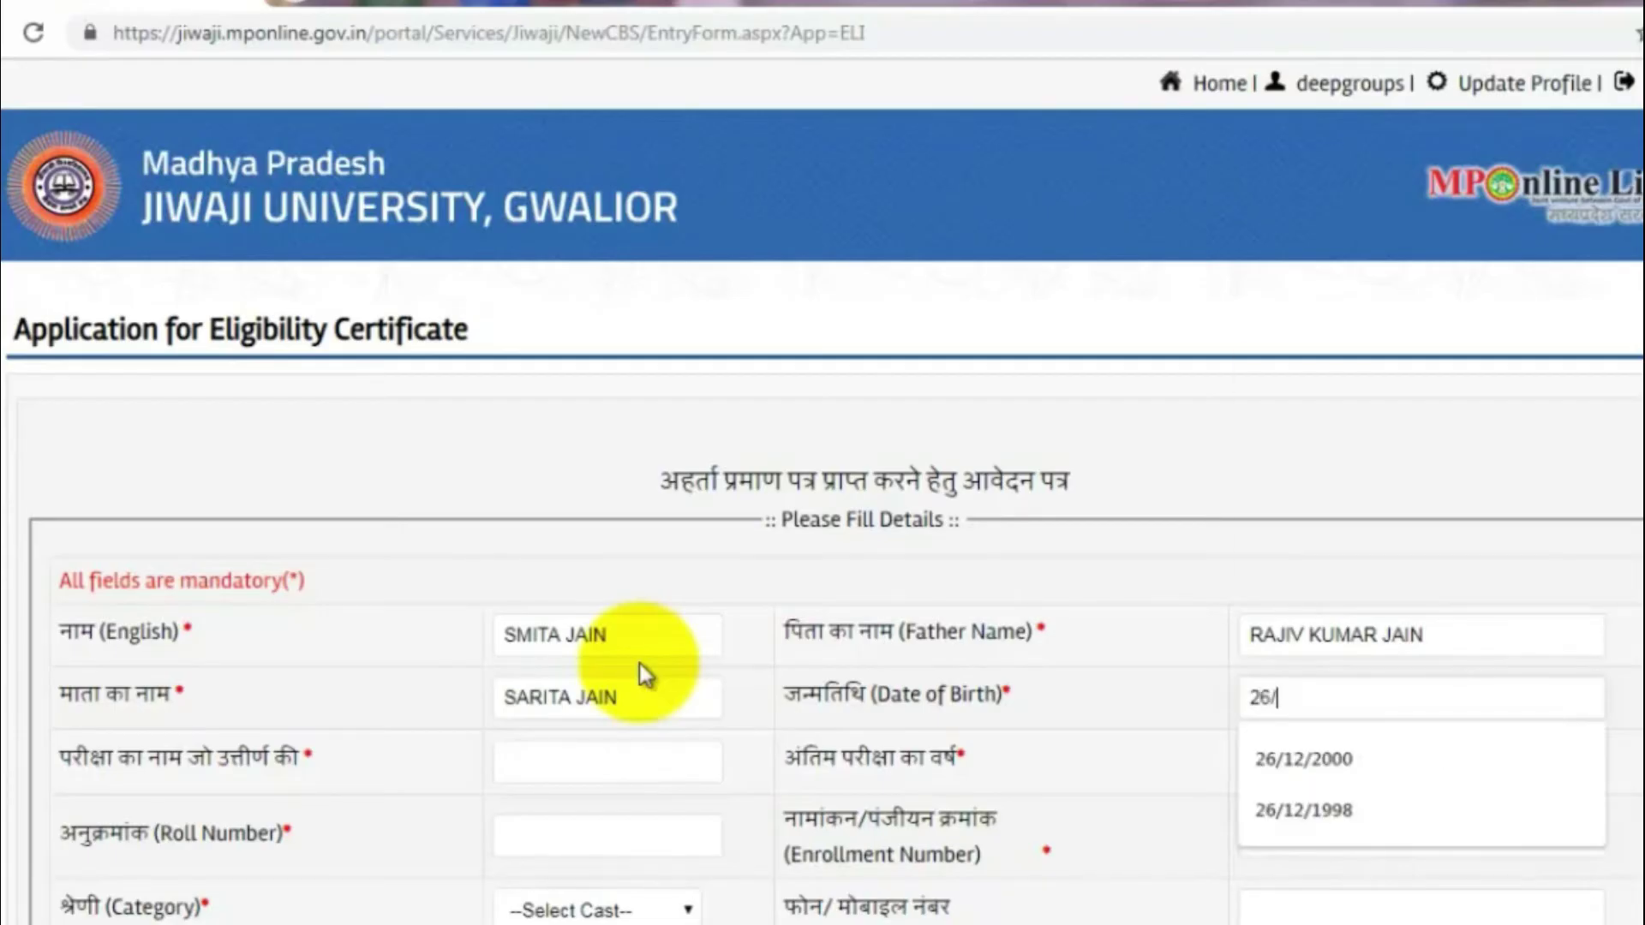
pyautogui.press('Tab')
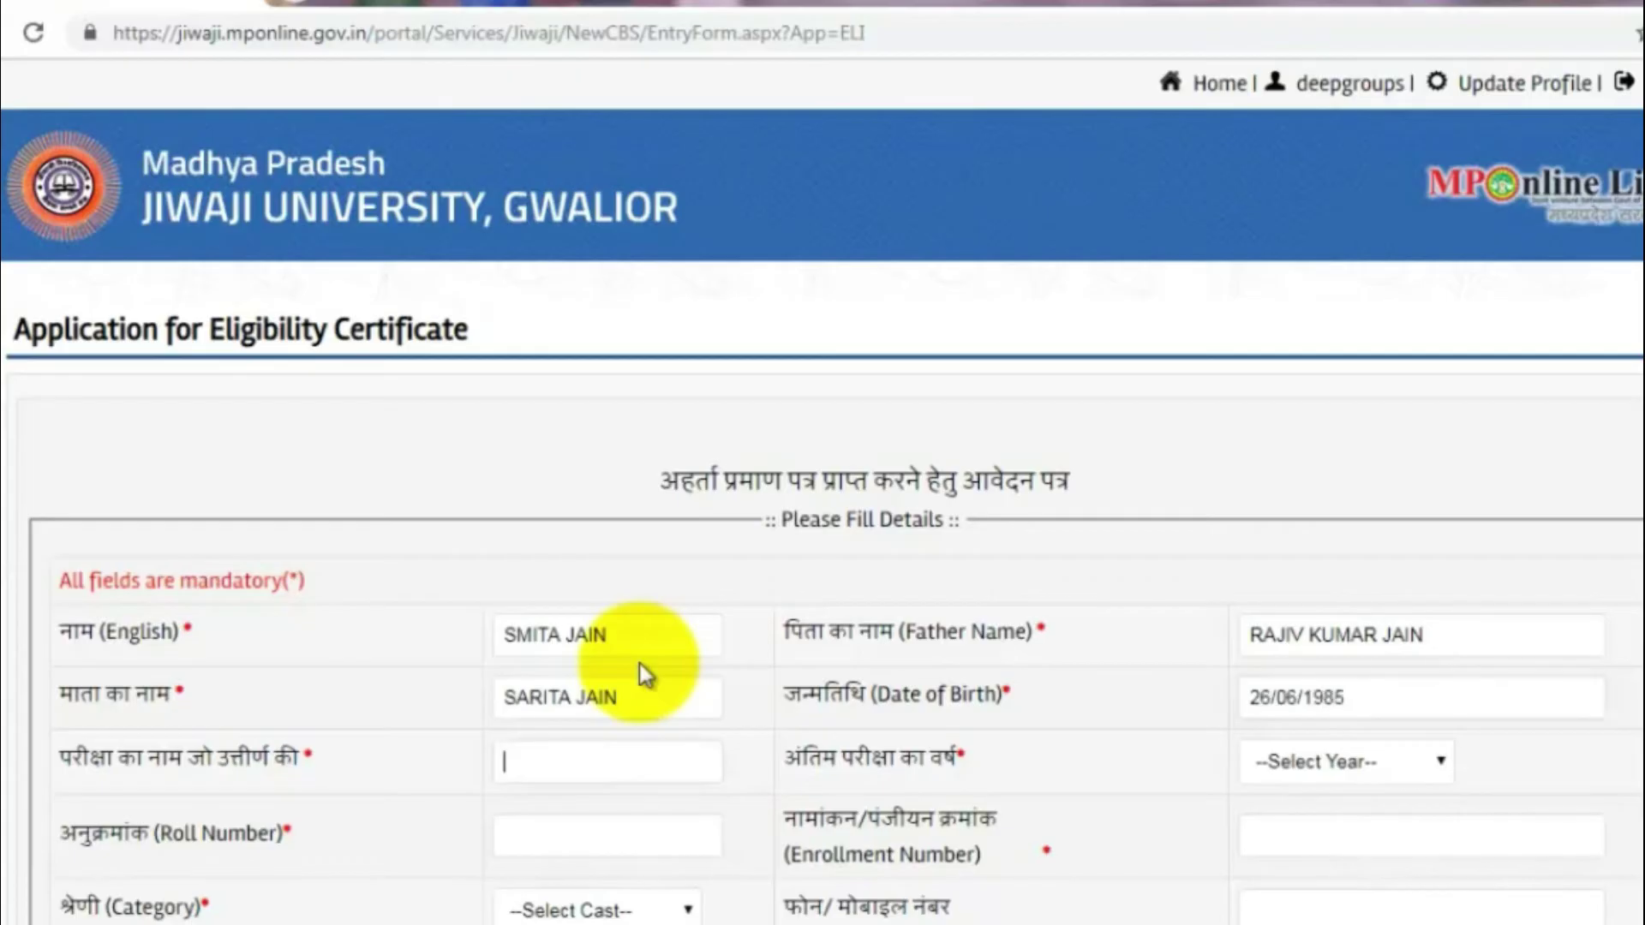
# Step: Enter M SC as the passed exam and 2014 as the final exam year
pyautogui.press('Down')
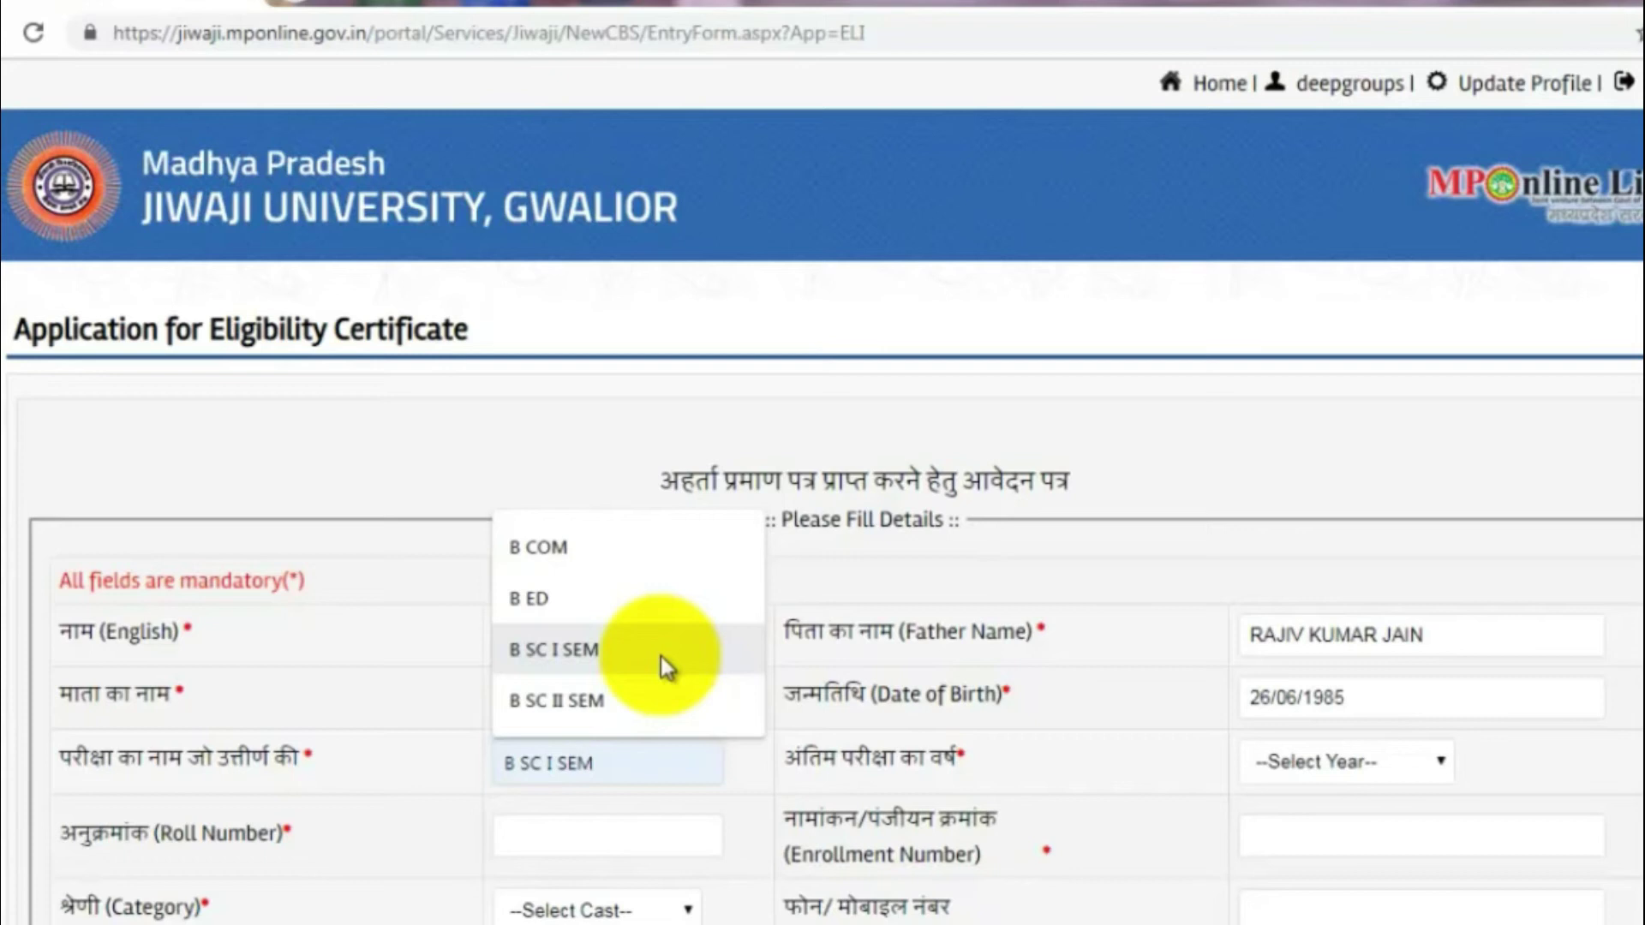
pyautogui.press('Escape')
pyautogui.write('M SC')
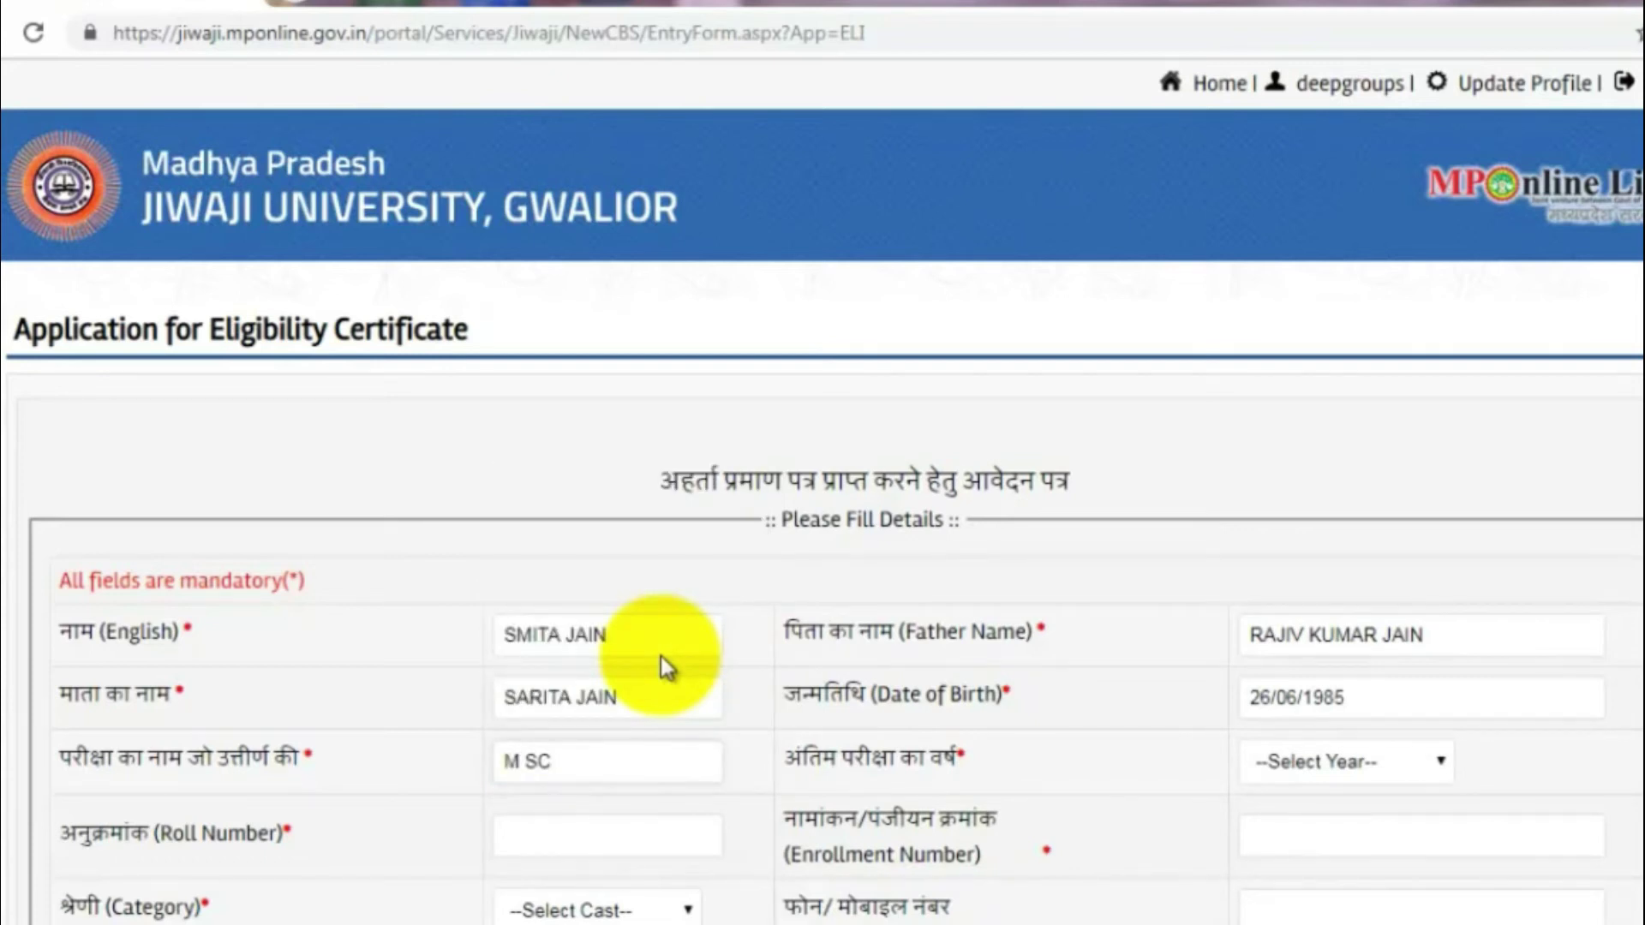
pyautogui.click(1418, 771)
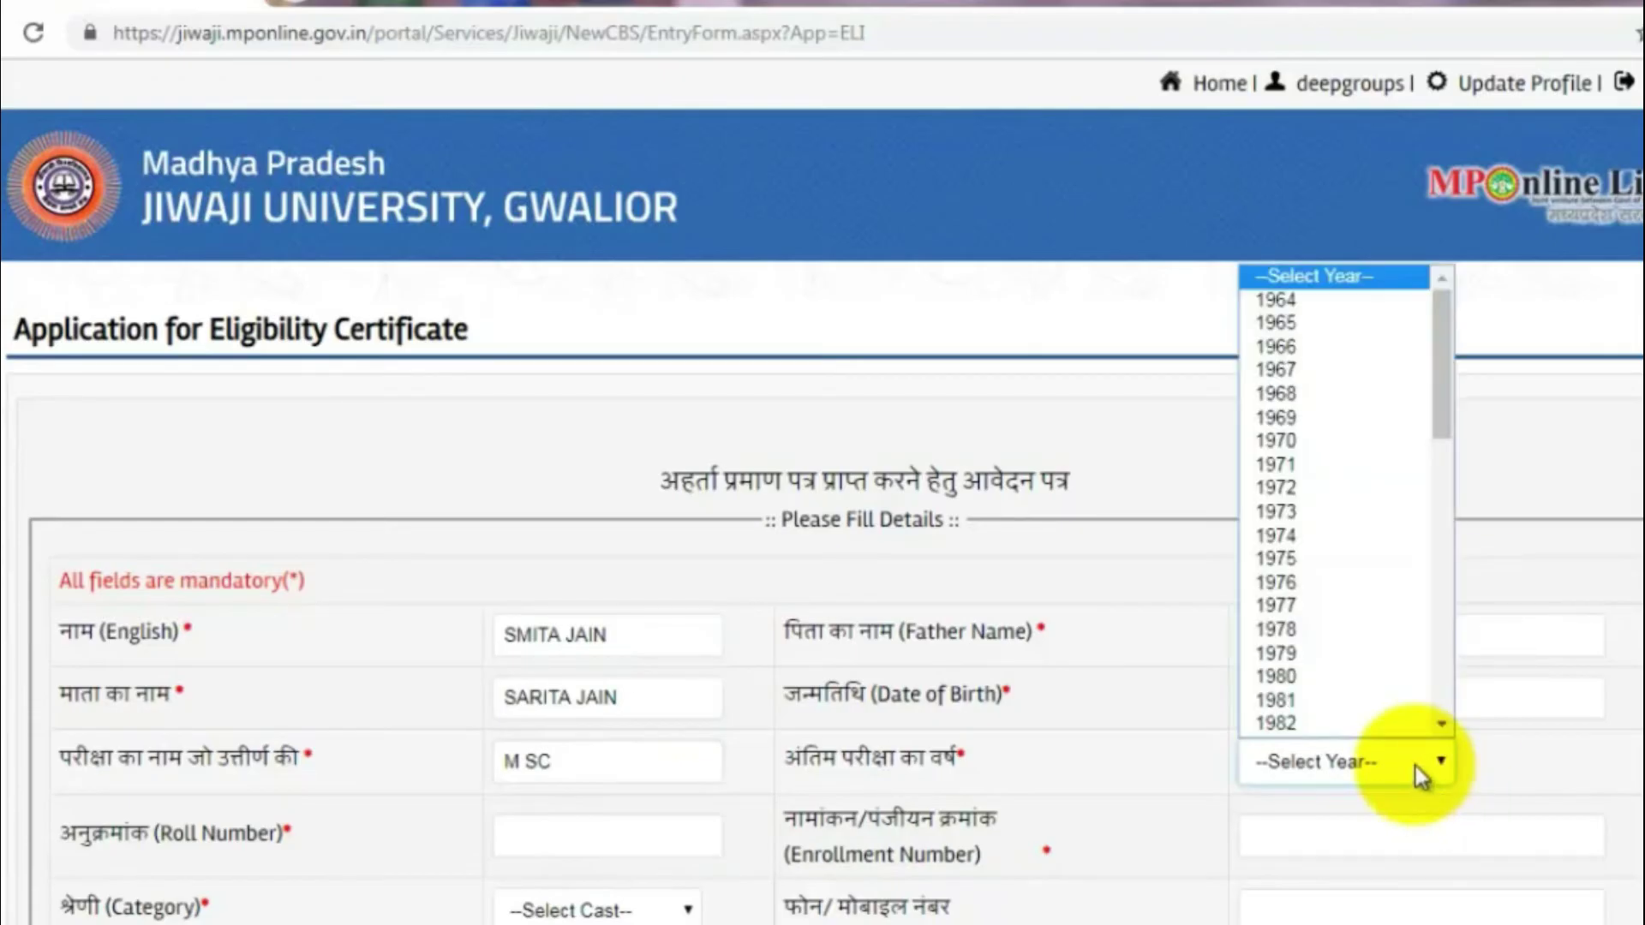
pyautogui.write('2014')
pyautogui.press('Return')
pyautogui.press('Tab')
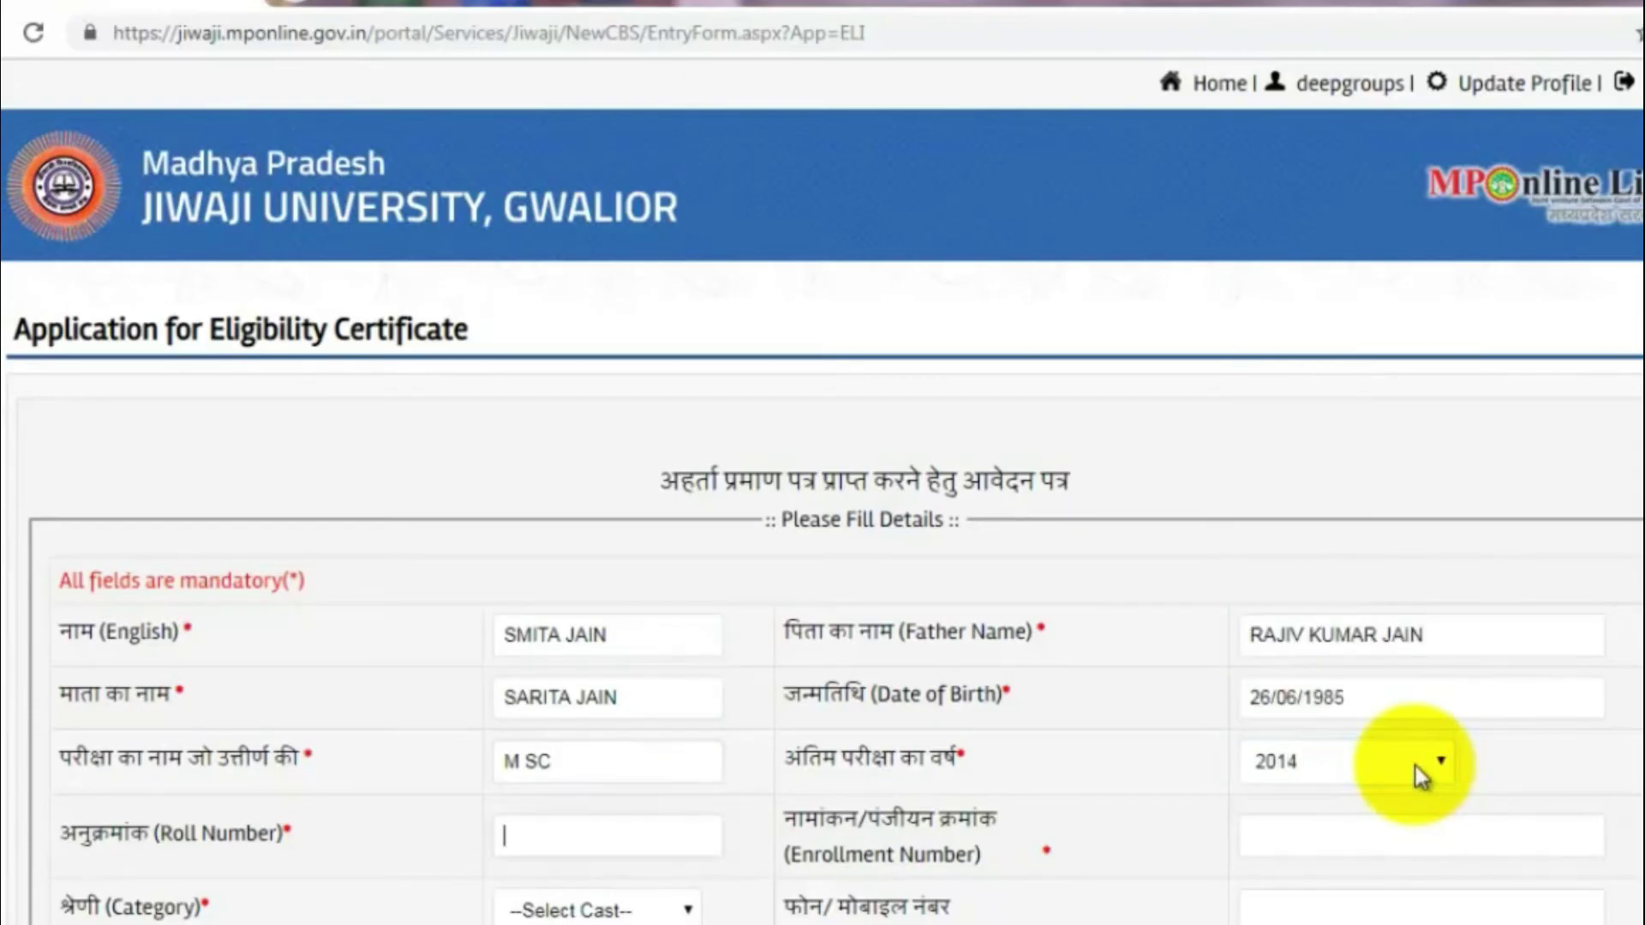
# Step: Fill in the applicant's roll number and enrollment number
pyautogui.press('Tab')
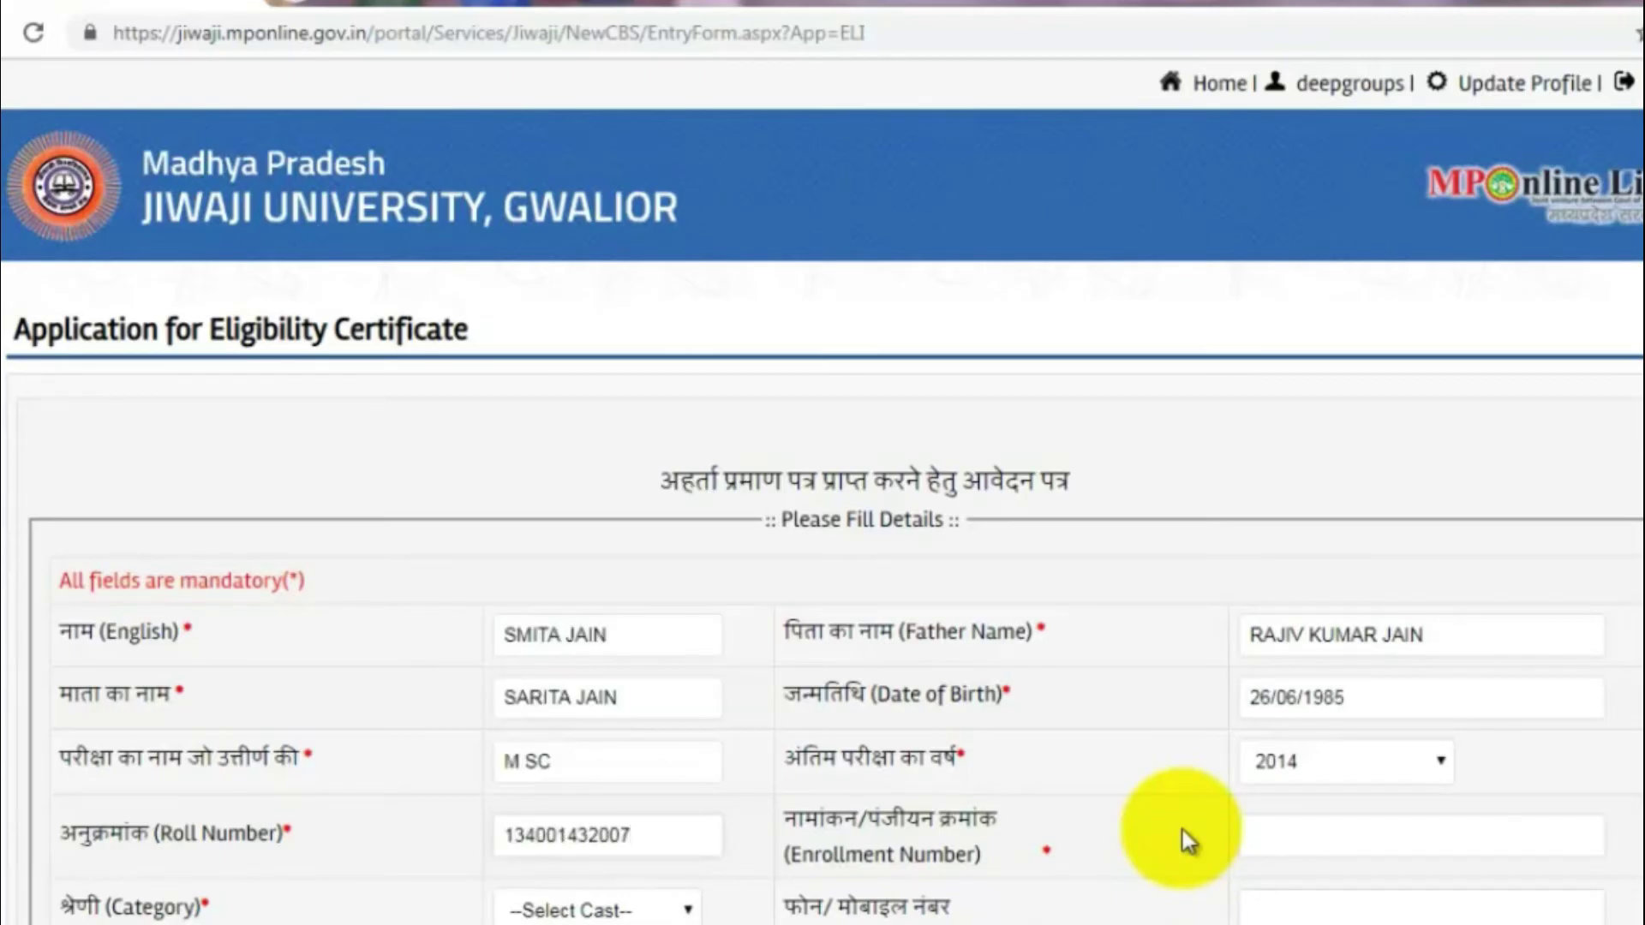
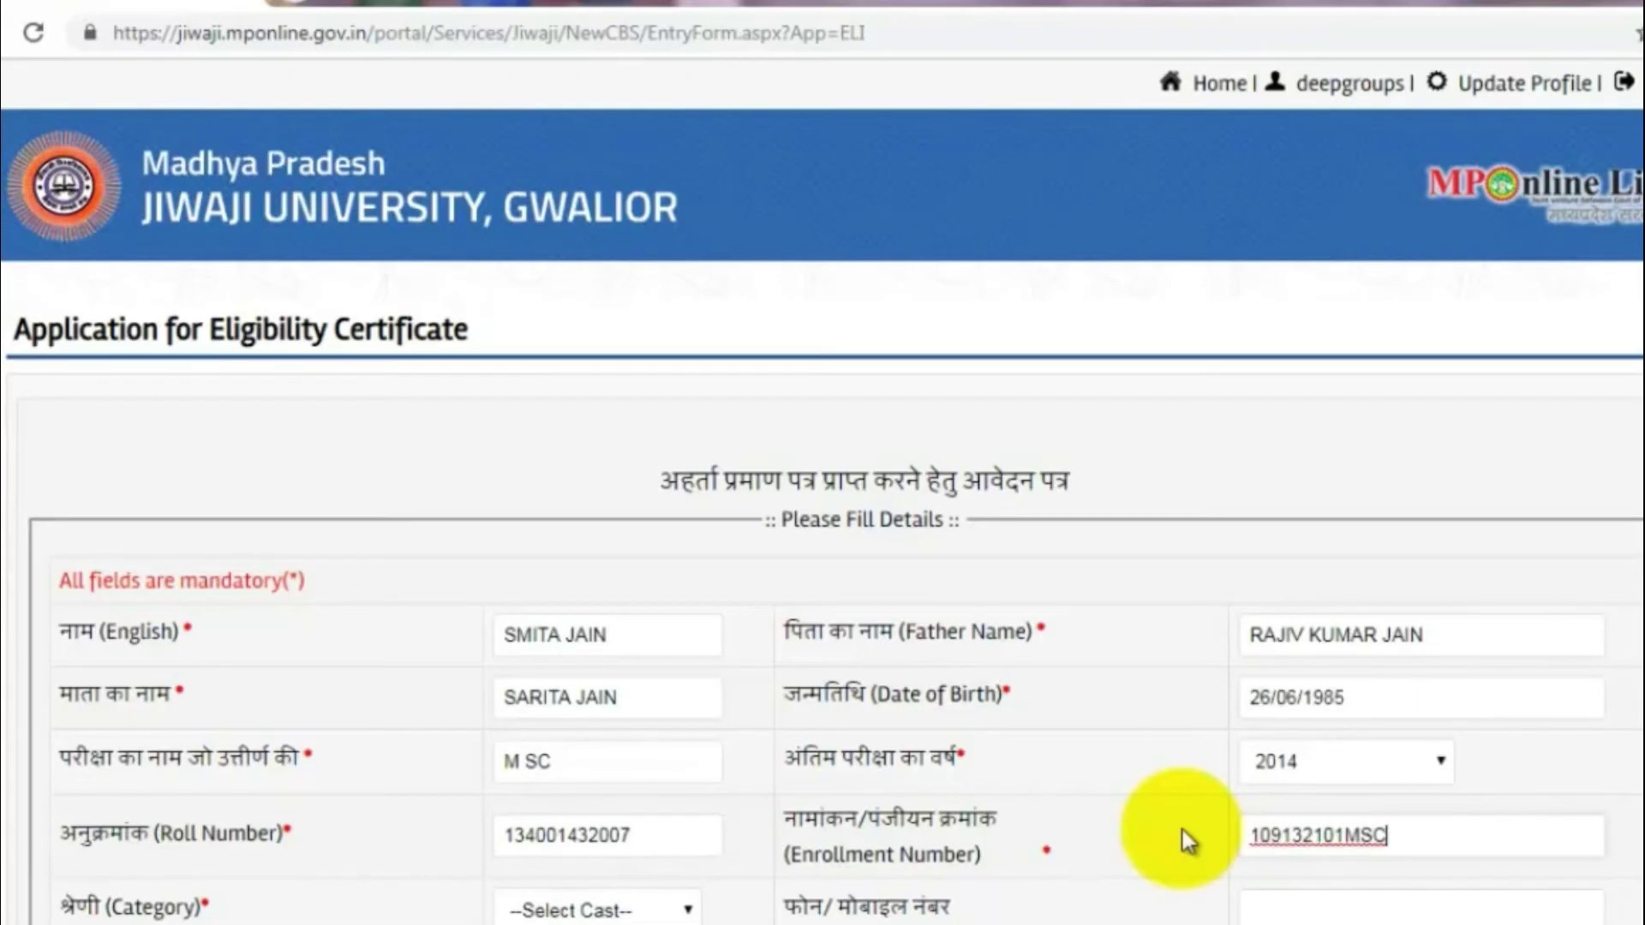
pyautogui.press('Tab')
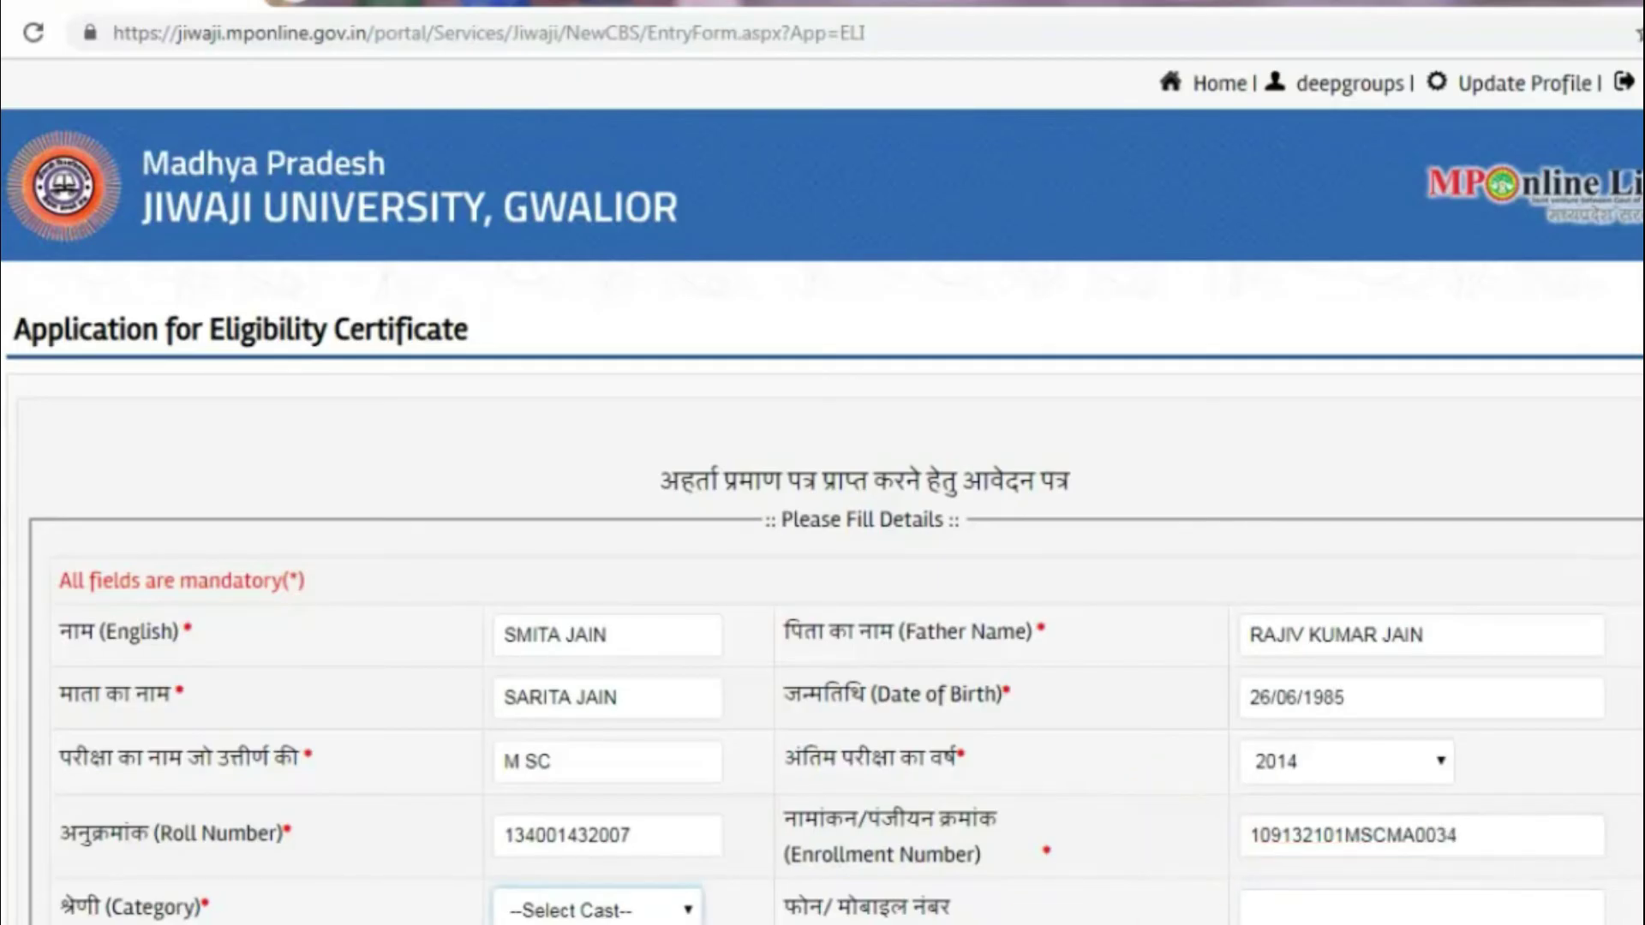
pyautogui.scroll(-3, 1187, 840)
# Step: Choose GEN as the category and OTHER - Other as the college/exam centre
pyautogui.click(635, 684)
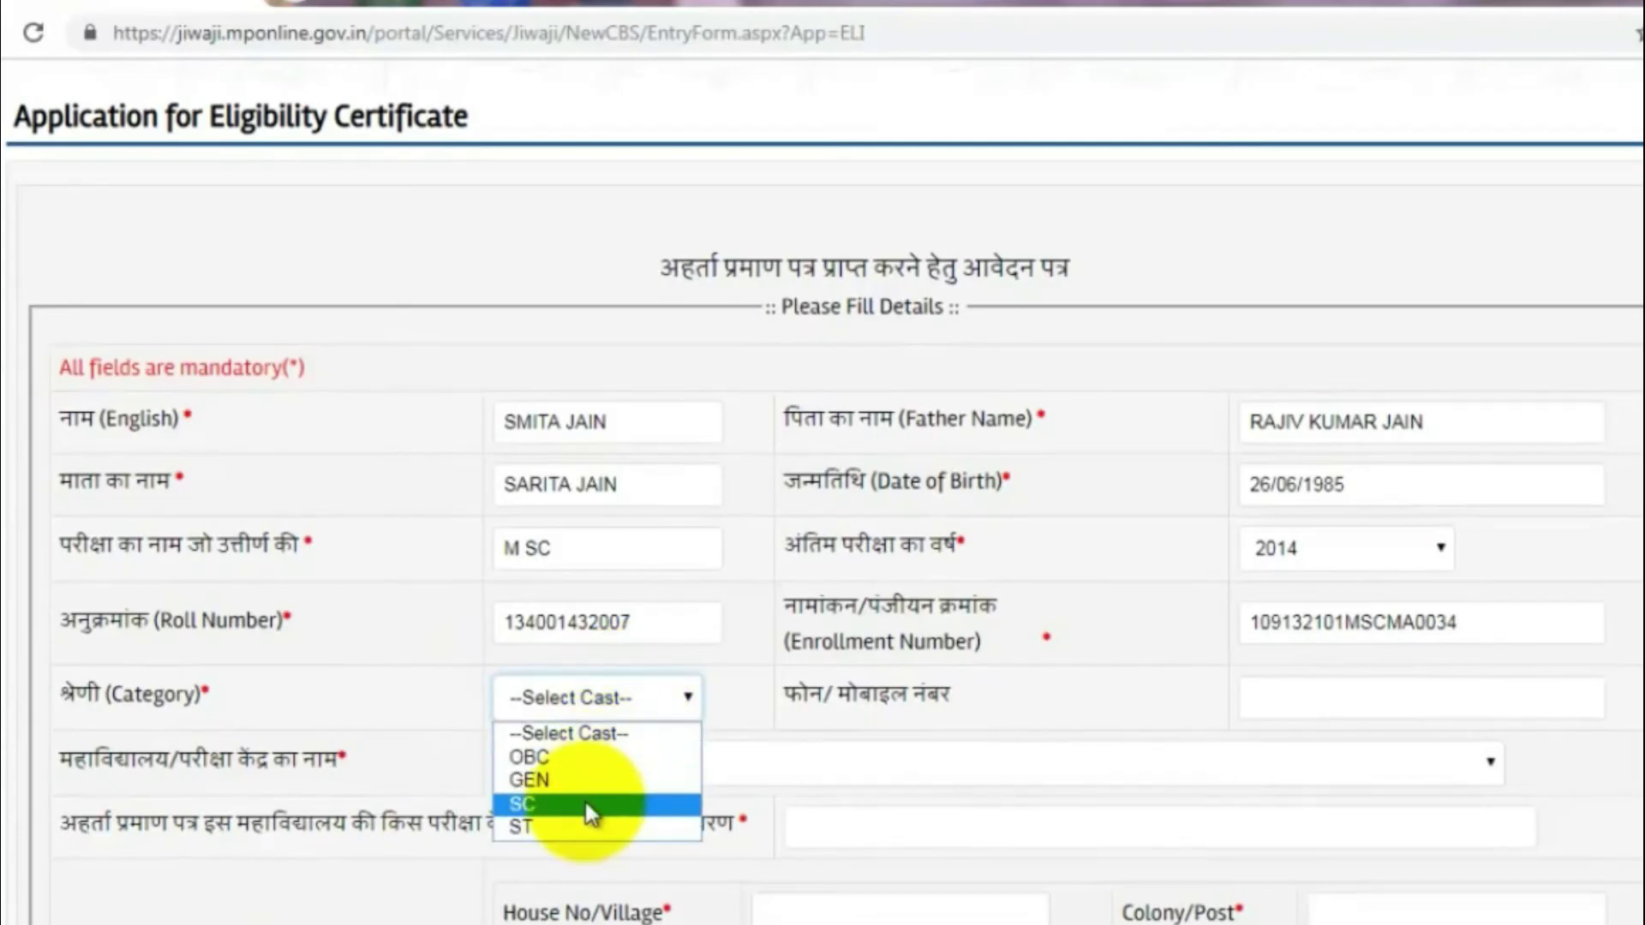
pyautogui.click(584, 785)
pyautogui.click(590, 771)
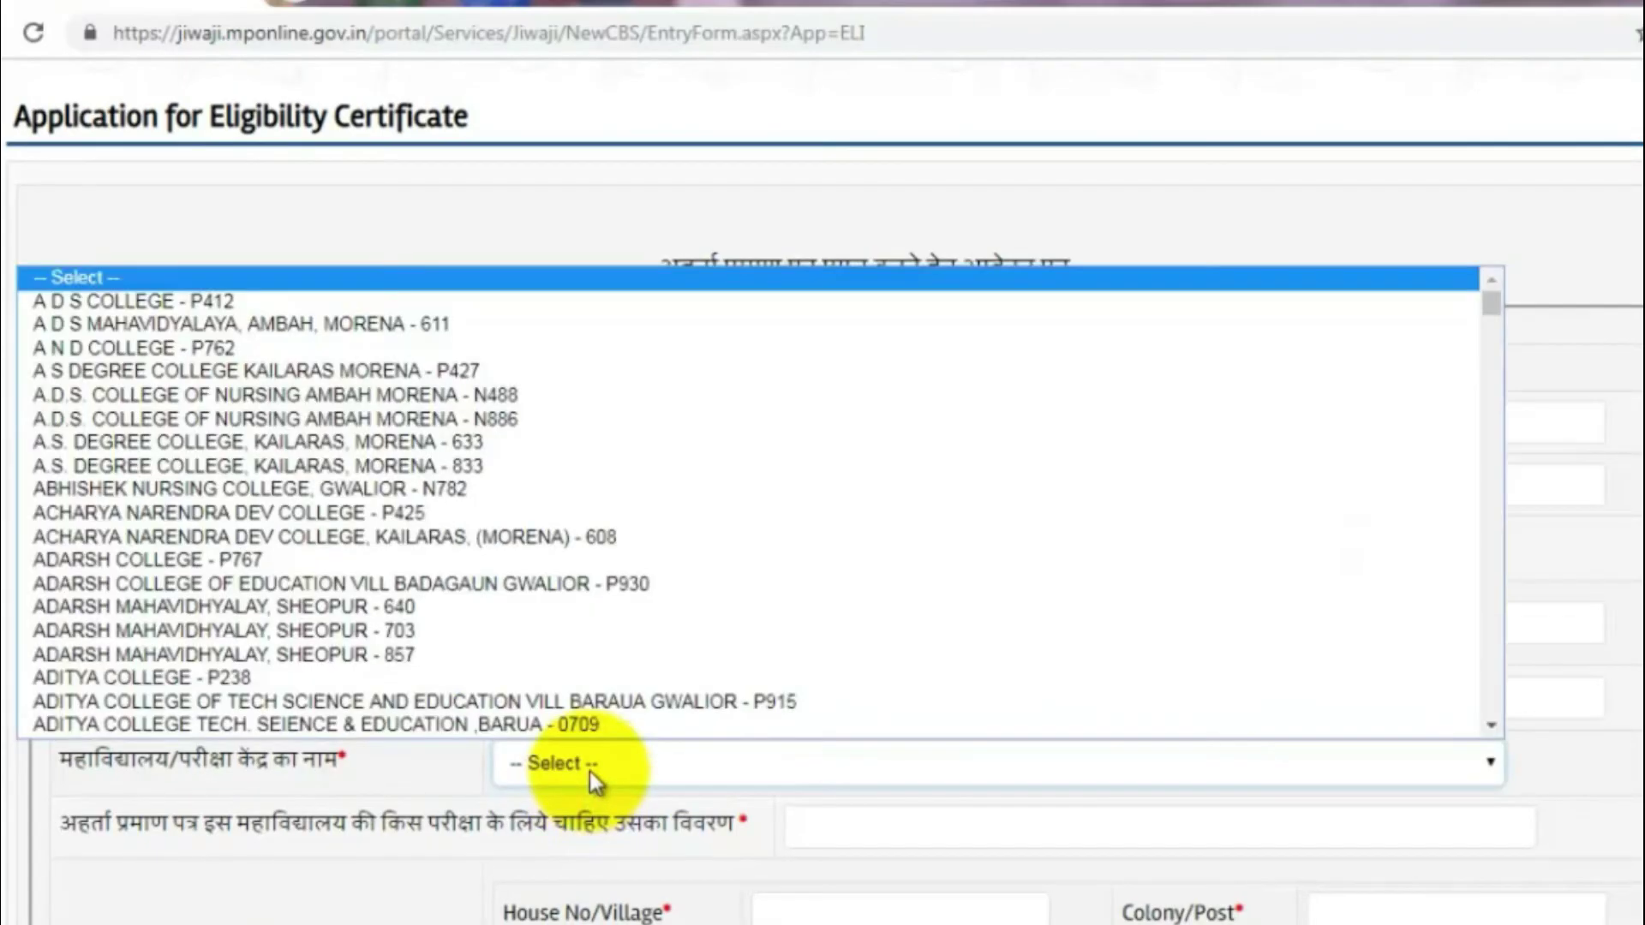
pyautogui.click(590, 771)
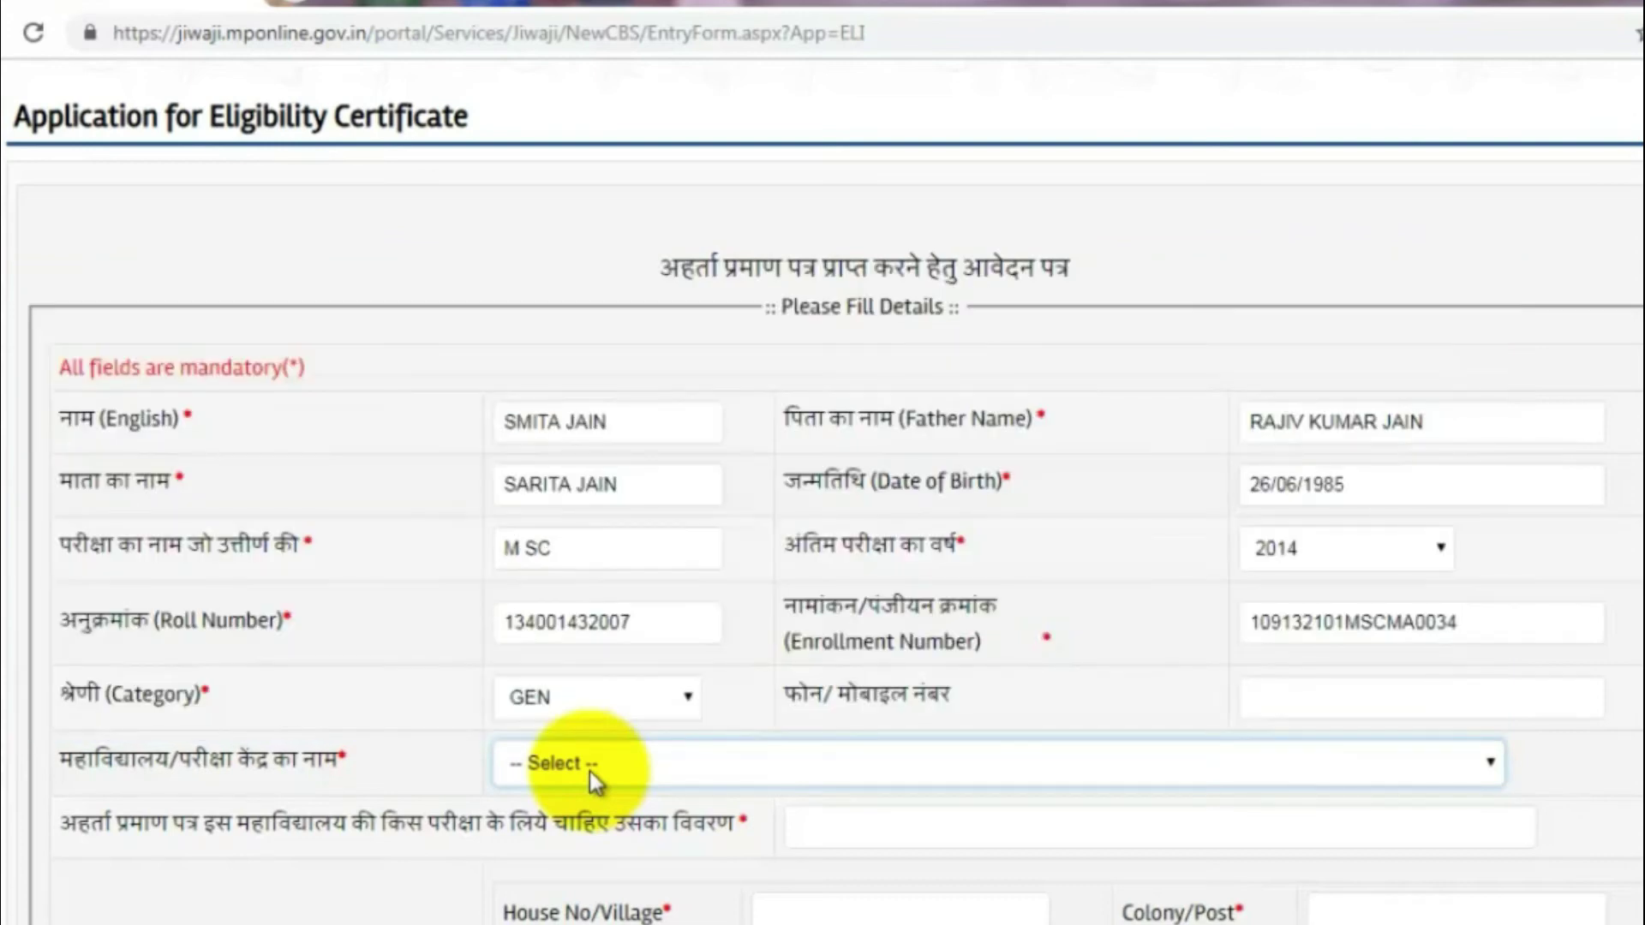
pyautogui.click(589, 771)
pyautogui.press('End')
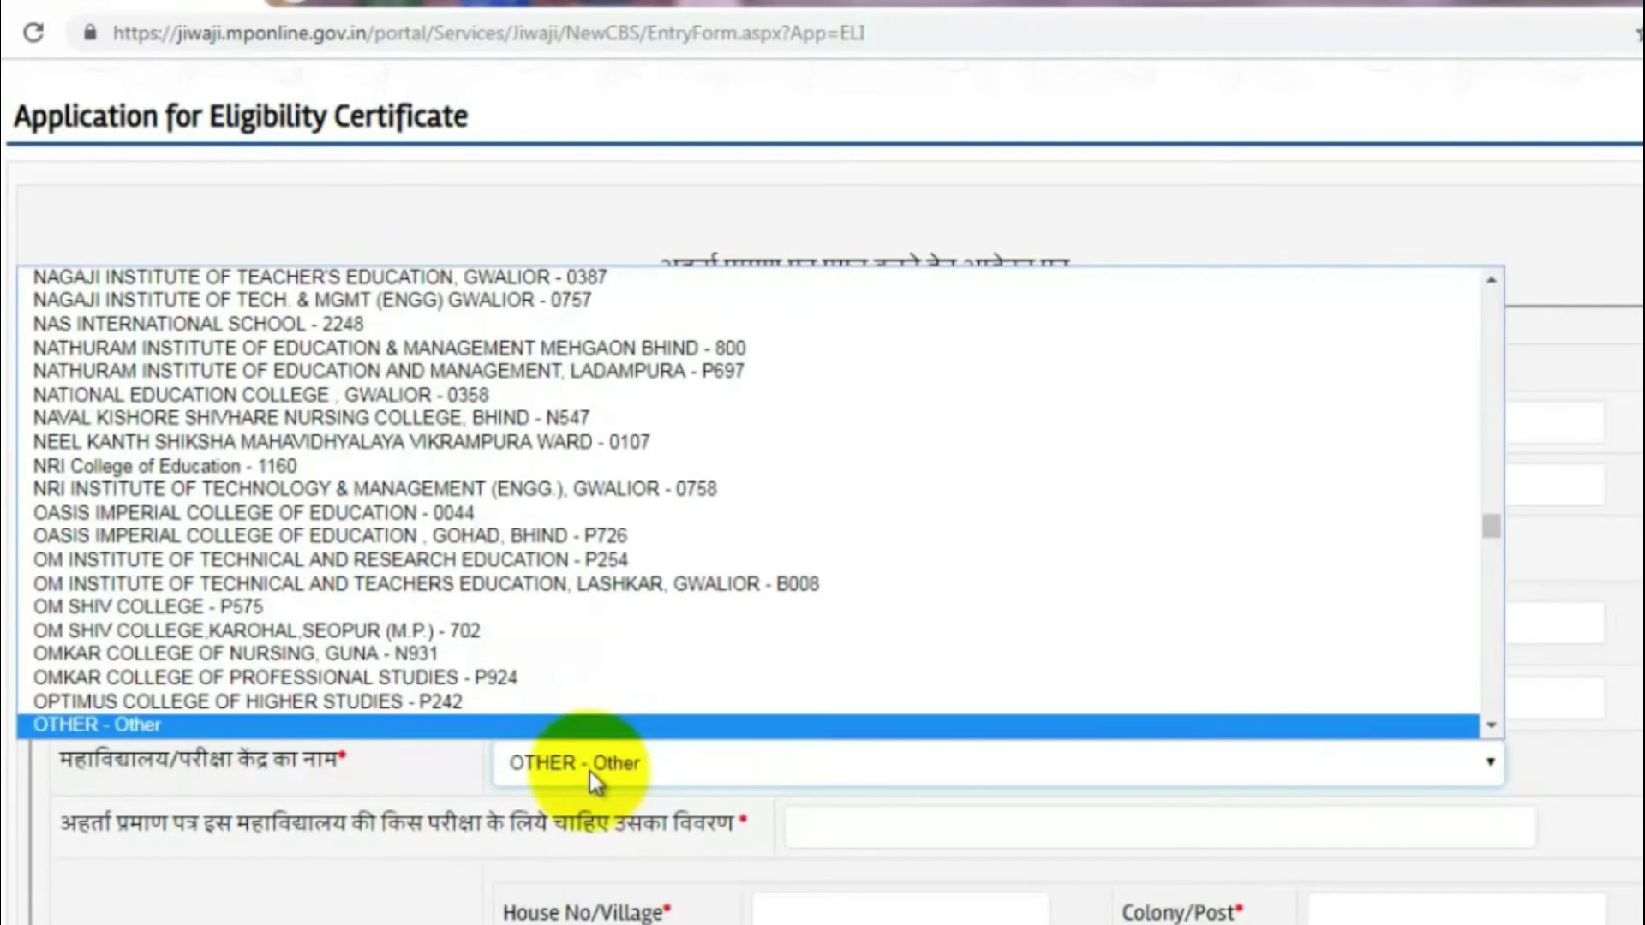
pyautogui.press('Return')
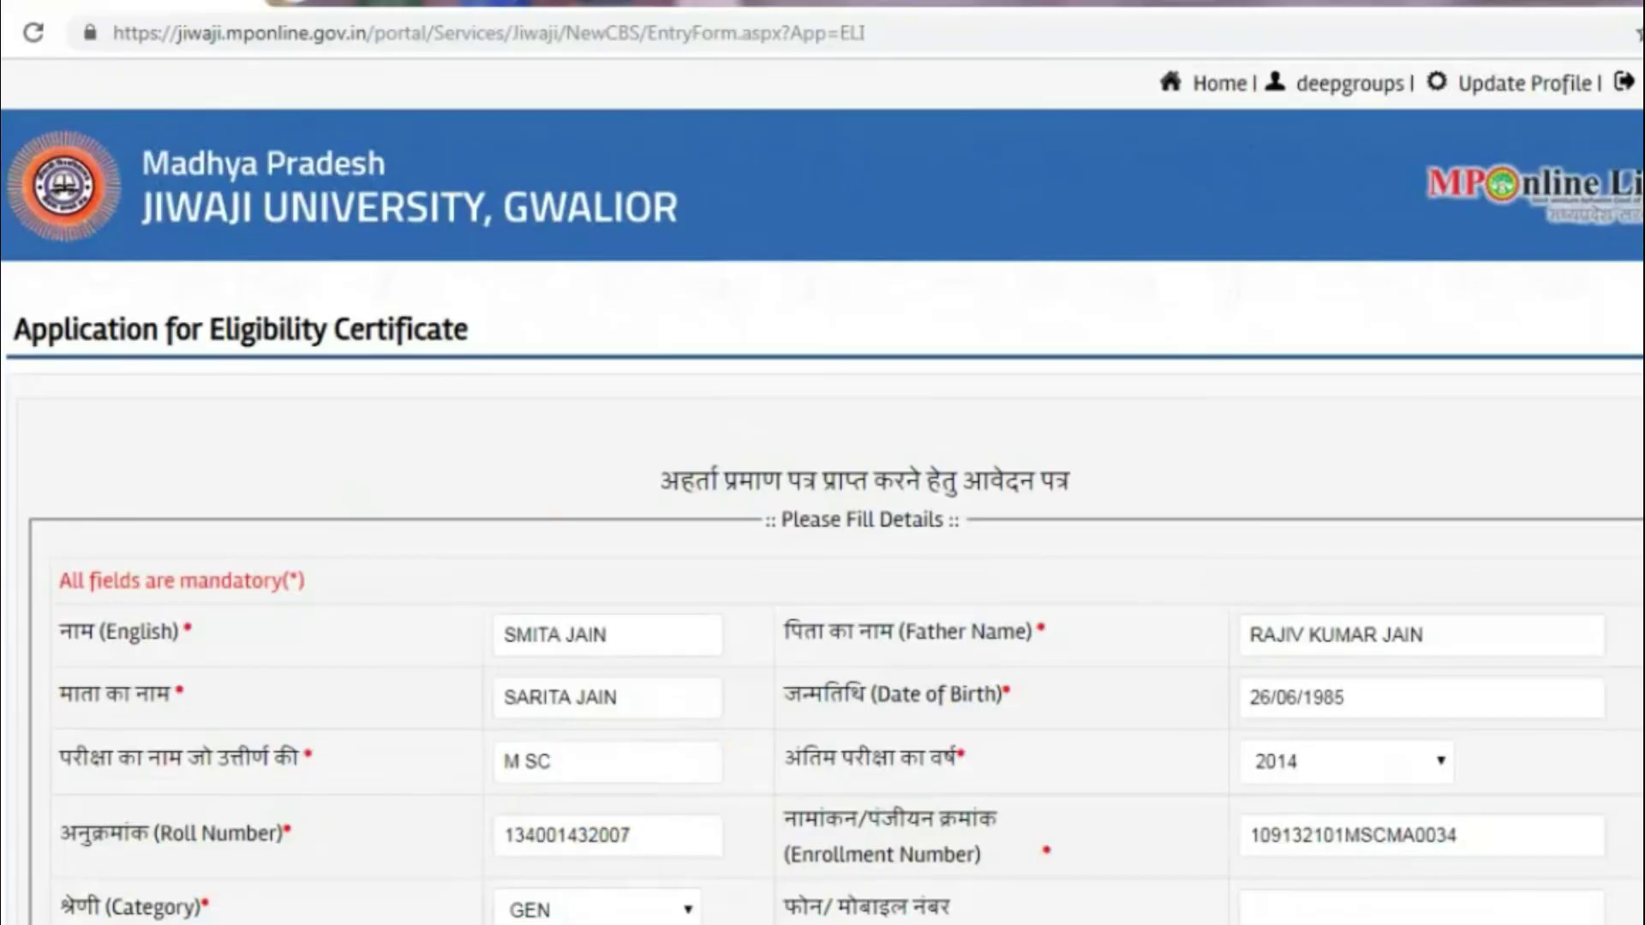
pyautogui.scroll(-5, 1400, 691)
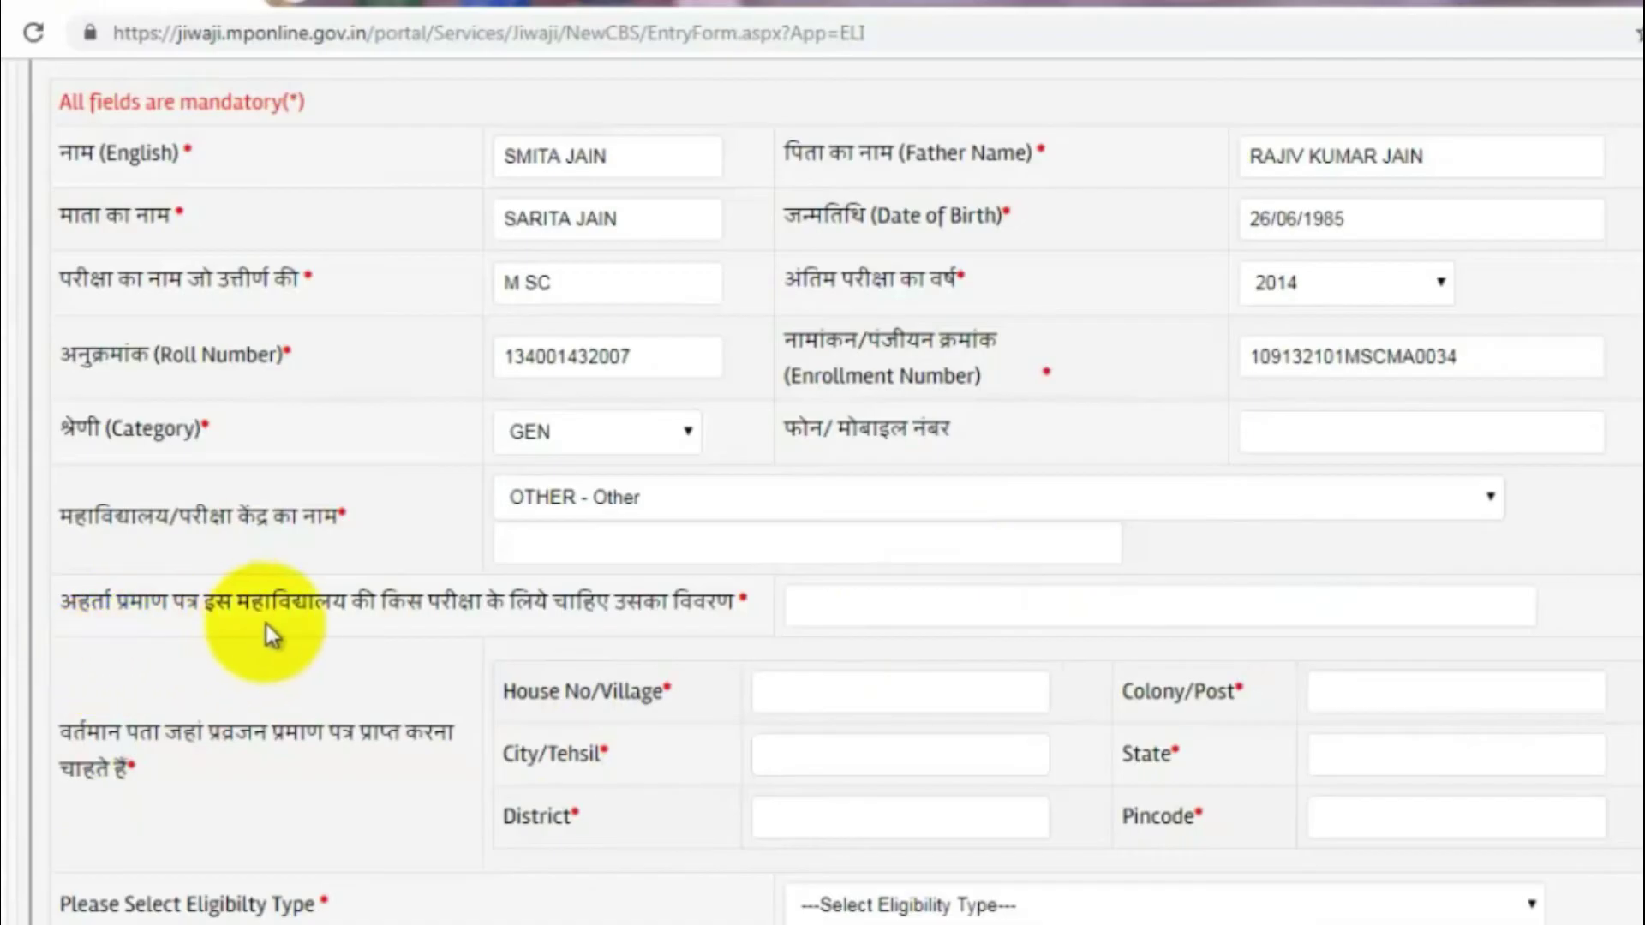
# Step: Enter SWAMI VIVEKANAND UNIVERSITY SAGAR as the college and B ED M BED as the exam details
pyautogui.click(586, 546)
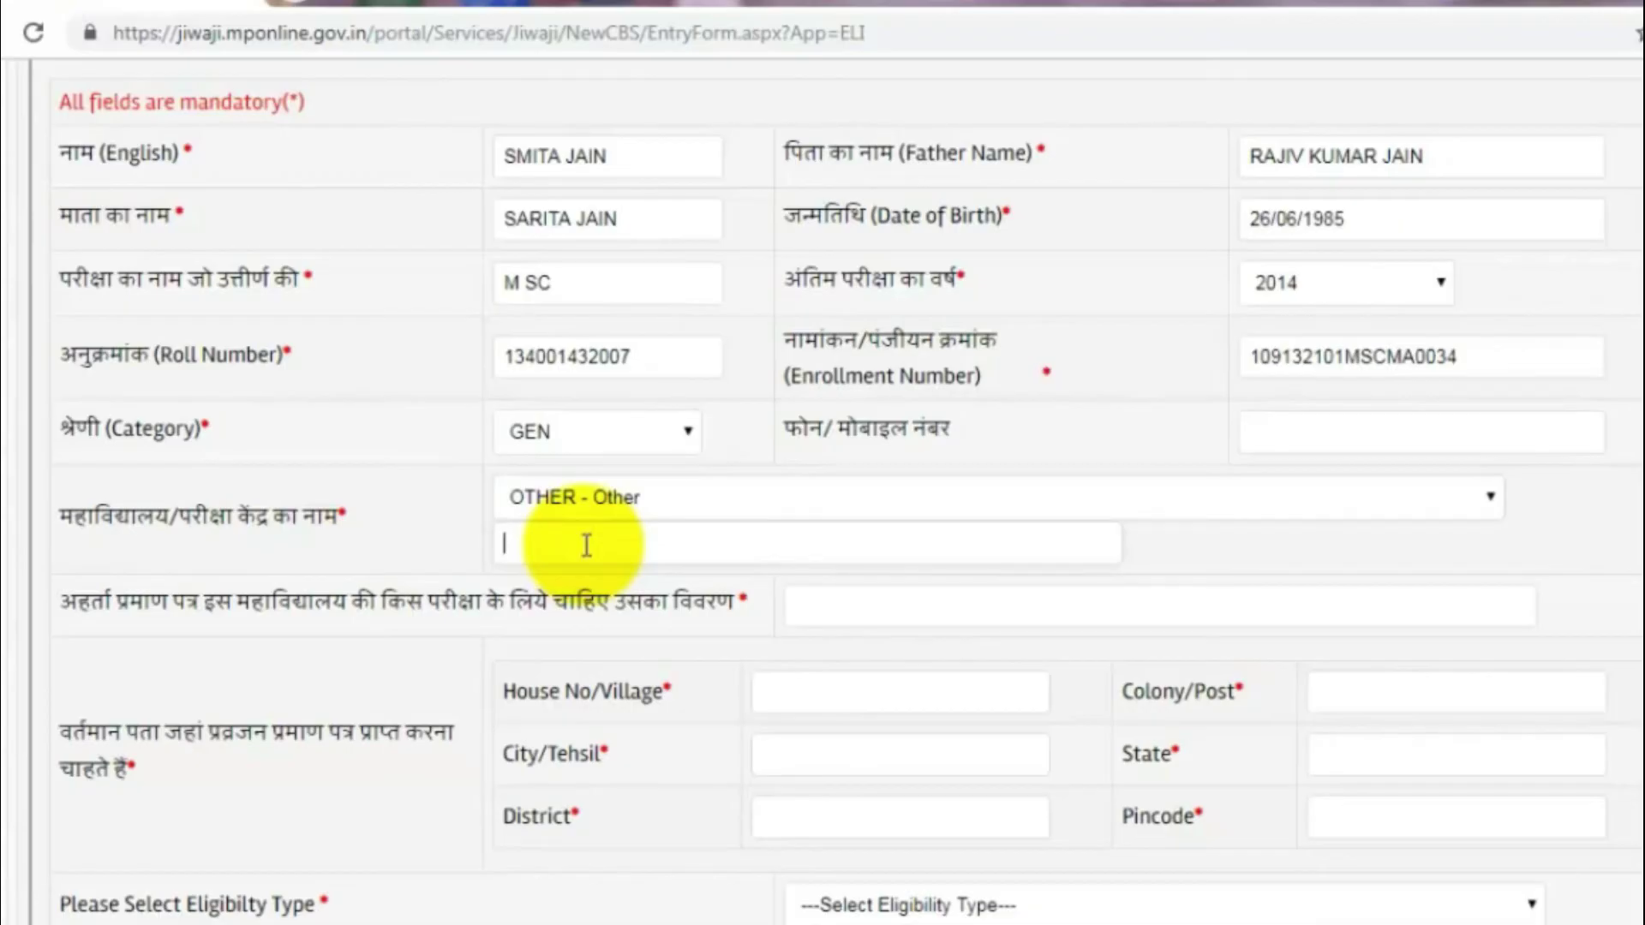
pyautogui.write('SWAMI U')
pyautogui.write('IVEK')
pyautogui.press('BackSpace')
pyautogui.press('BackSpace')
pyautogui.press('BackSpace')
pyautogui.press('BackSpace')
pyautogui.write('MI VIVEKANANA')
pyautogui.press('BackSpace')
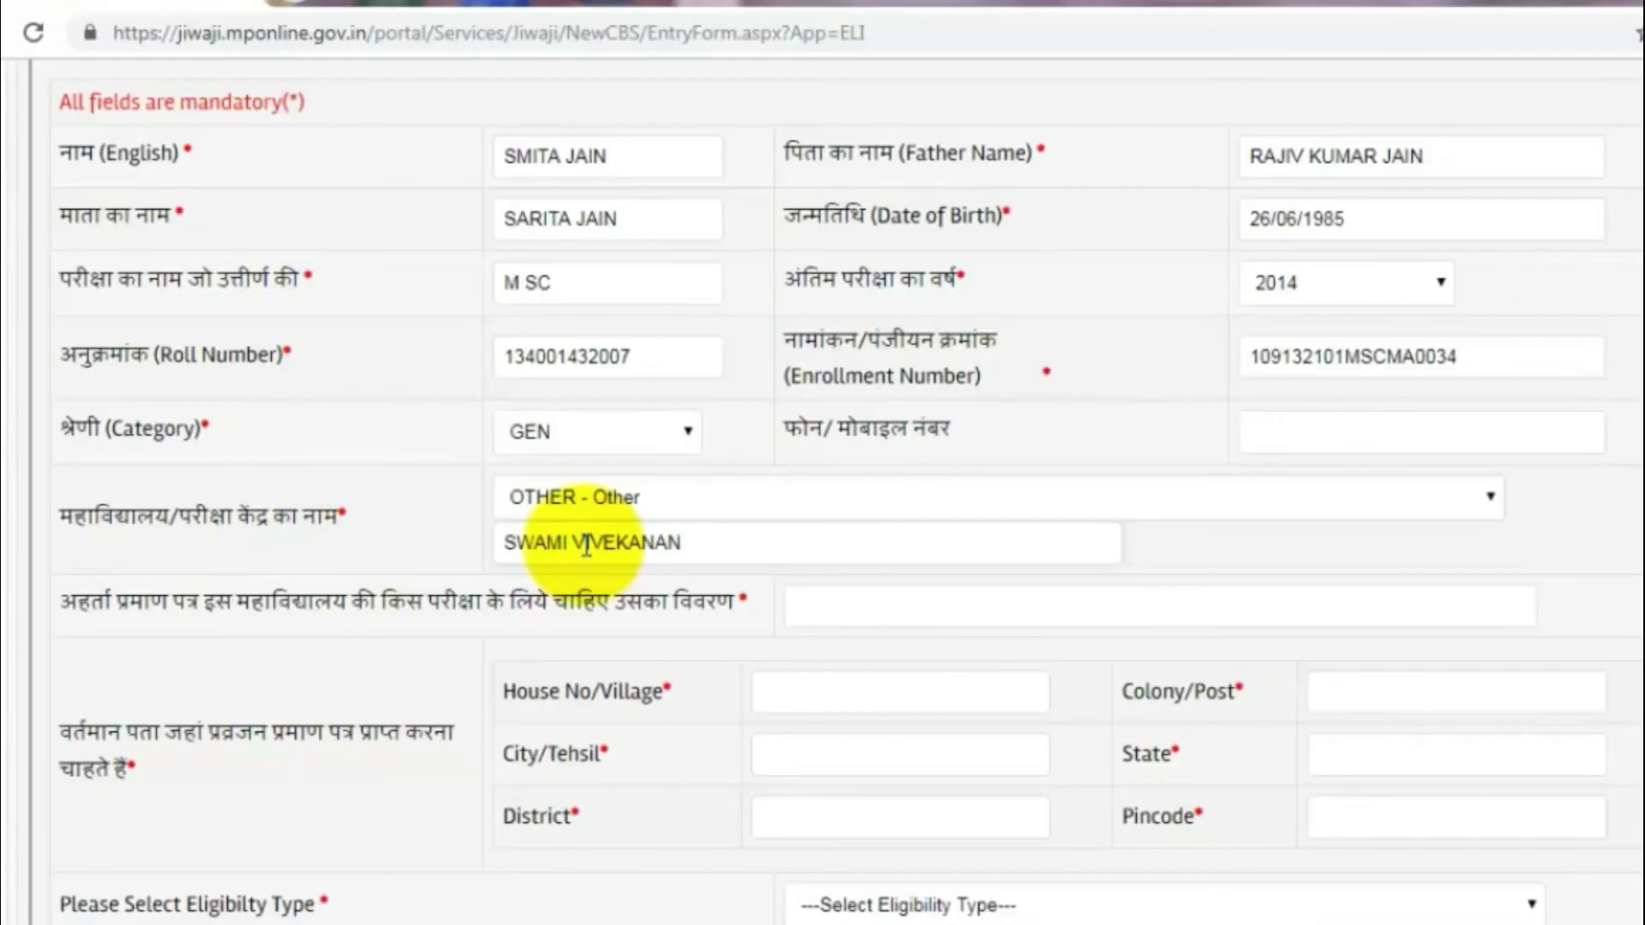
pyautogui.write('D UNIVERSITY SAGAR')
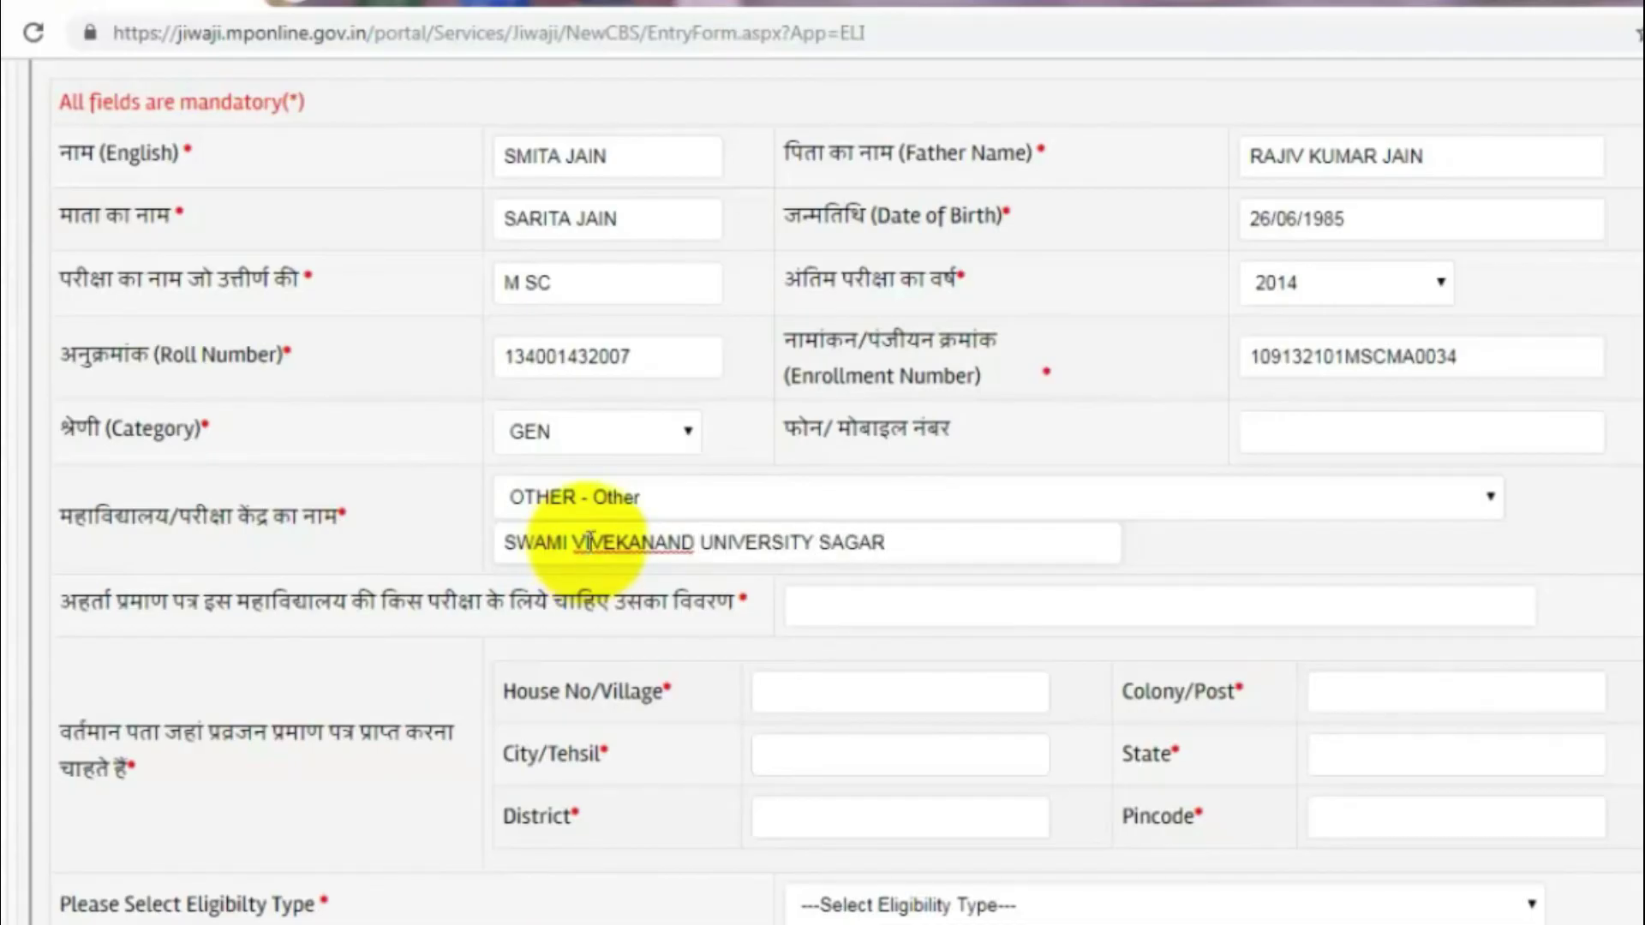
pyautogui.press('Tab')
pyautogui.write('B ED M BED')
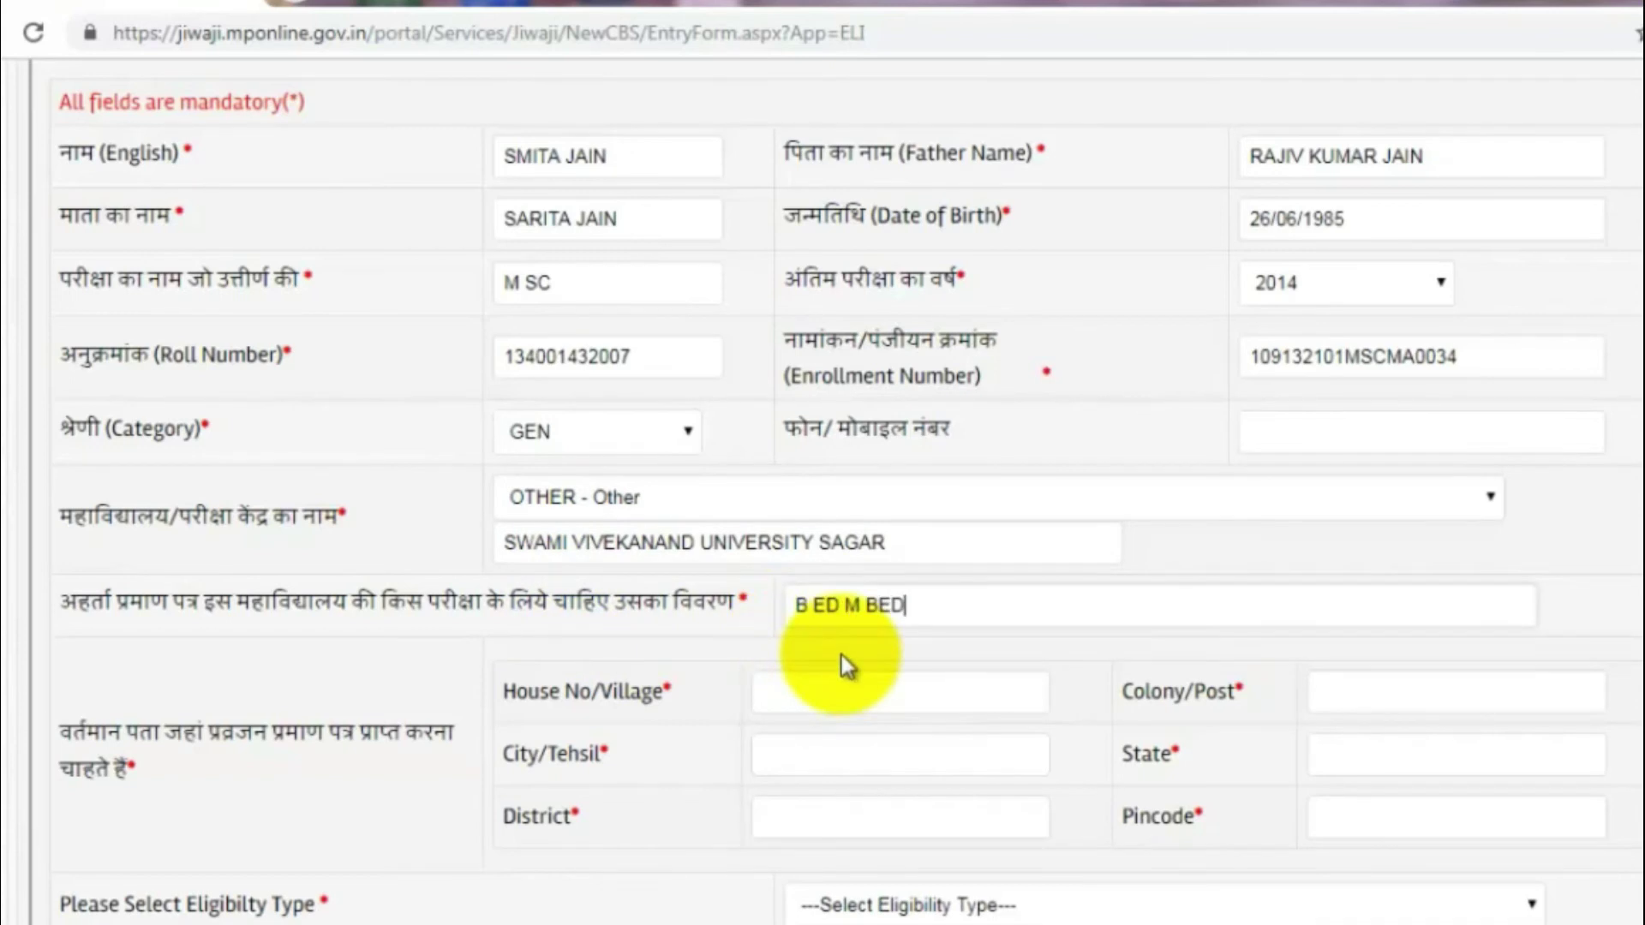
# Step: Fill the present address's house and colony, with city GWALIOR and state MADHYA PRADESH
pyautogui.click(815, 688)
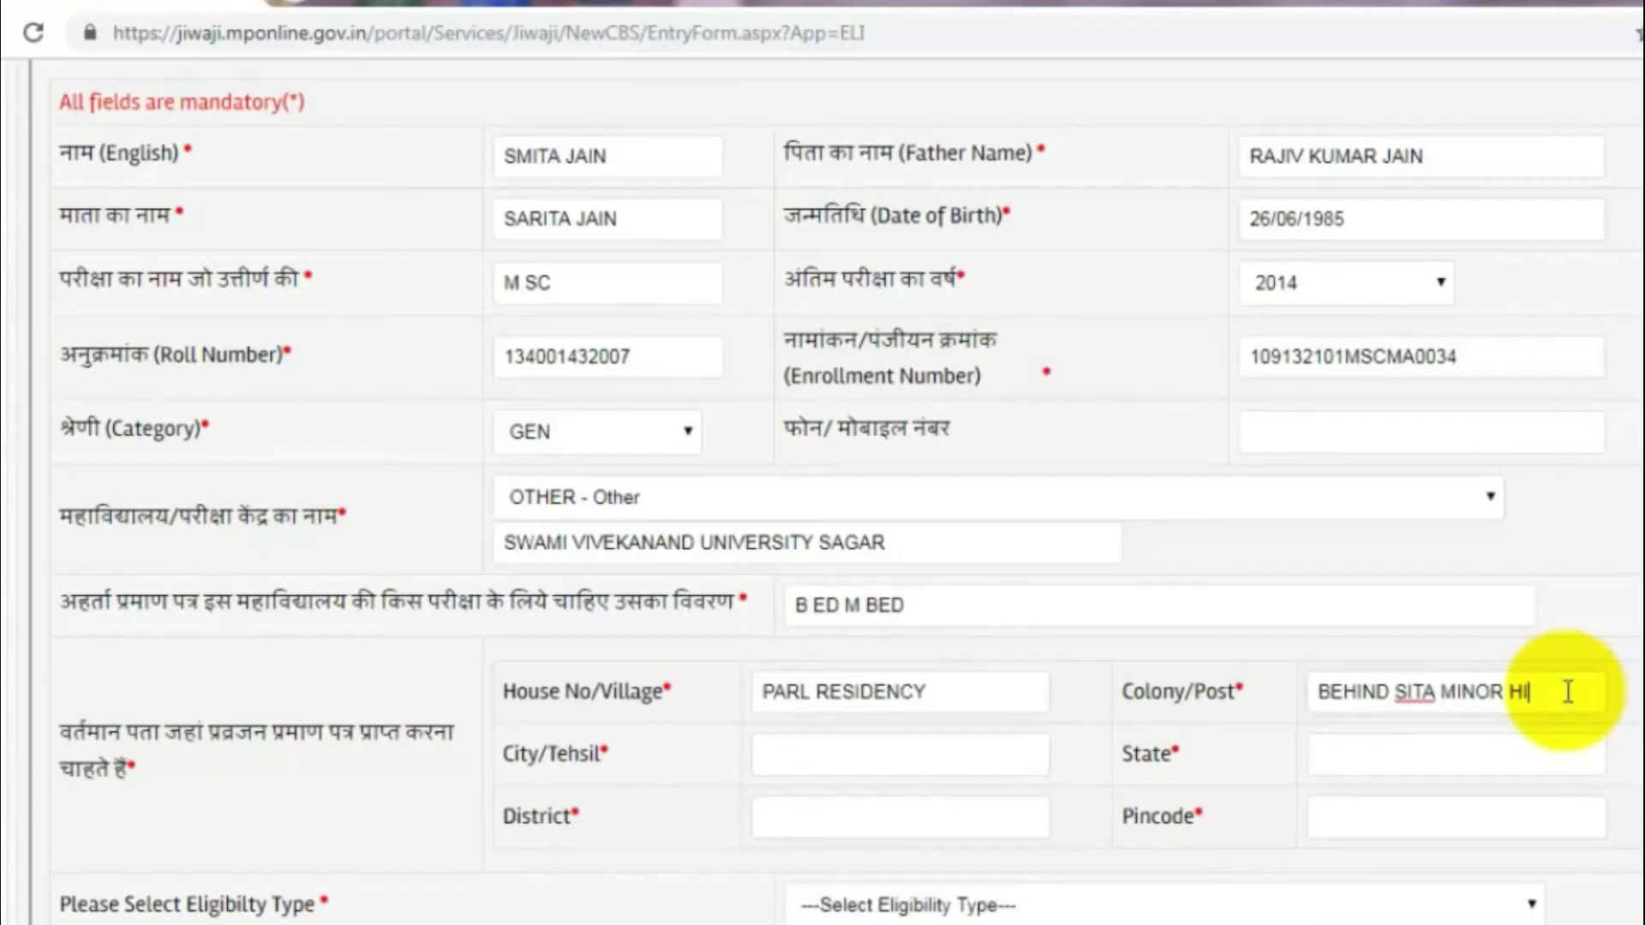
pyautogui.press('BackSpace')
pyautogui.write('OTEL')
pyautogui.press('Tab')
pyautogui.write('GWALIOR')
pyautogui.press('Tab')
pyautogui.write('MADHYA PRADESH')
pyautogui.press('Tab')
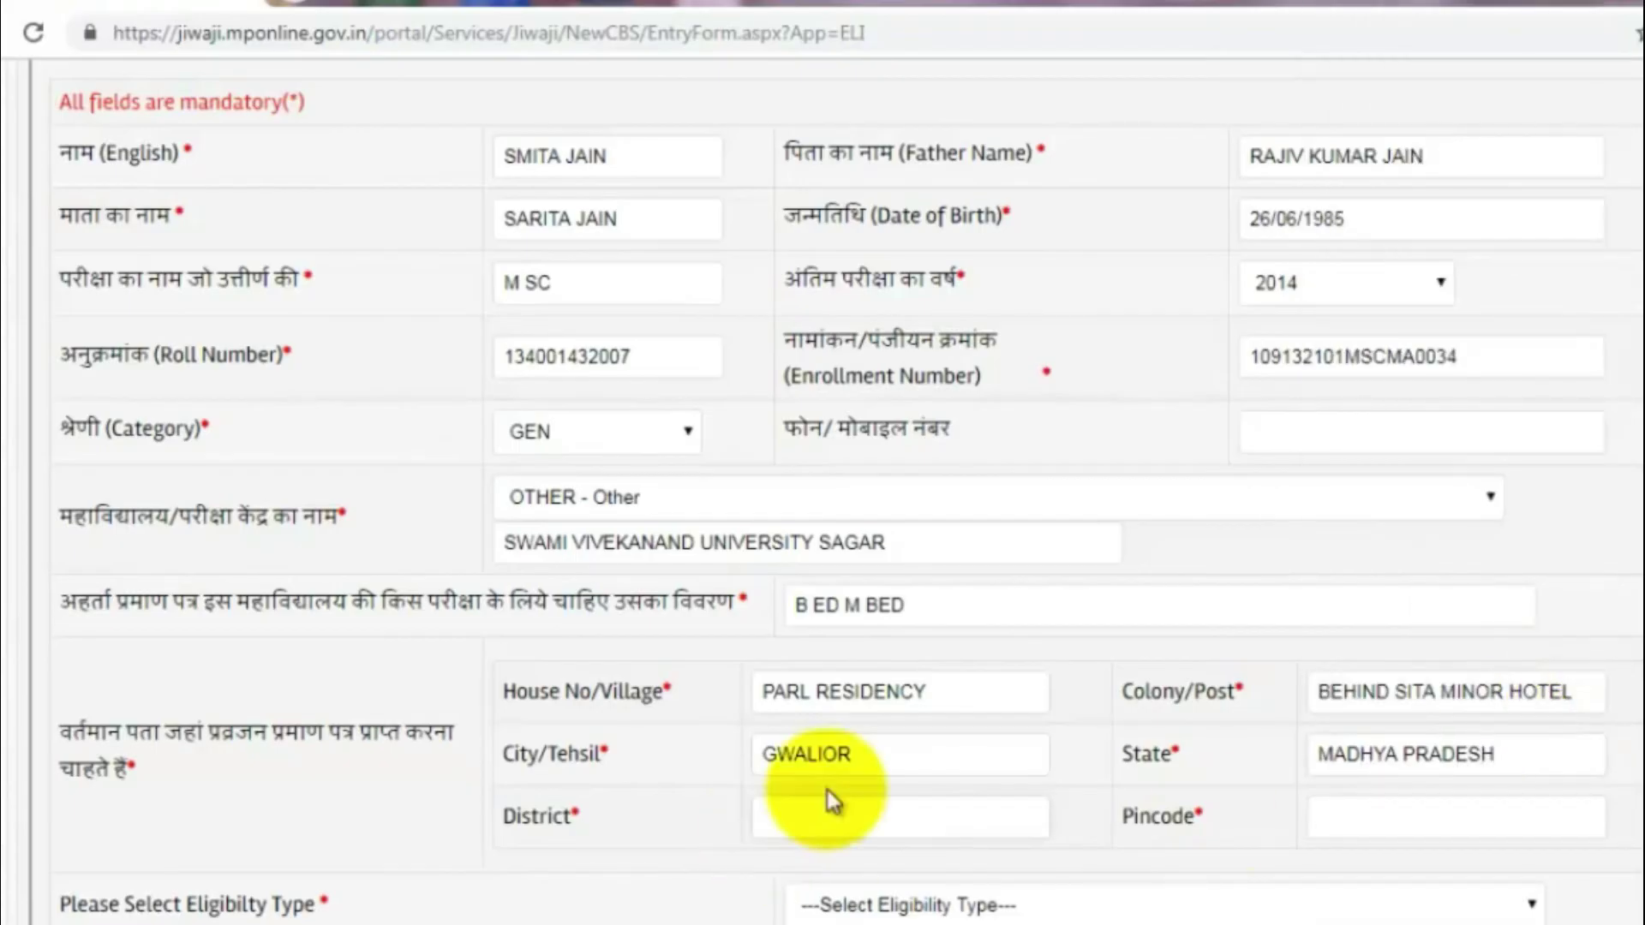
# Step: Enter GWALIOR as the district and 474011 as the pincode
pyautogui.write('GHWALI')
pyautogui.press('BackSpace')
pyautogui.press('BackSpace')
pyautogui.press('BackSpace')
pyautogui.press('BackSpace')
pyautogui.press('BackSpace')
pyautogui.press('BackSpace')
pyautogui.write('GWALI')
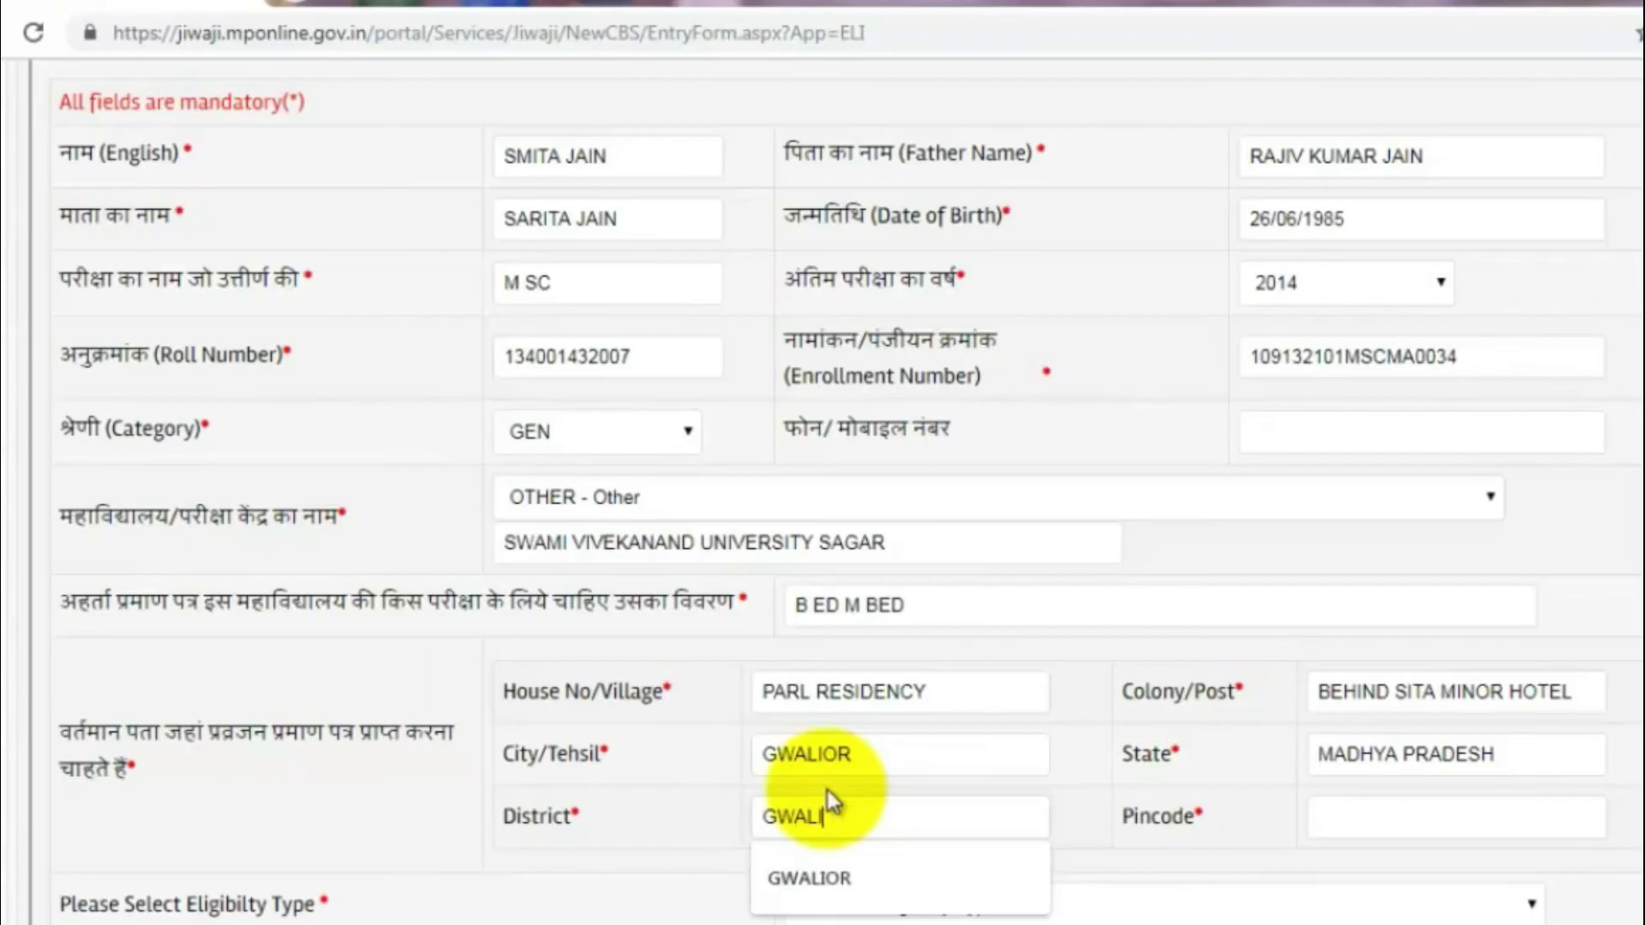
pyautogui.write('OR')
pyautogui.press('Tab')
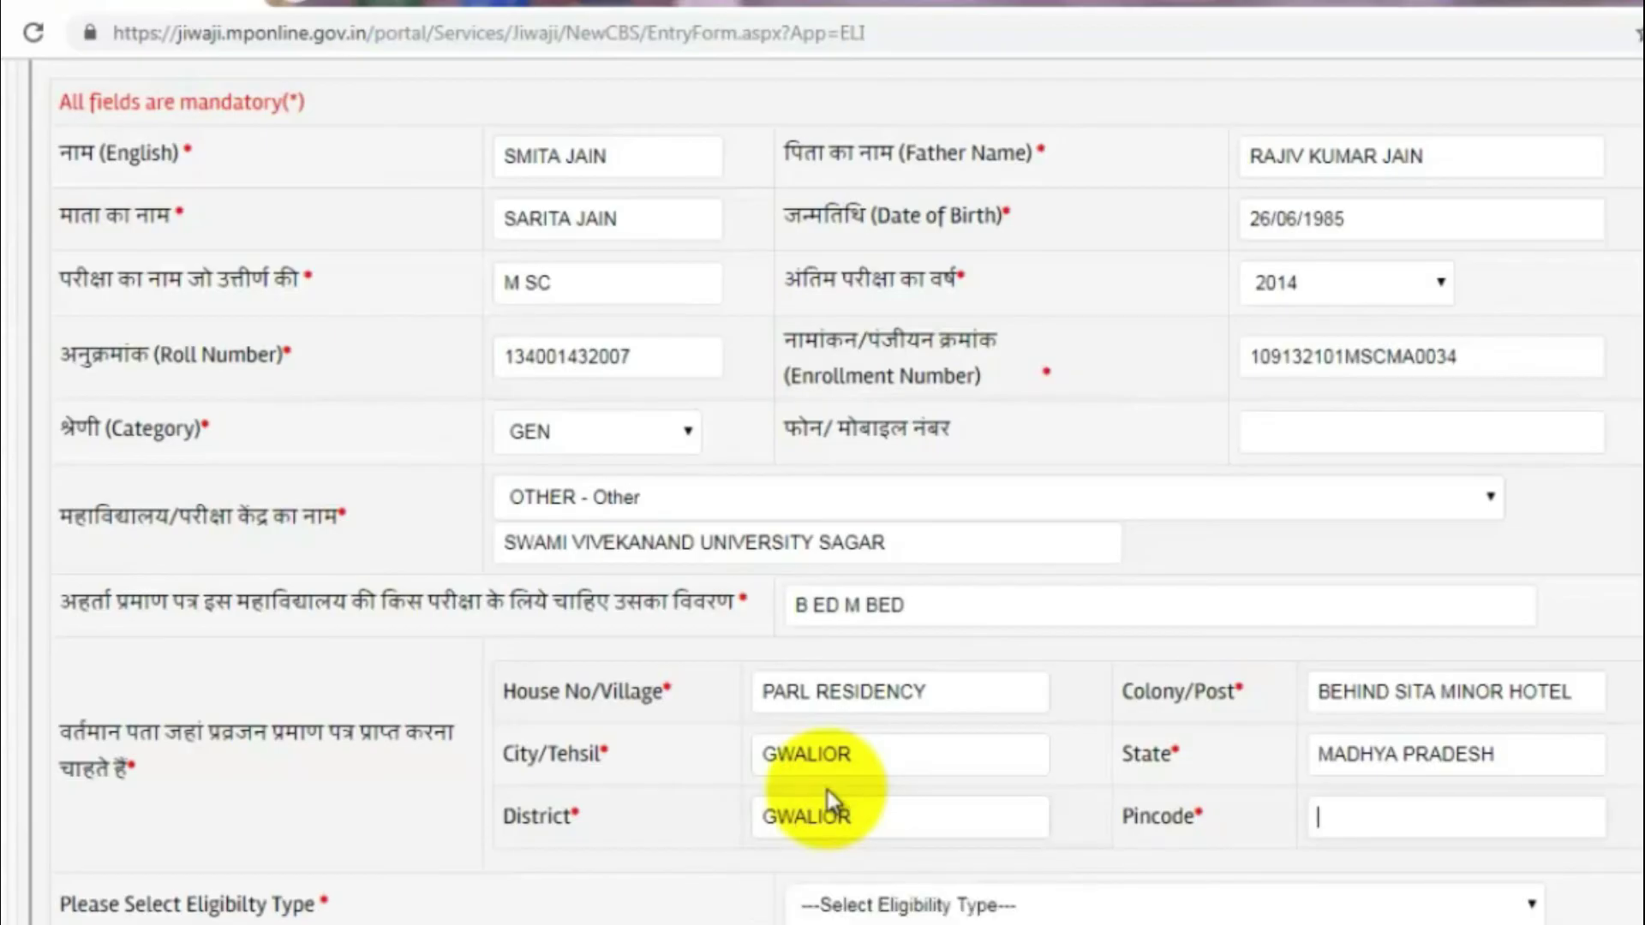
pyautogui.write('474011')
pyautogui.press('Tab')
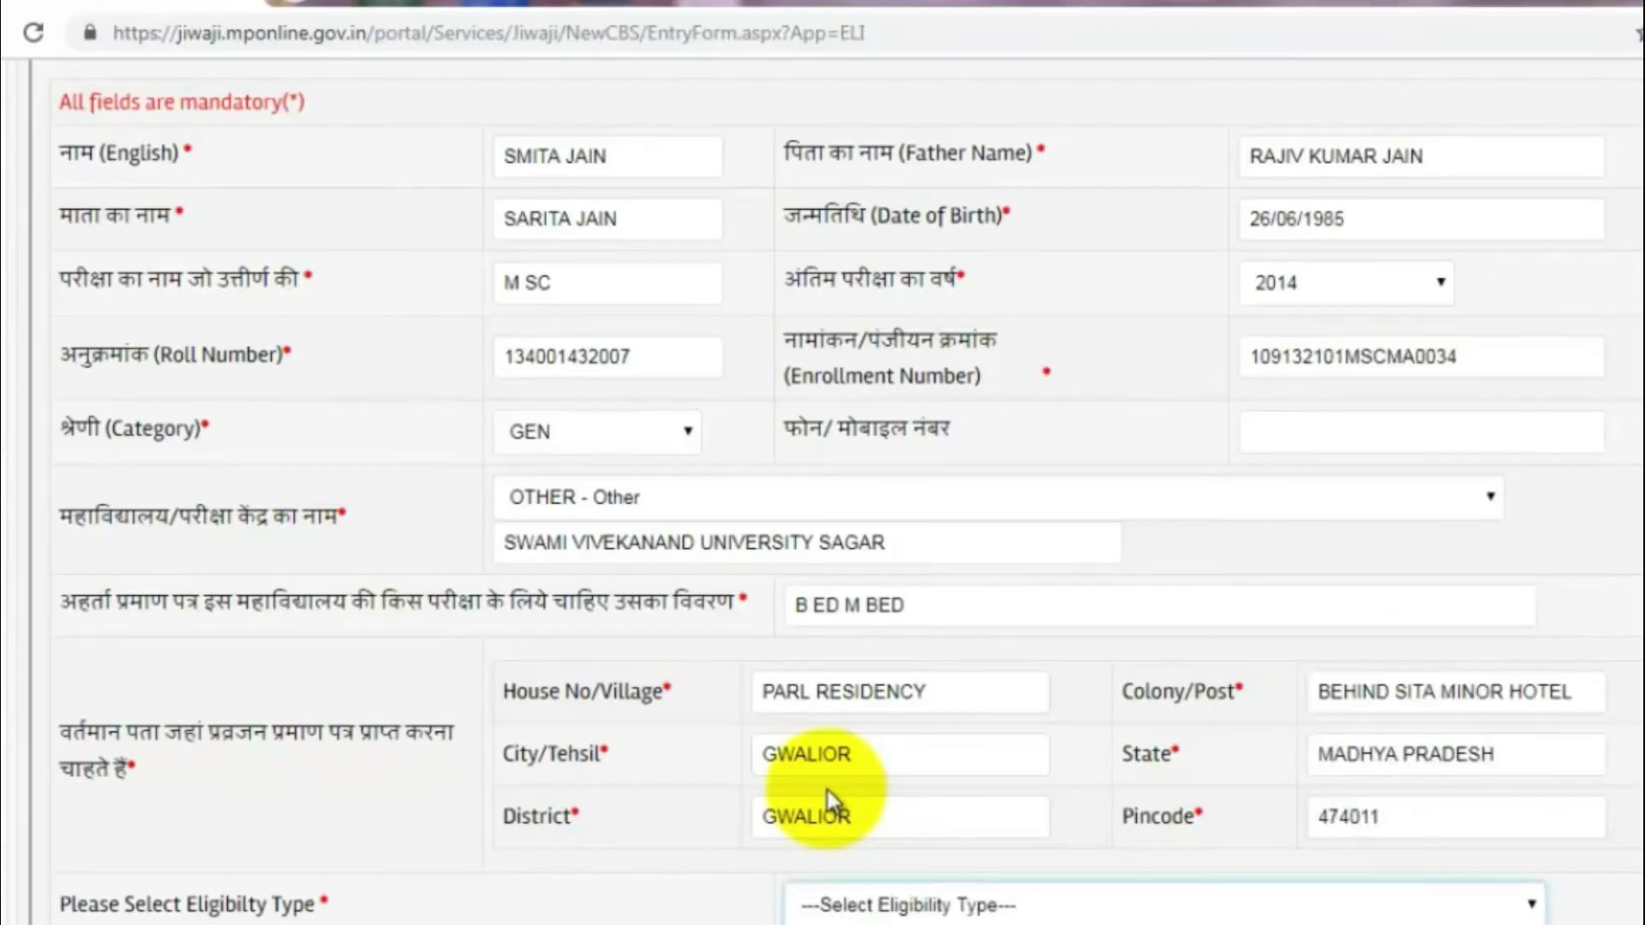
pyautogui.click(851, 910)
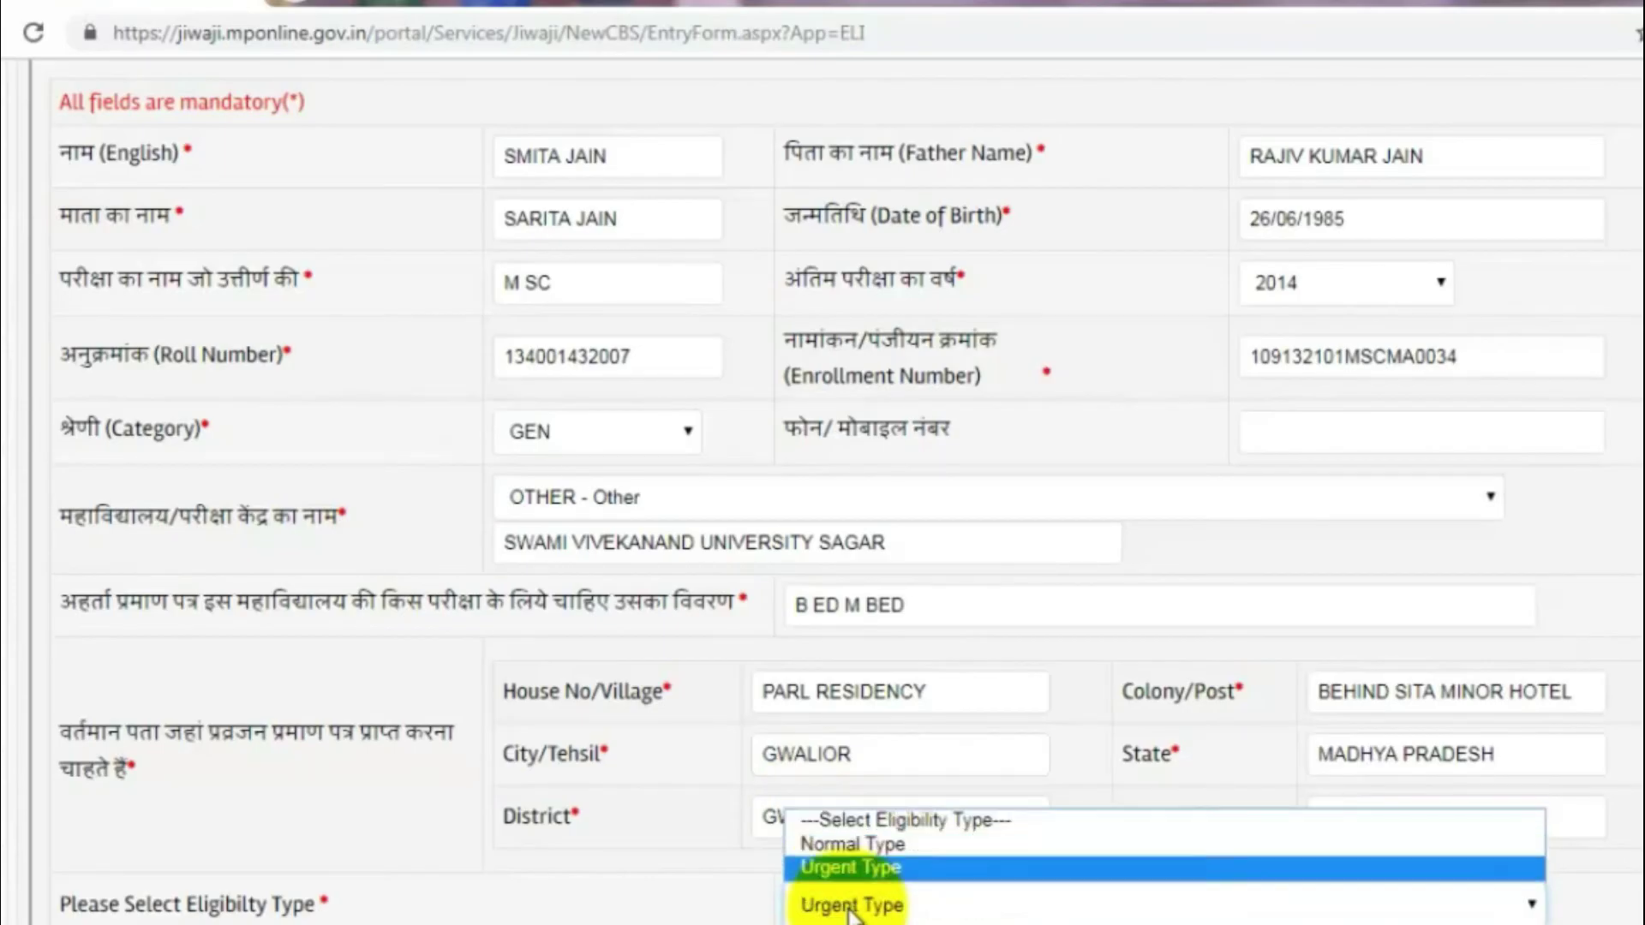
# Step: Choose Urgent Type eligibility and tick ALL MARKSHEETS as attached
pyautogui.click(851, 867)
pyautogui.scroll(-6, 838, 892)
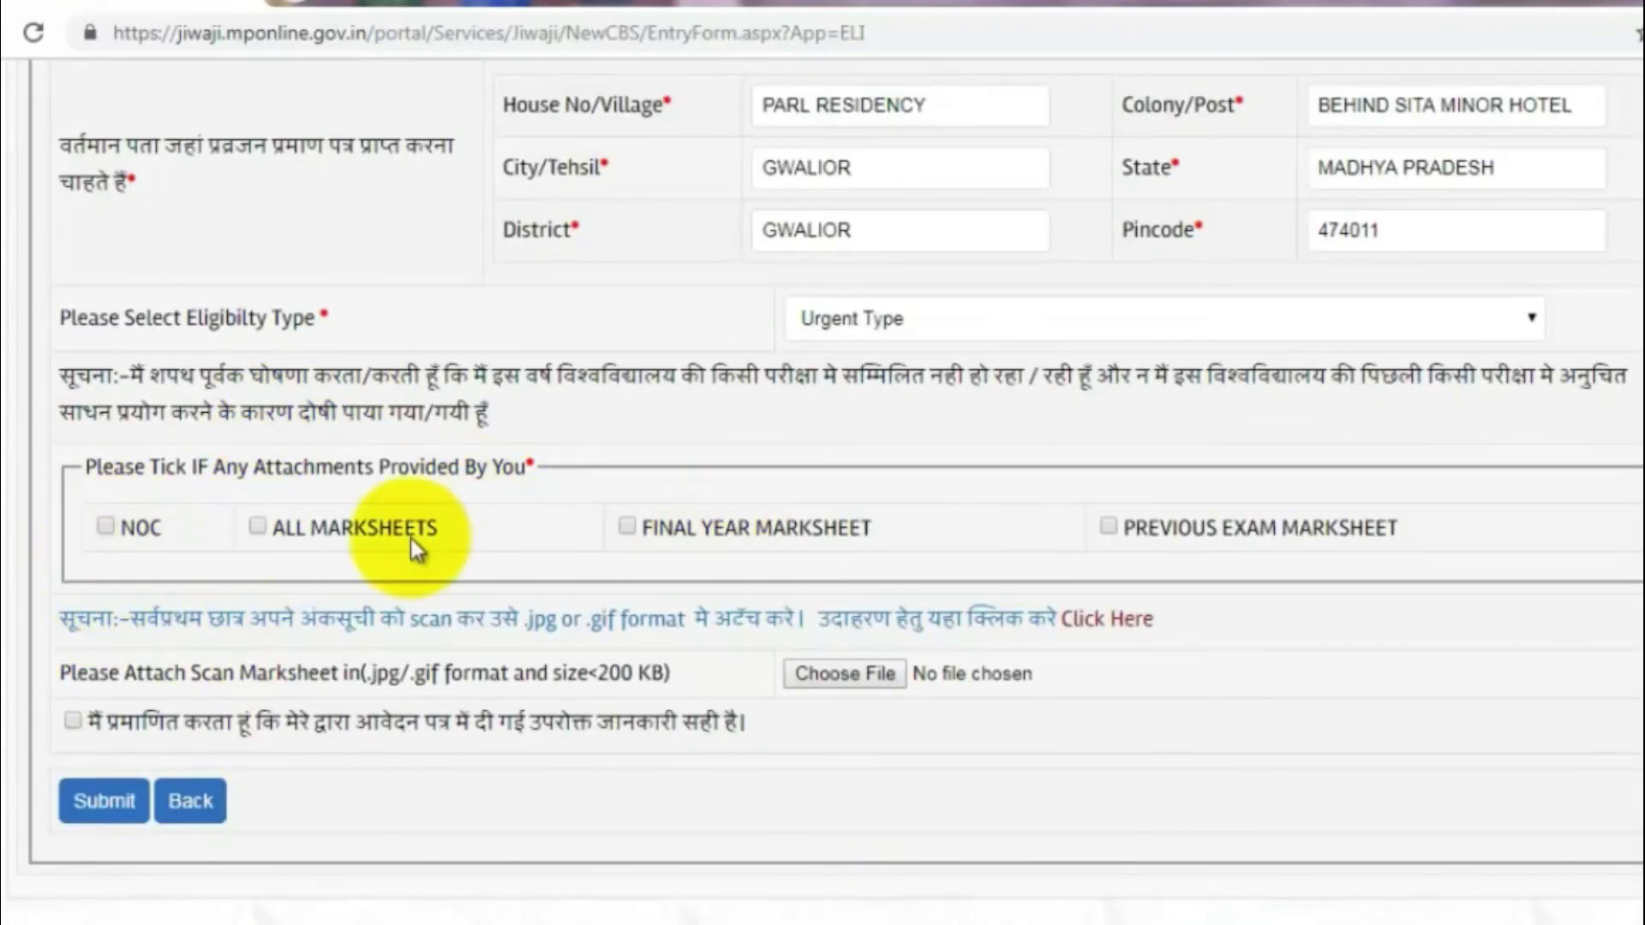
pyautogui.click(257, 527)
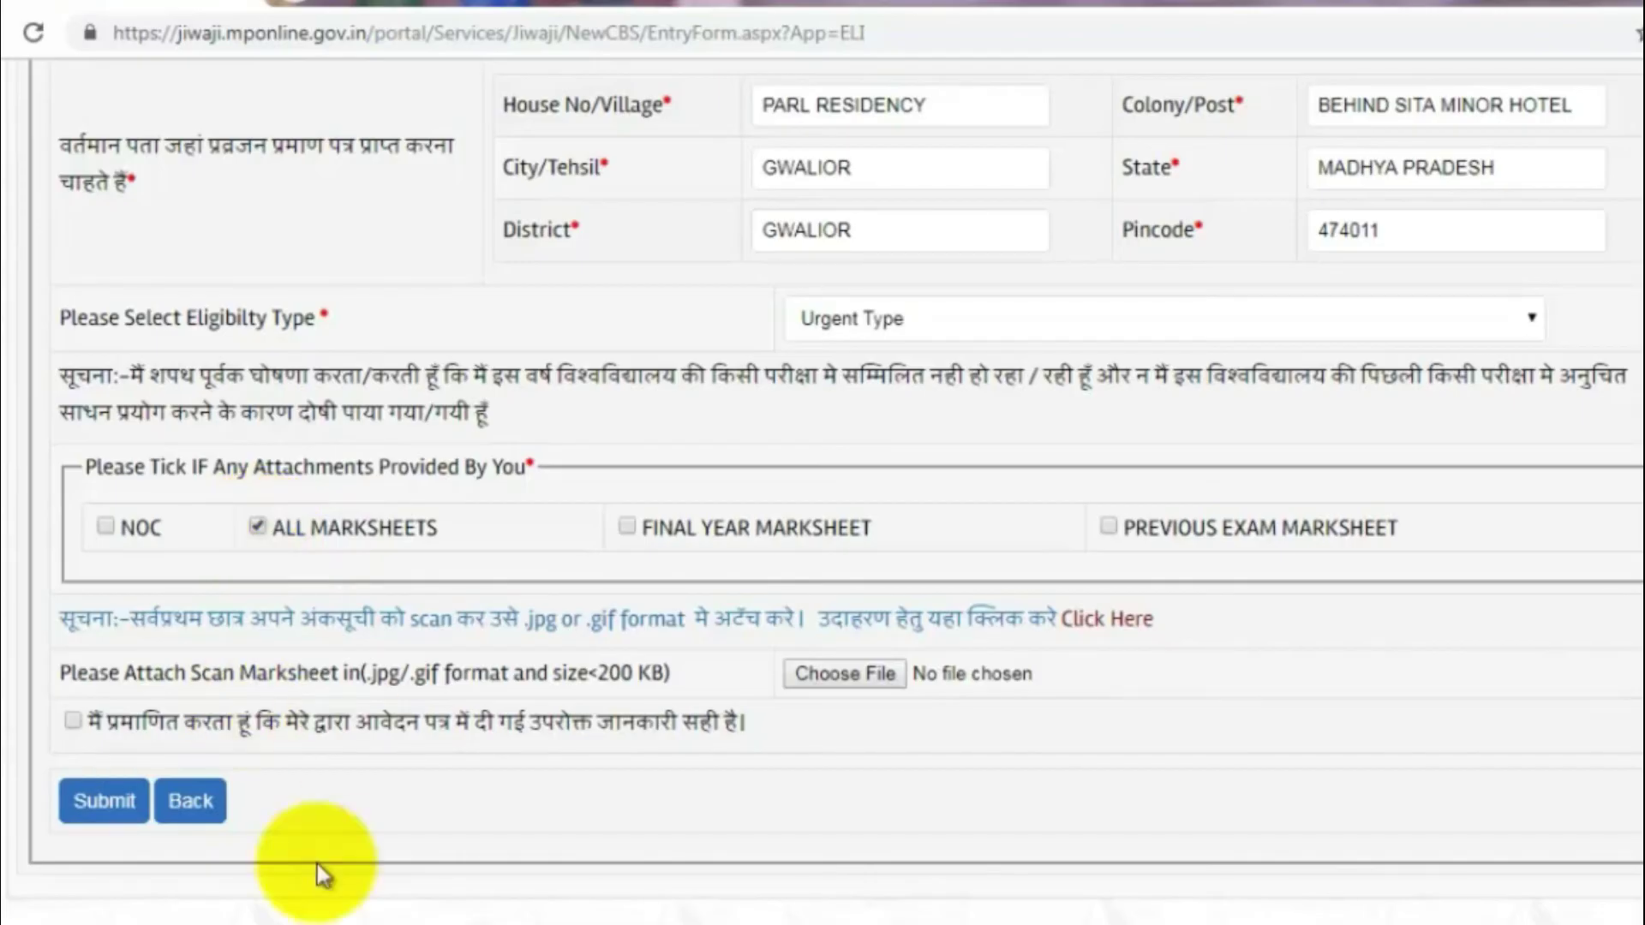
# Step: Submit the completed eligibility application form
pyautogui.scroll(10, 1476, 429)
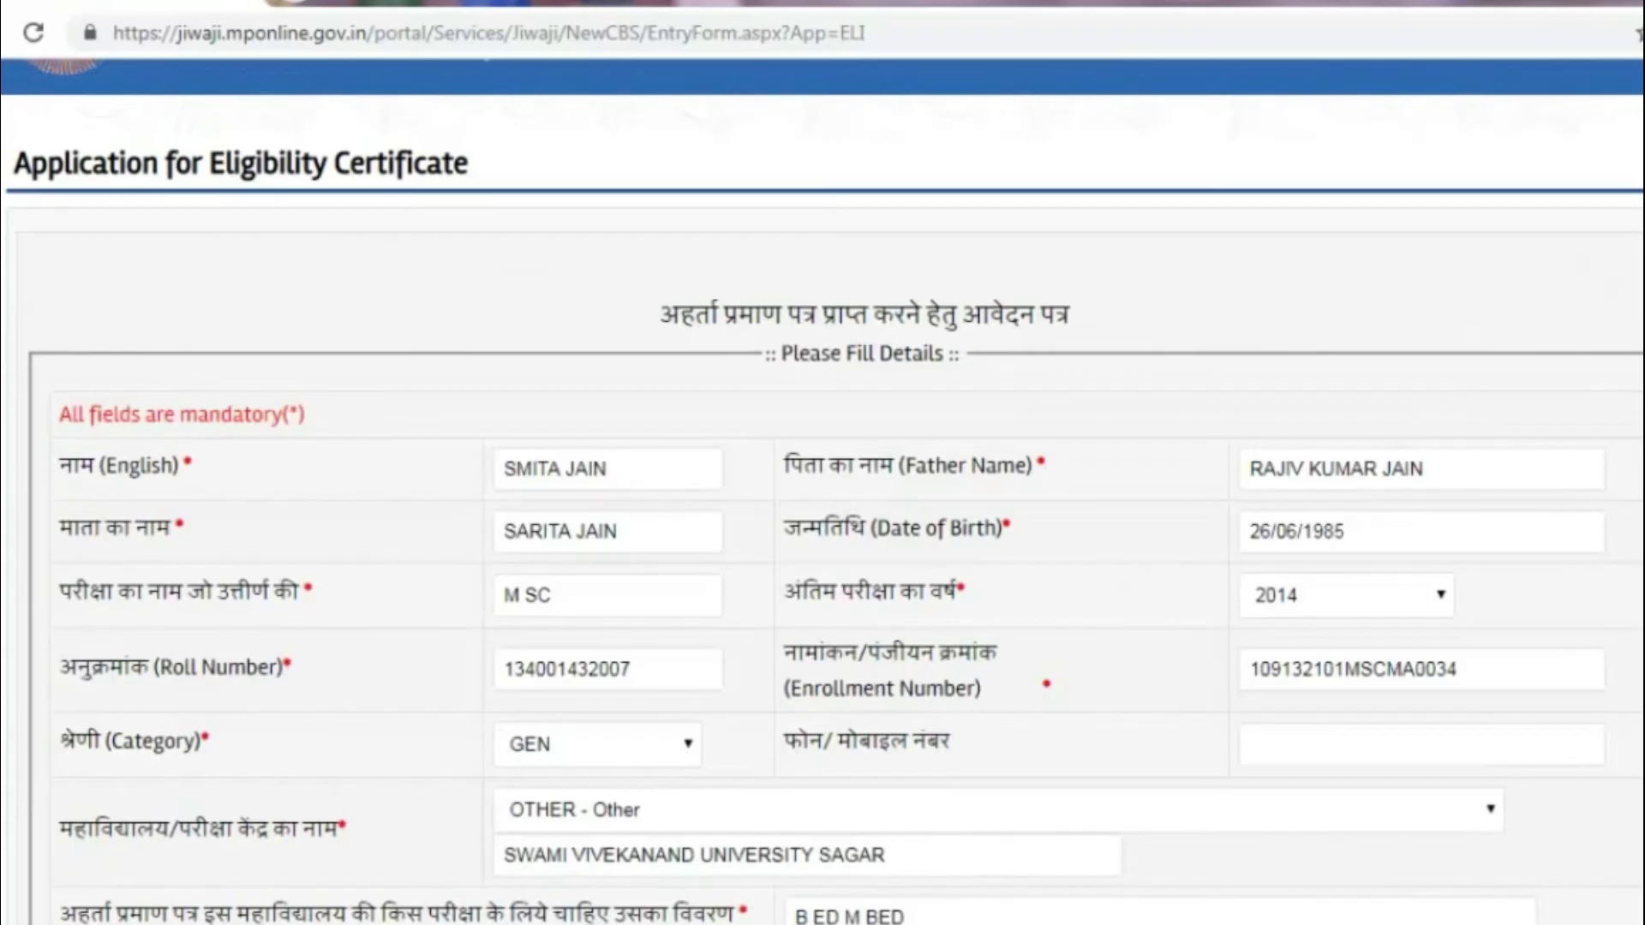
pyautogui.scroll(-10, 103, 783)
pyautogui.click(103, 779)
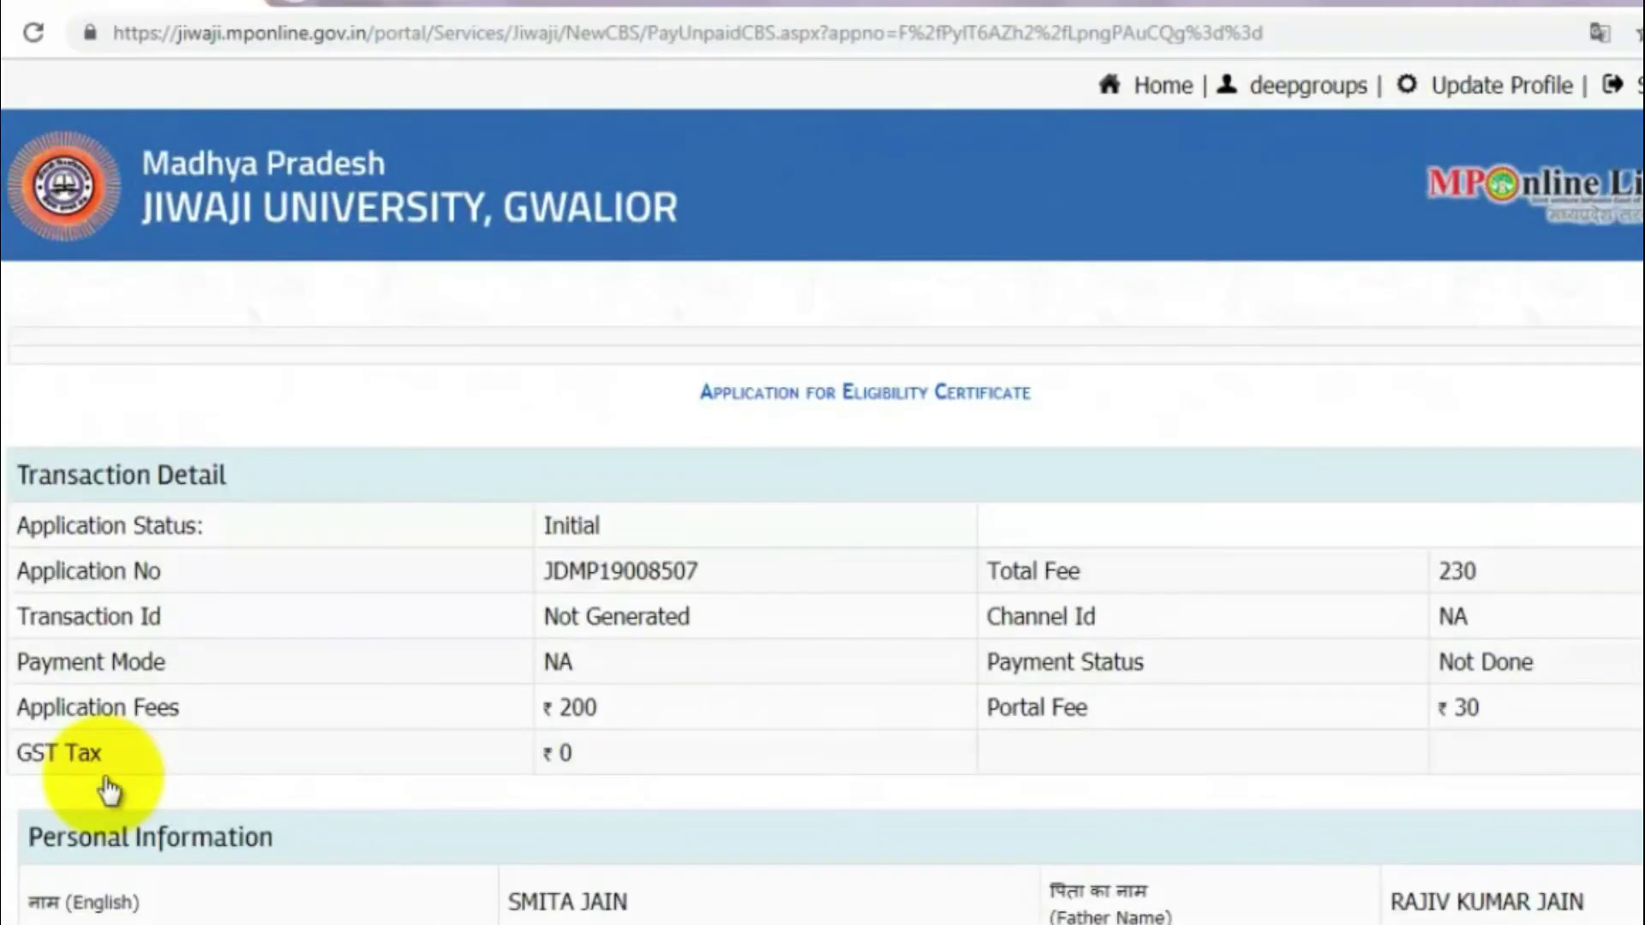
pyautogui.doubleClick(667, 565)
pyautogui.hotkey('ctrl', 'c')
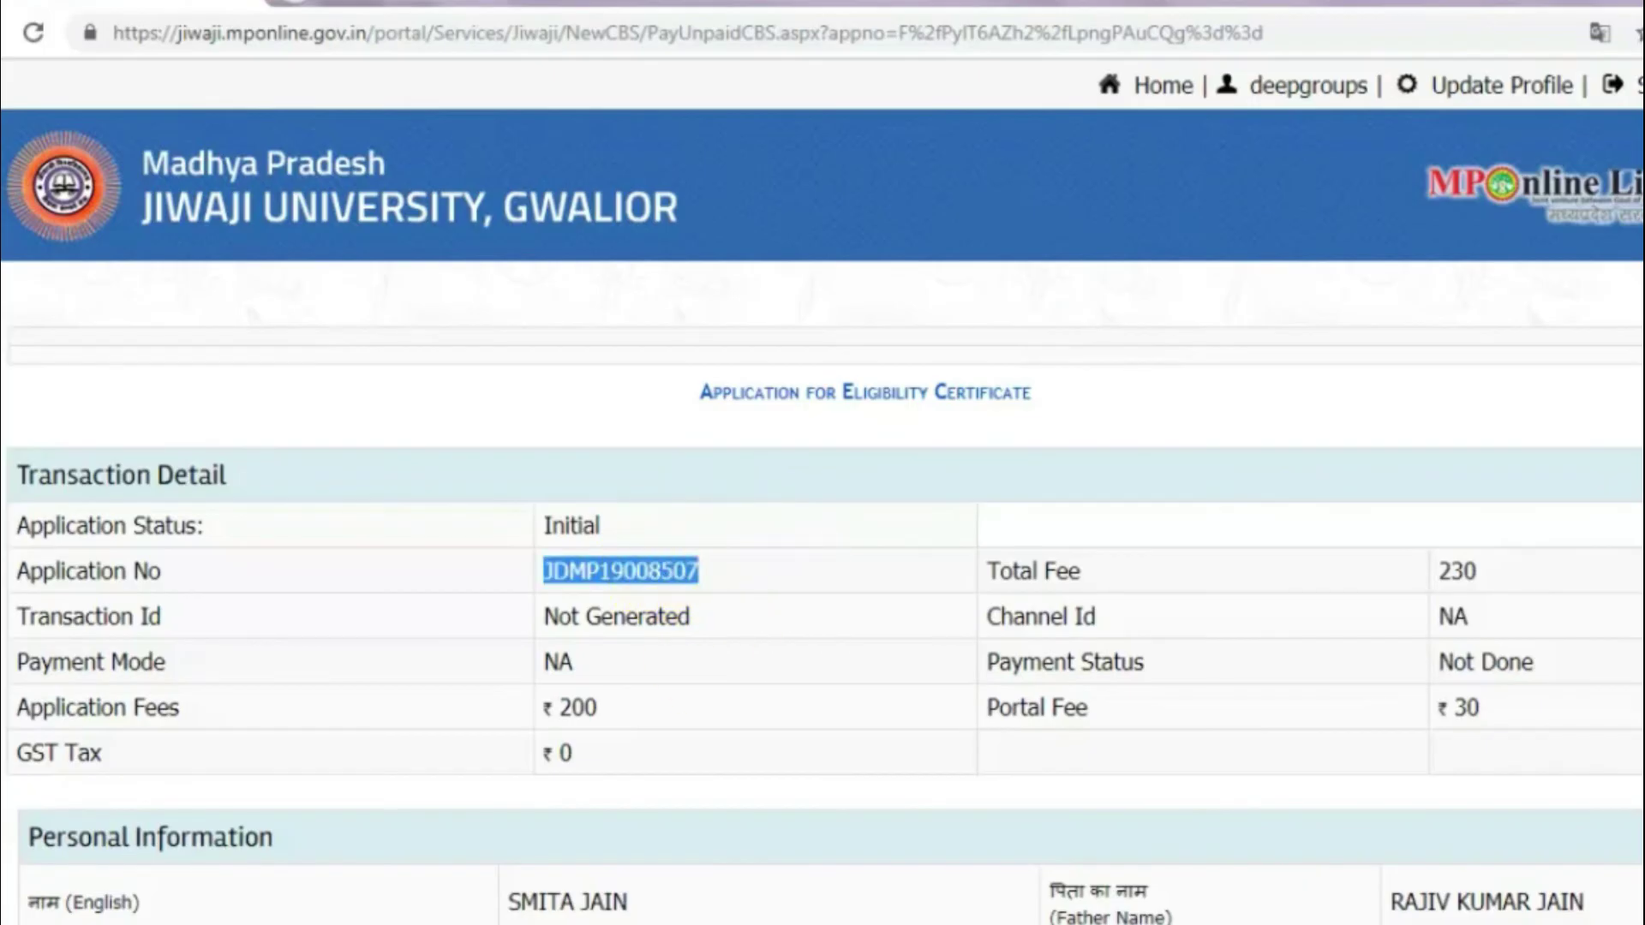
pyautogui.press('super')
pyautogui.click(33, 471)
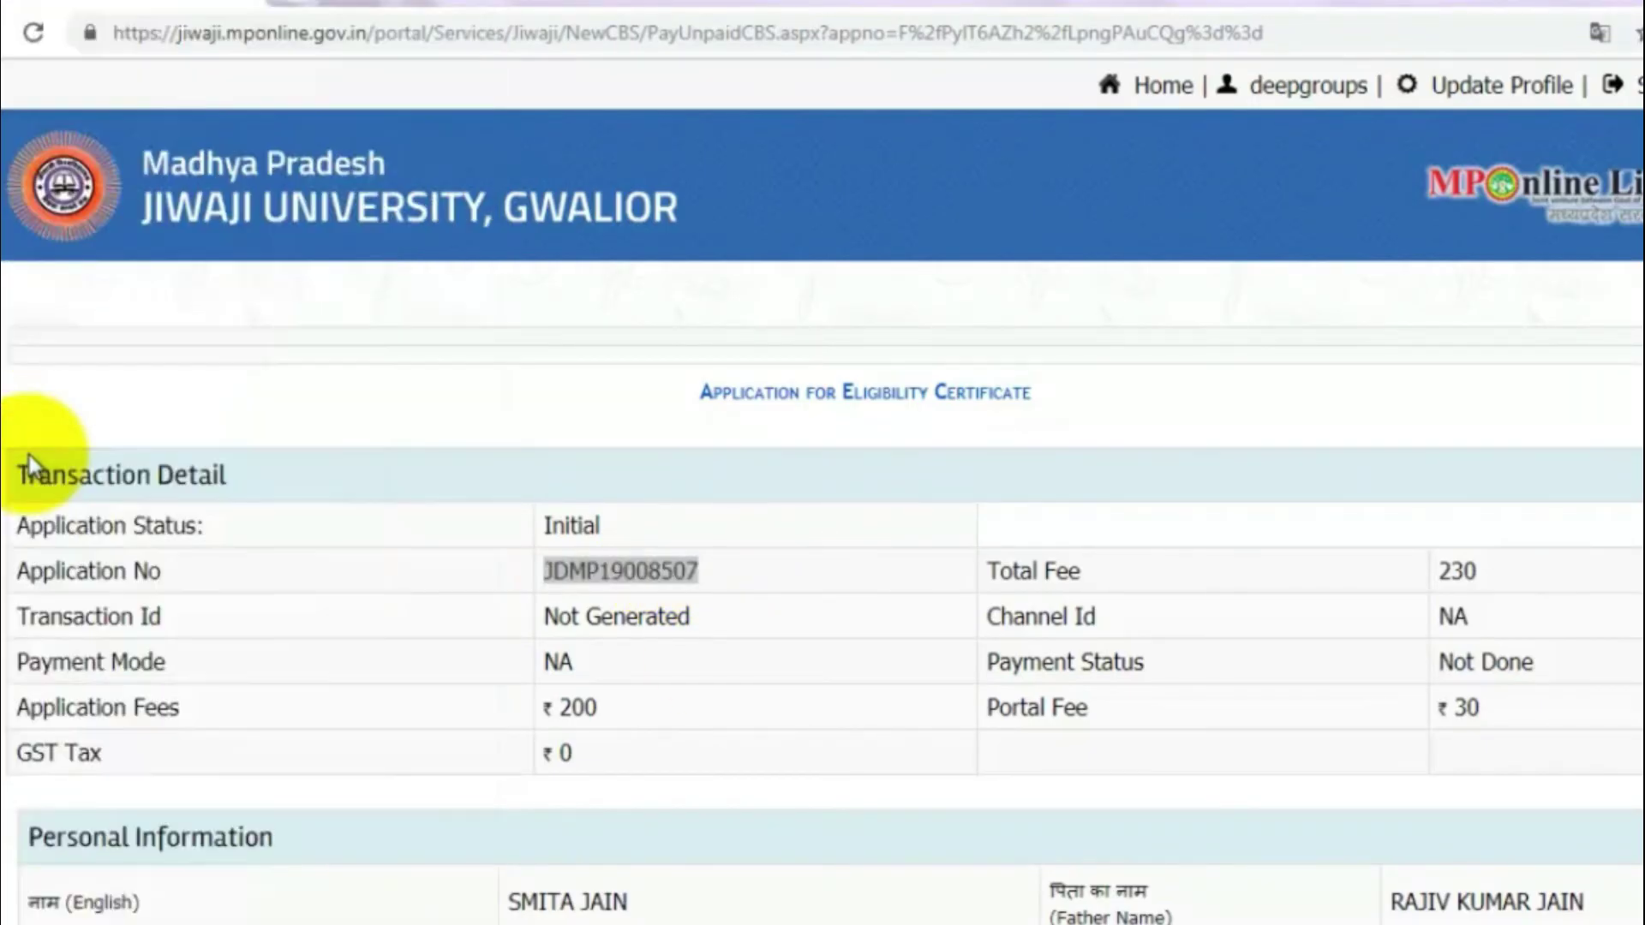
pyautogui.hotkey('ctrl', 'v')
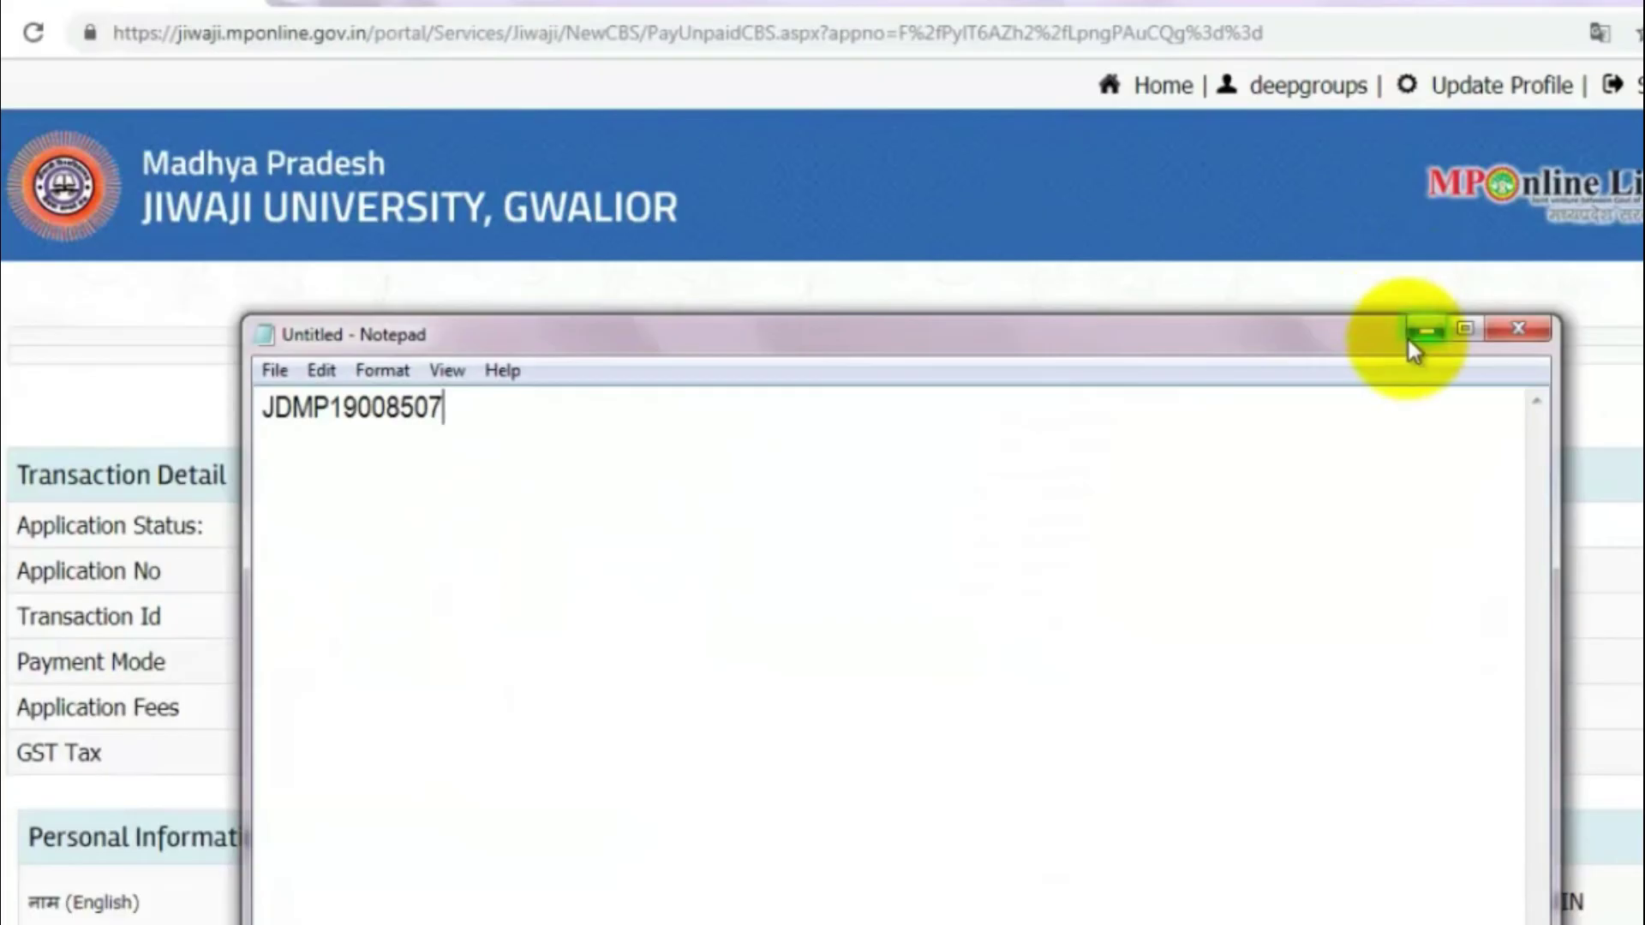
pyautogui.click(1424, 330)
pyautogui.scroll(-10, 822, 515)
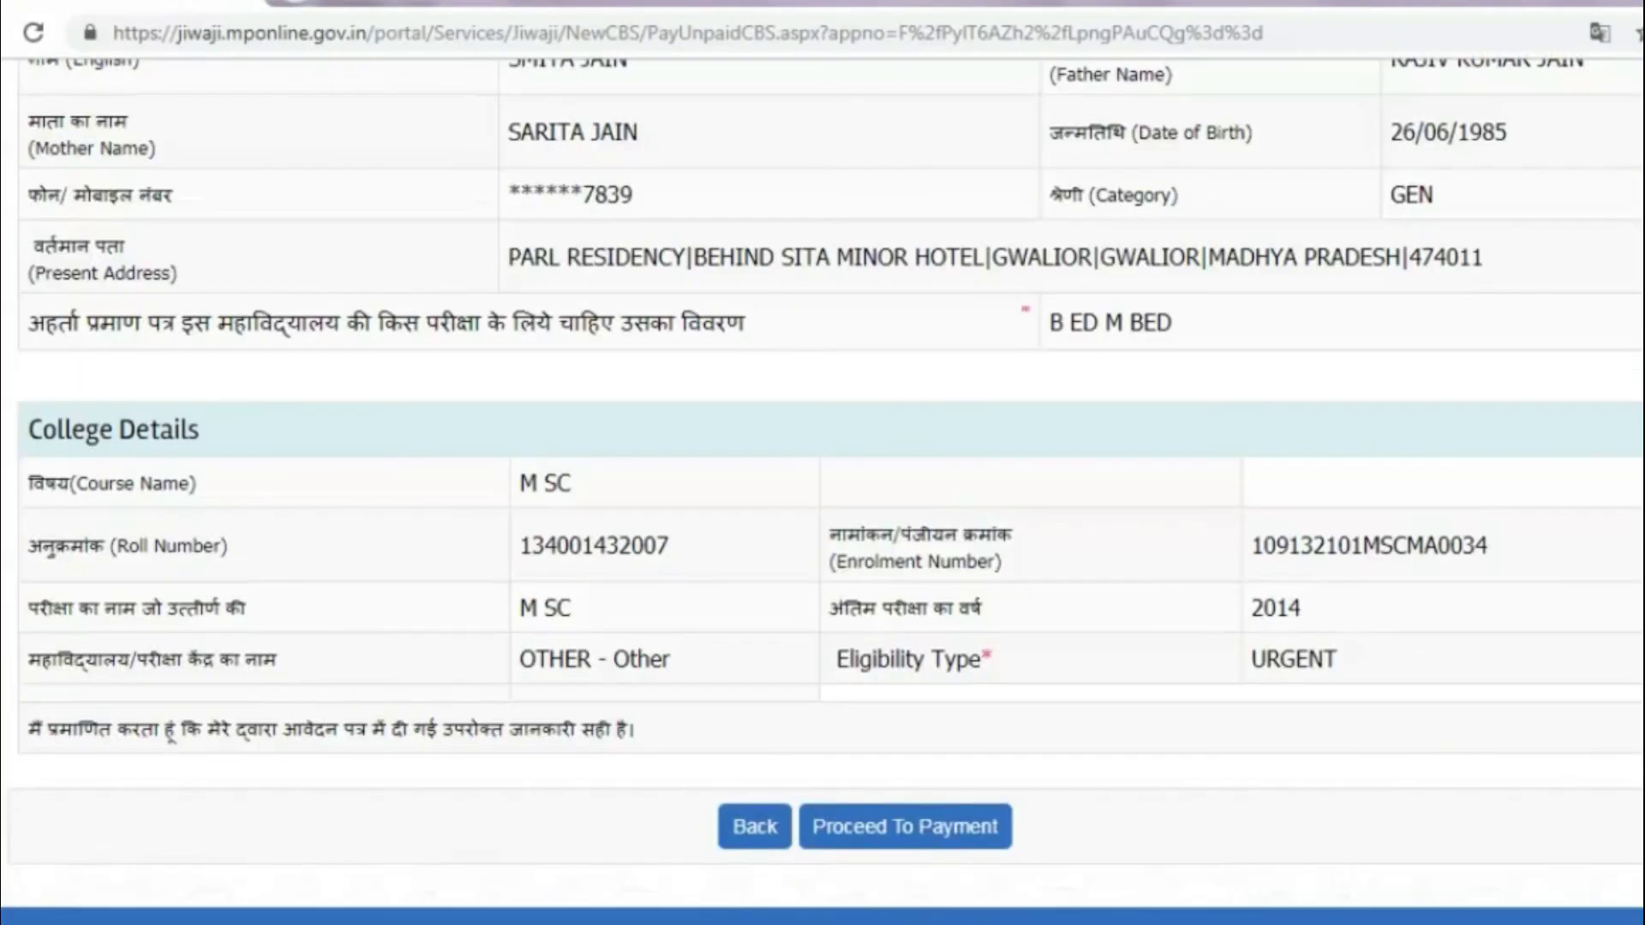
pyautogui.scroll(9, 955, 723)
pyautogui.scroll(1, 822, 491)
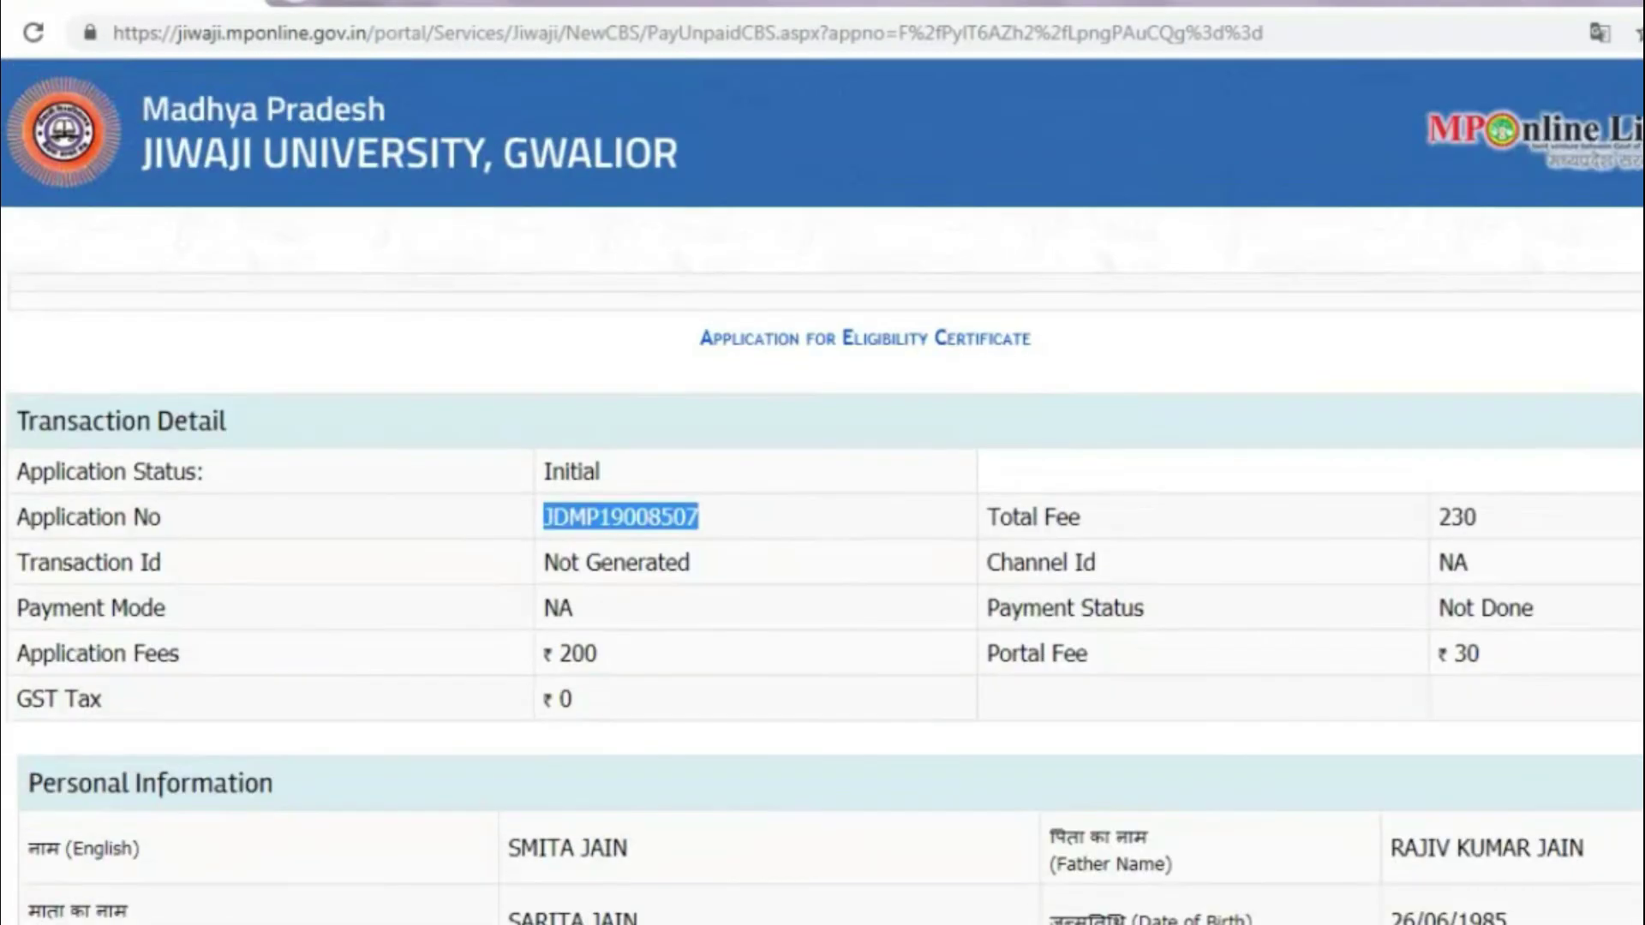
pyautogui.scroll(-3, 823, 491)
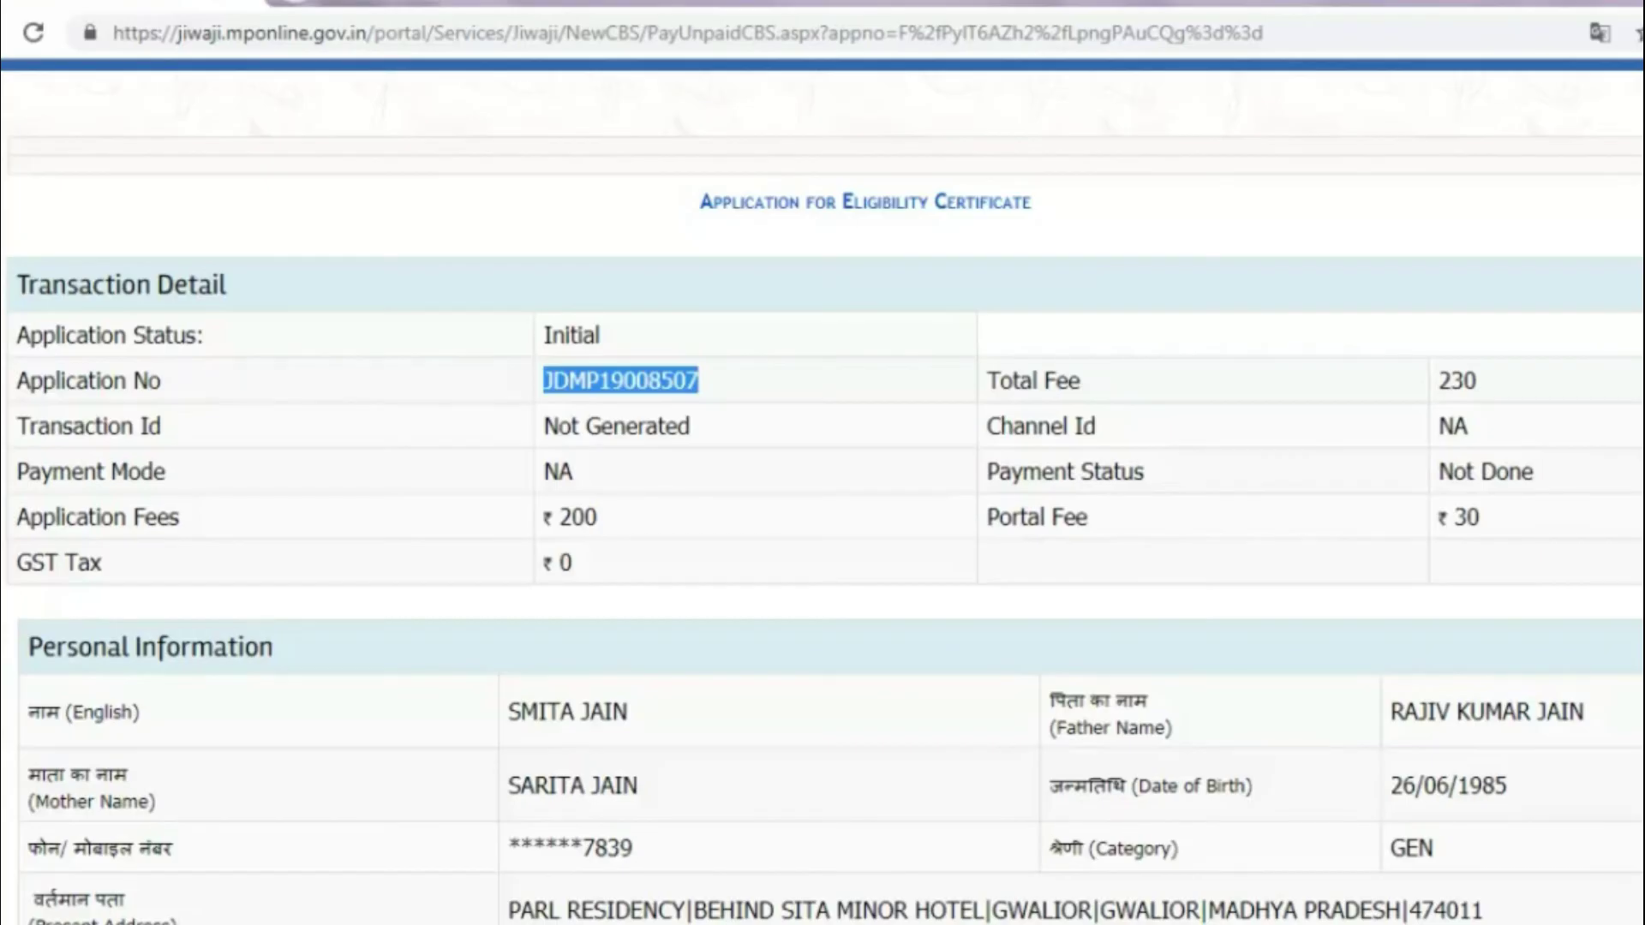
pyautogui.scroll(-3, 823, 491)
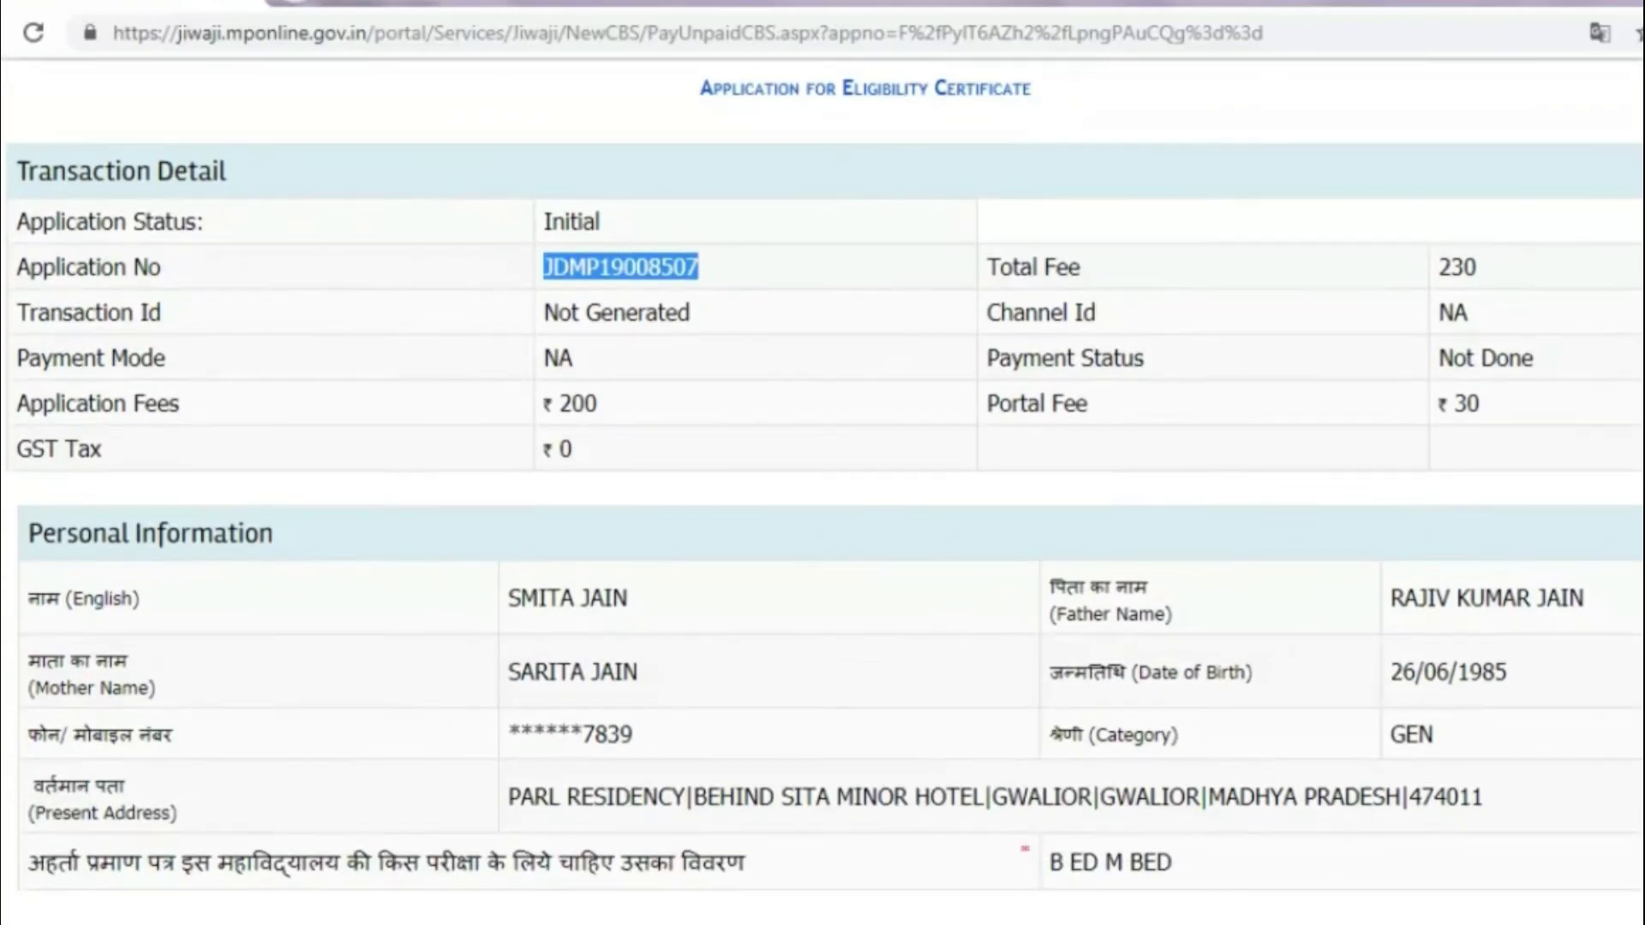
pyautogui.scroll(-3, 822, 491)
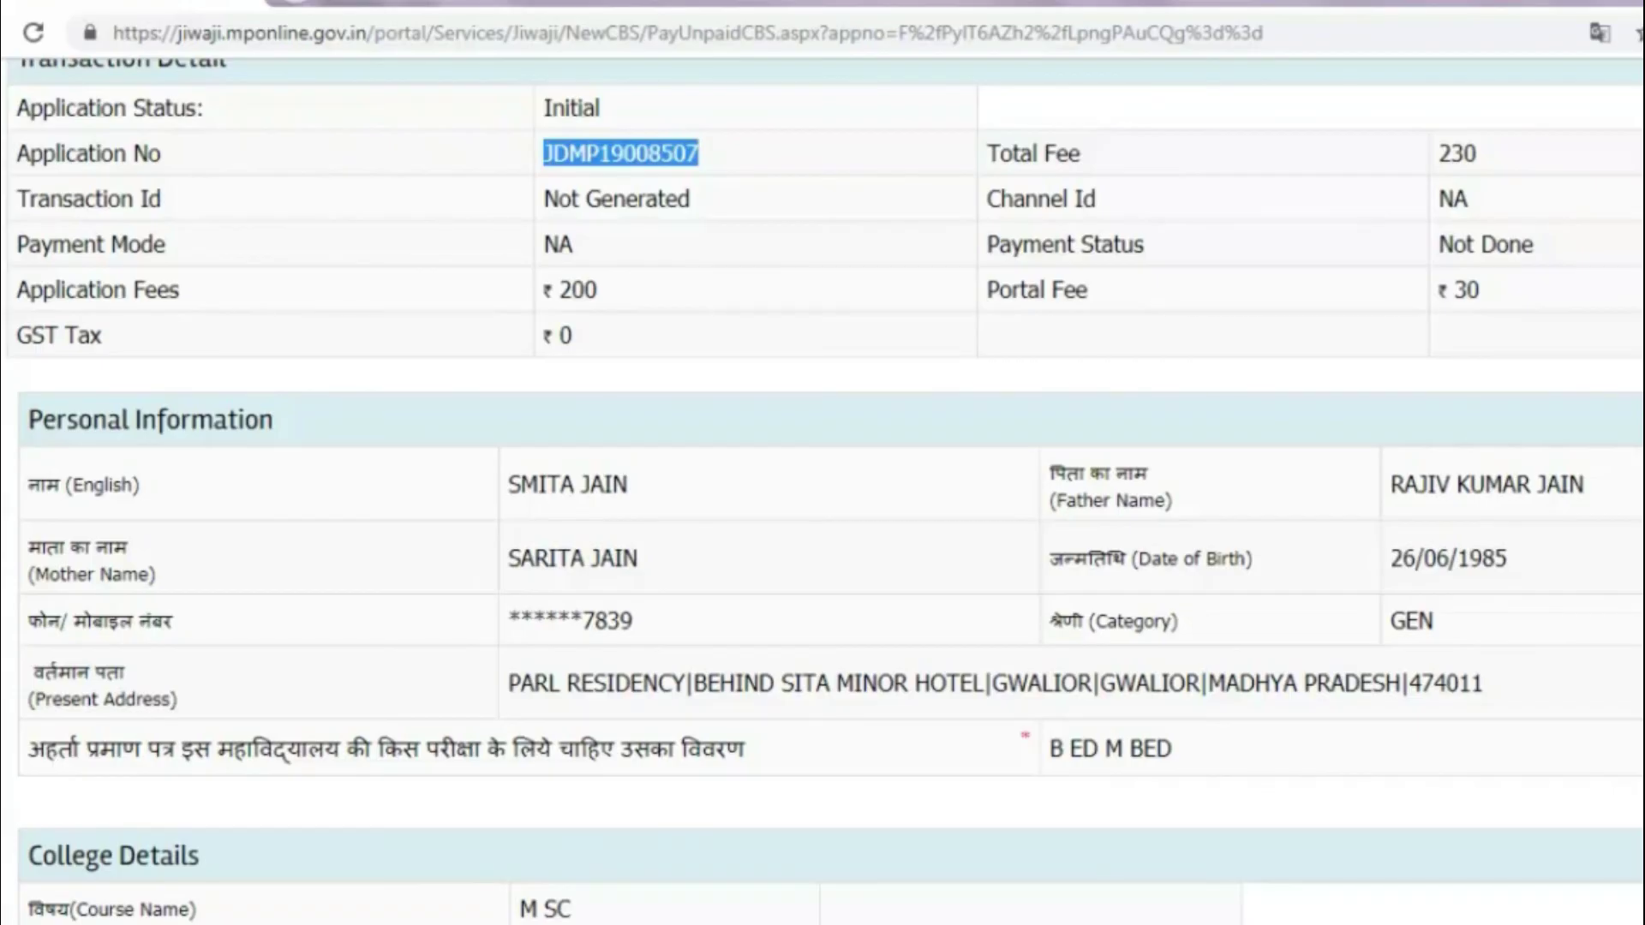
pyautogui.scroll(-2, 942, 899)
pyautogui.scroll(-3, 984, 881)
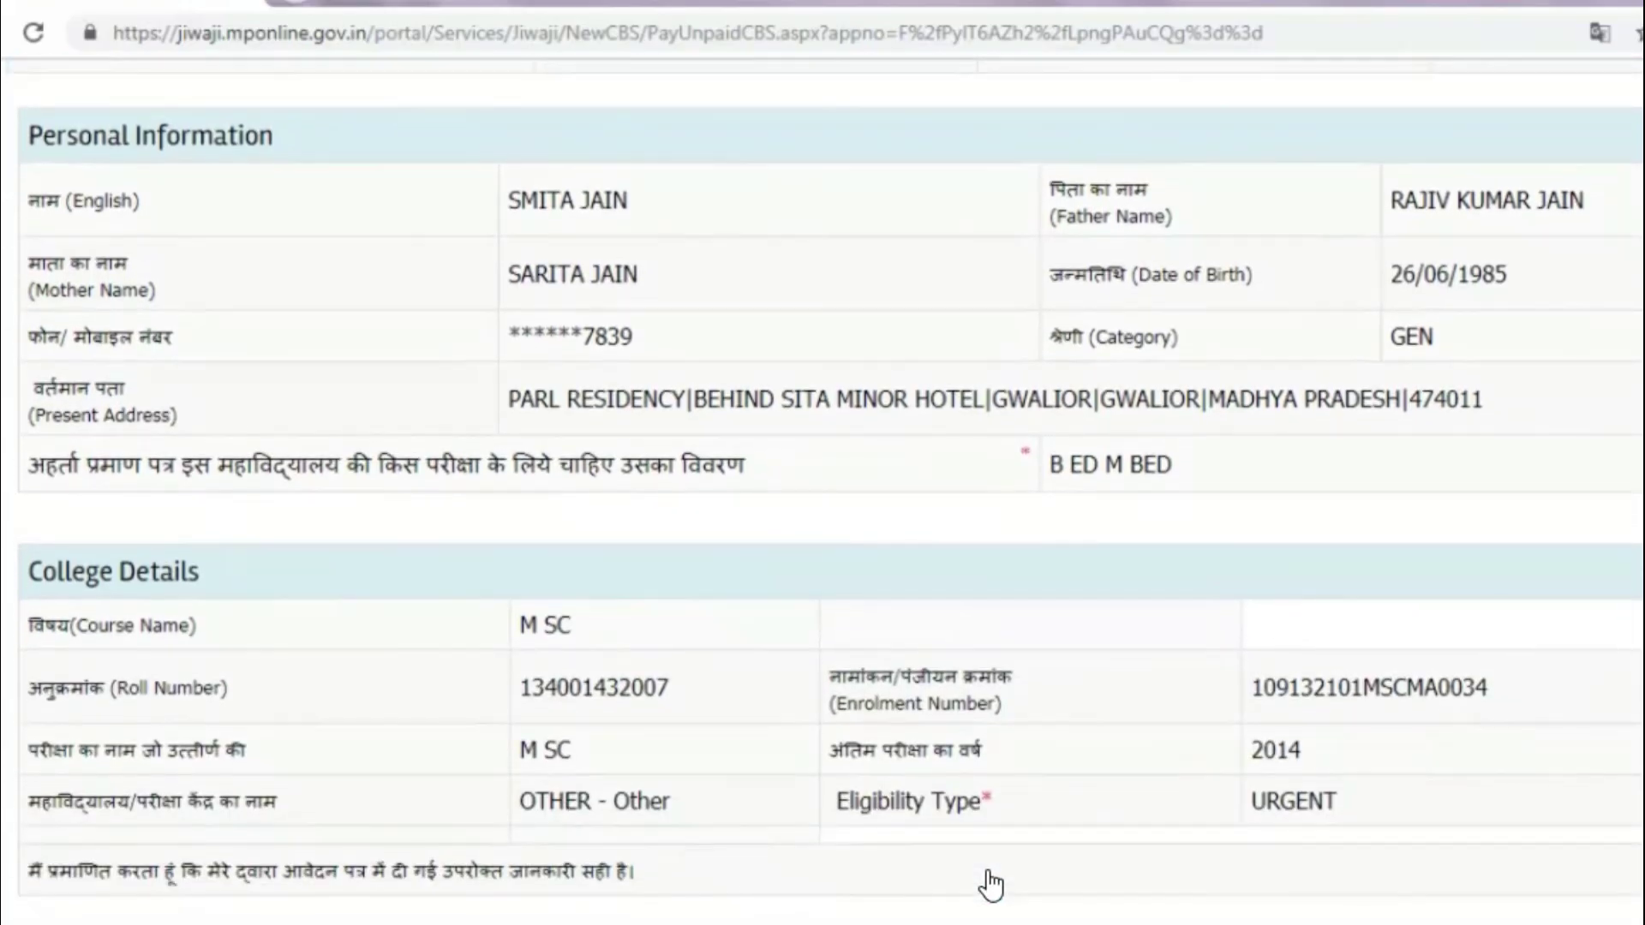
pyautogui.scroll(-1, 991, 885)
pyautogui.scroll(-1, 825, 491)
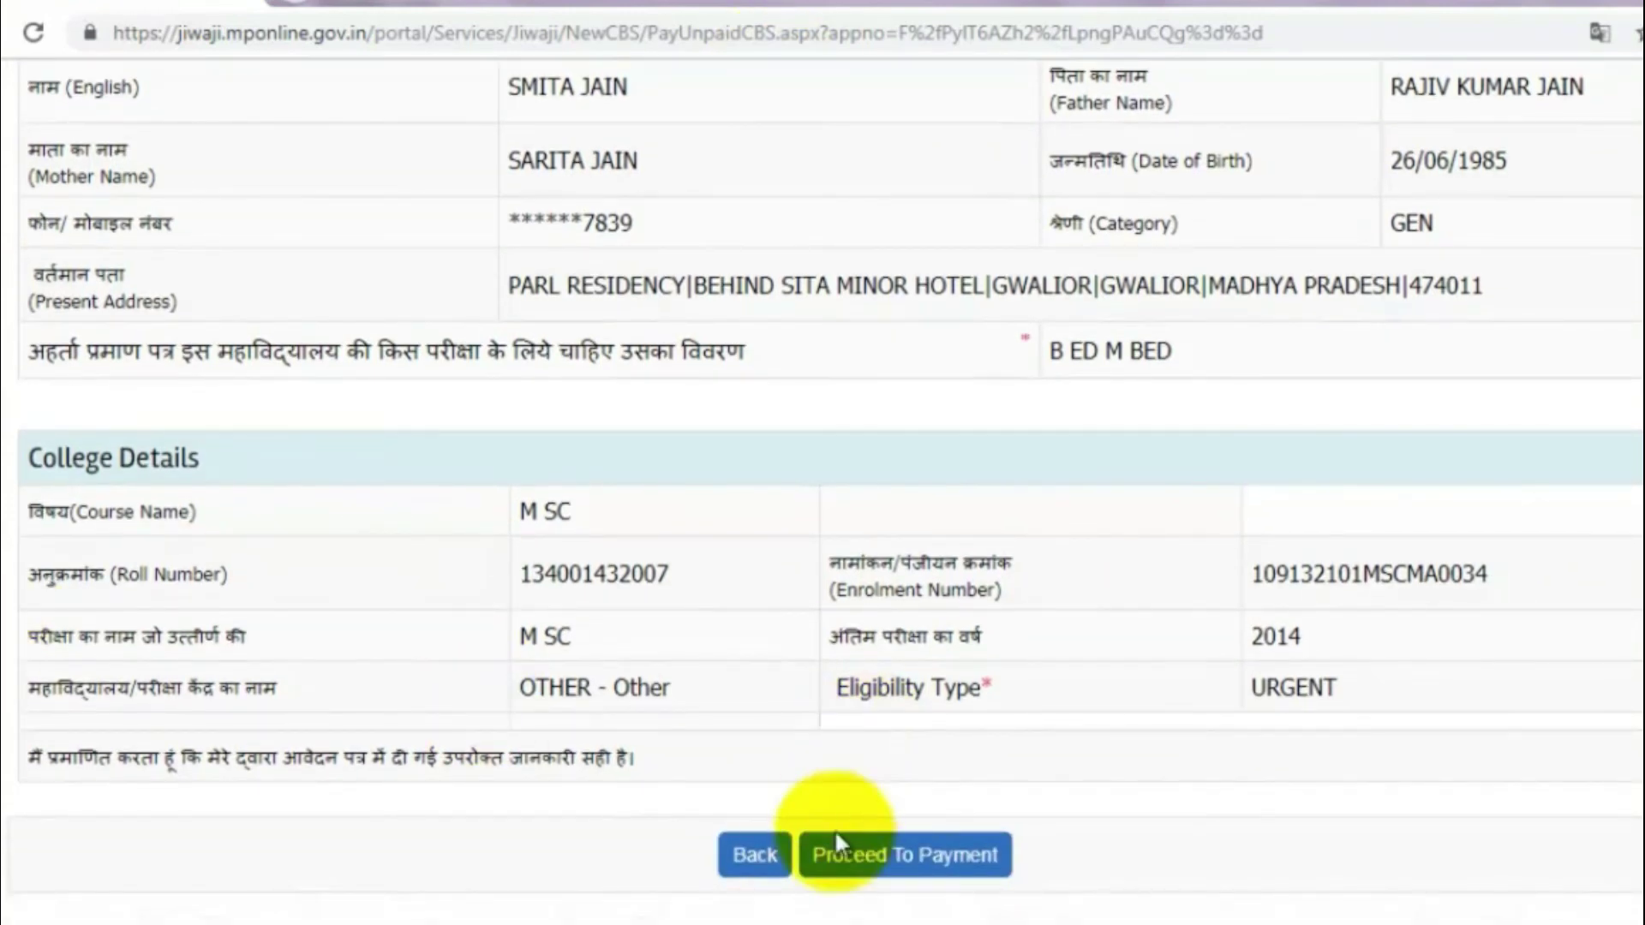
# Step: Proceed to payment and confirm the Rs.230 fee with the re-entered account password
pyautogui.click(900, 855)
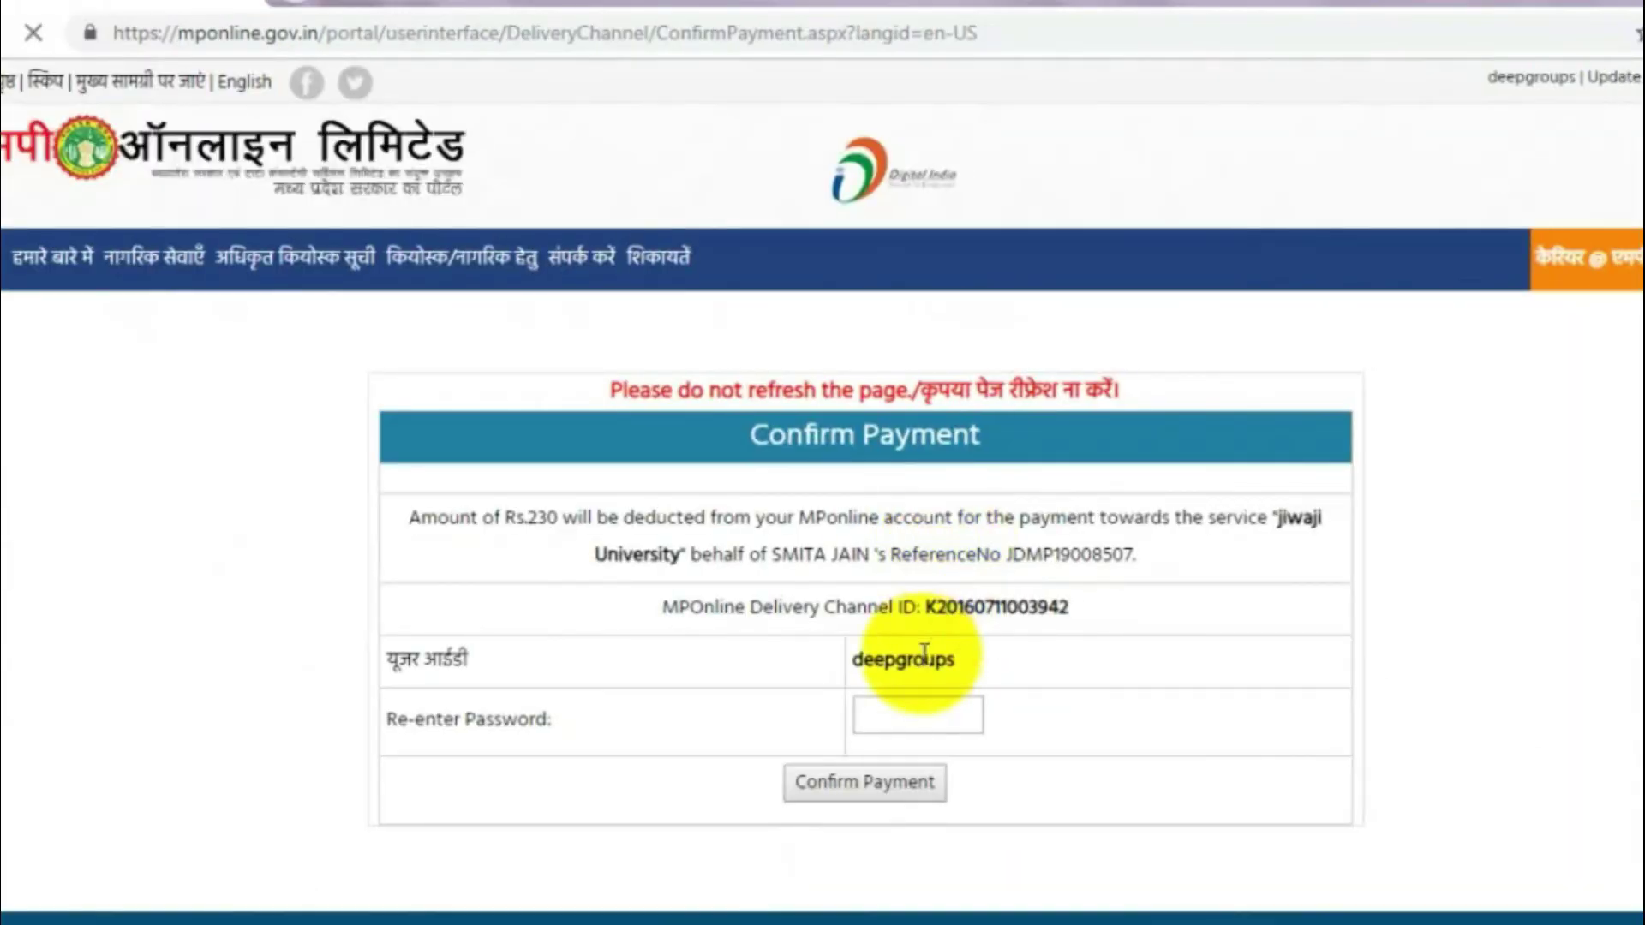
pyautogui.click(904, 703)
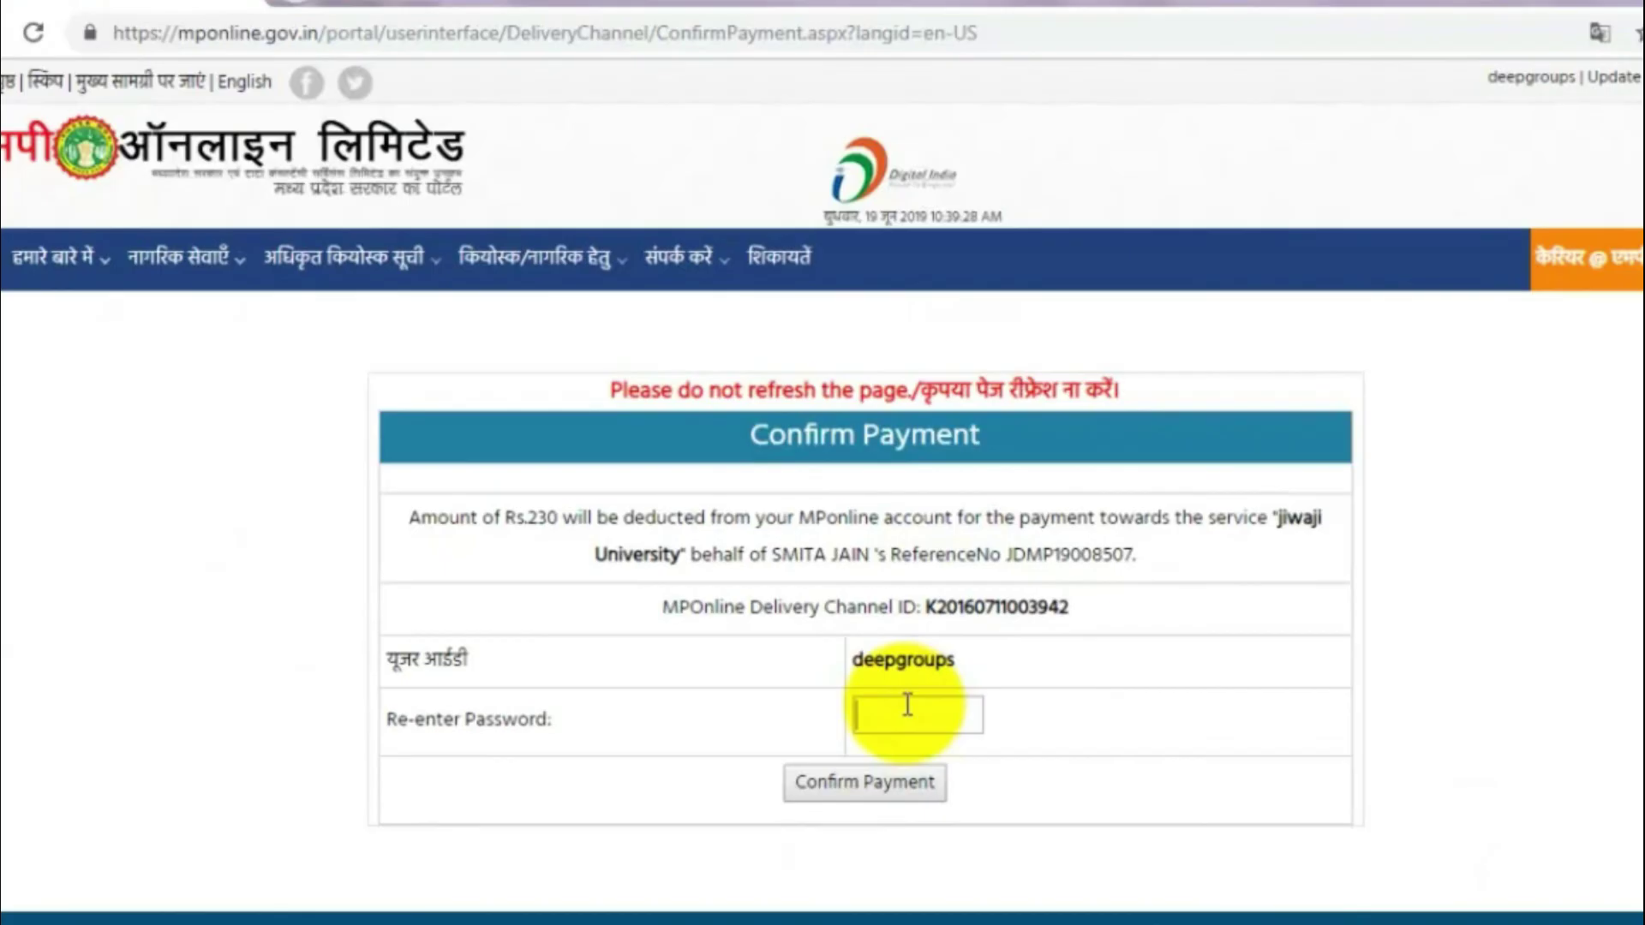
pyautogui.write('••••••••••')
pyautogui.click(895, 793)
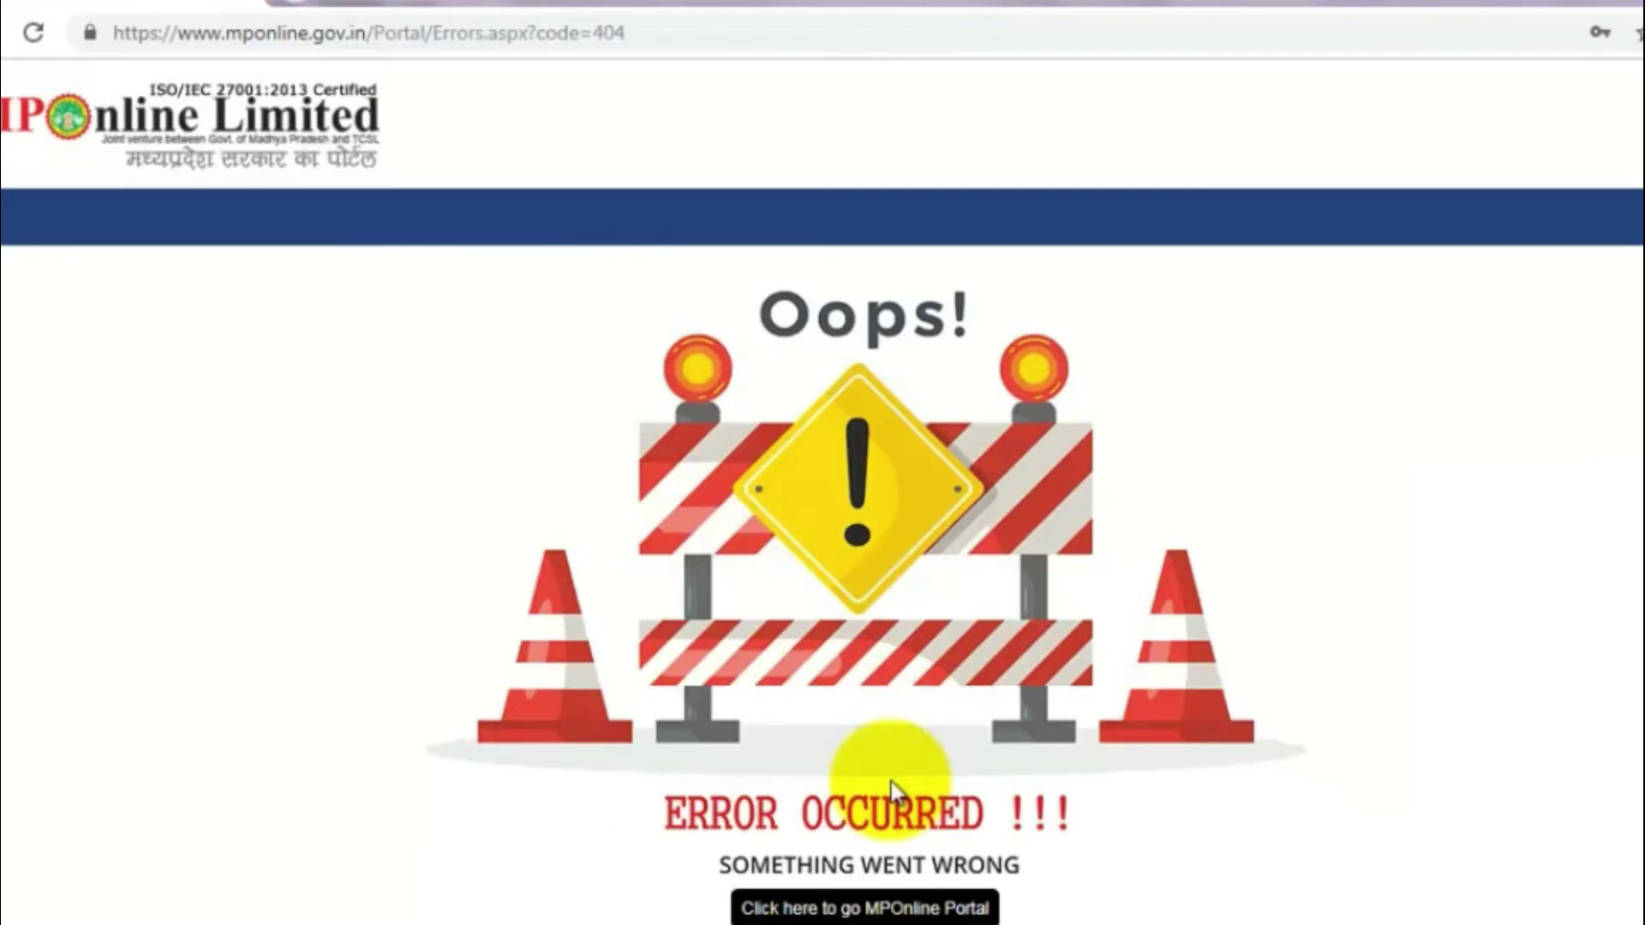
# Step: Go to jiwaji.mponline.gov.in and open the Counter Base Pay-Unpaid/Receipt form
pyautogui.click(1123, 30)
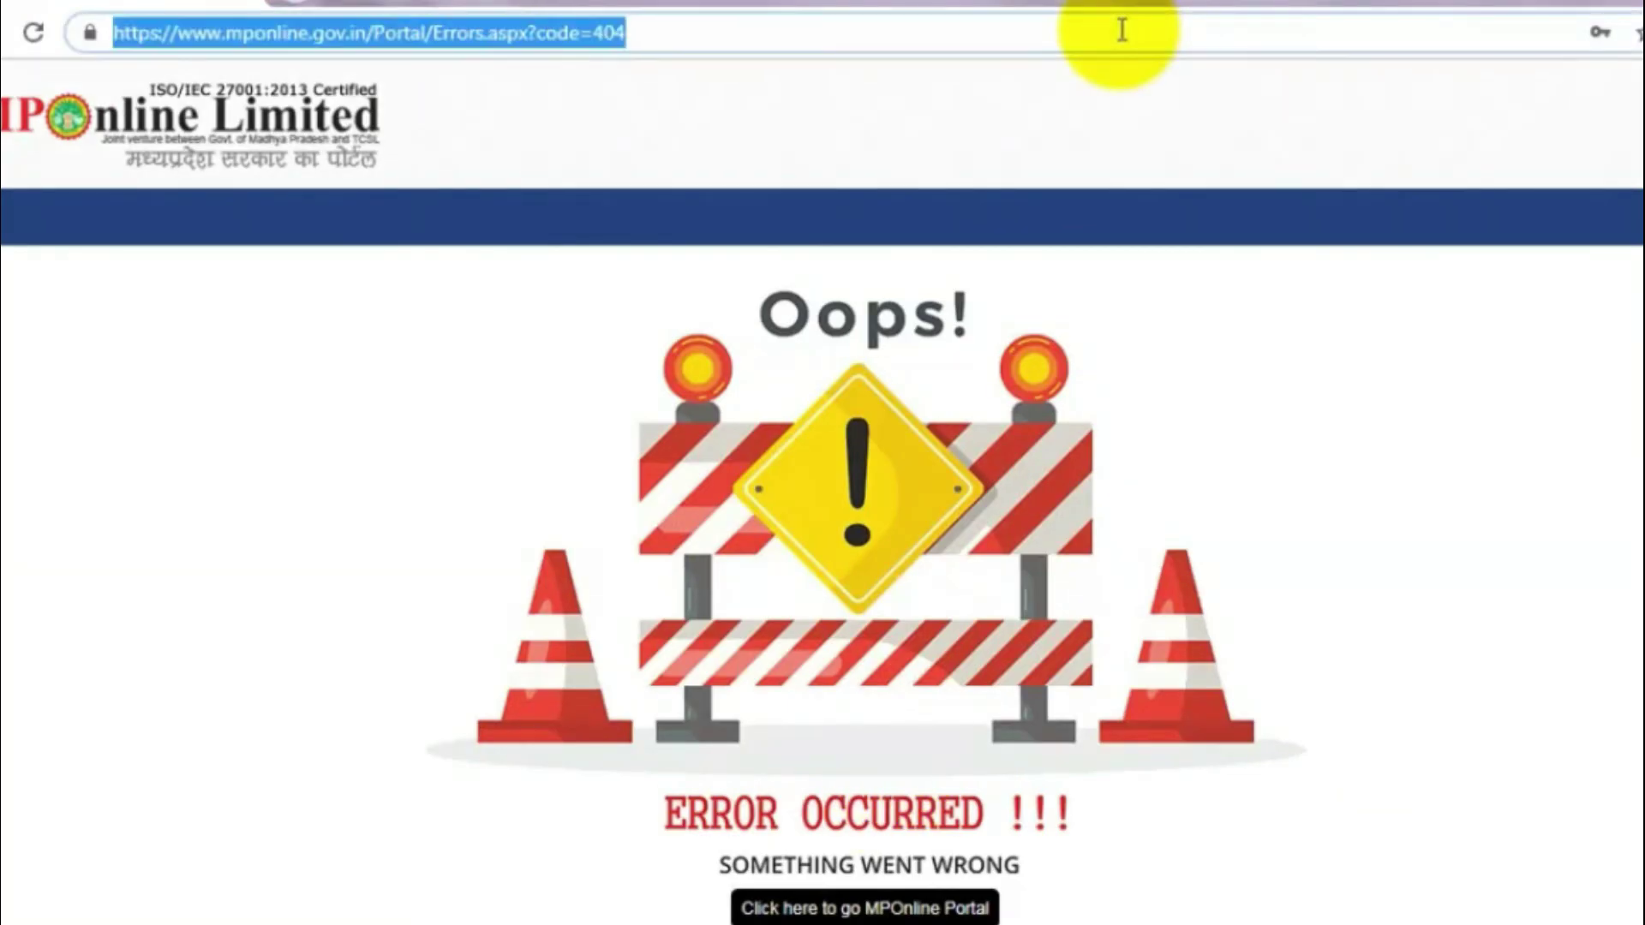
pyautogui.write('jiwaji.mponline.gov.in')
pyautogui.press('Return')
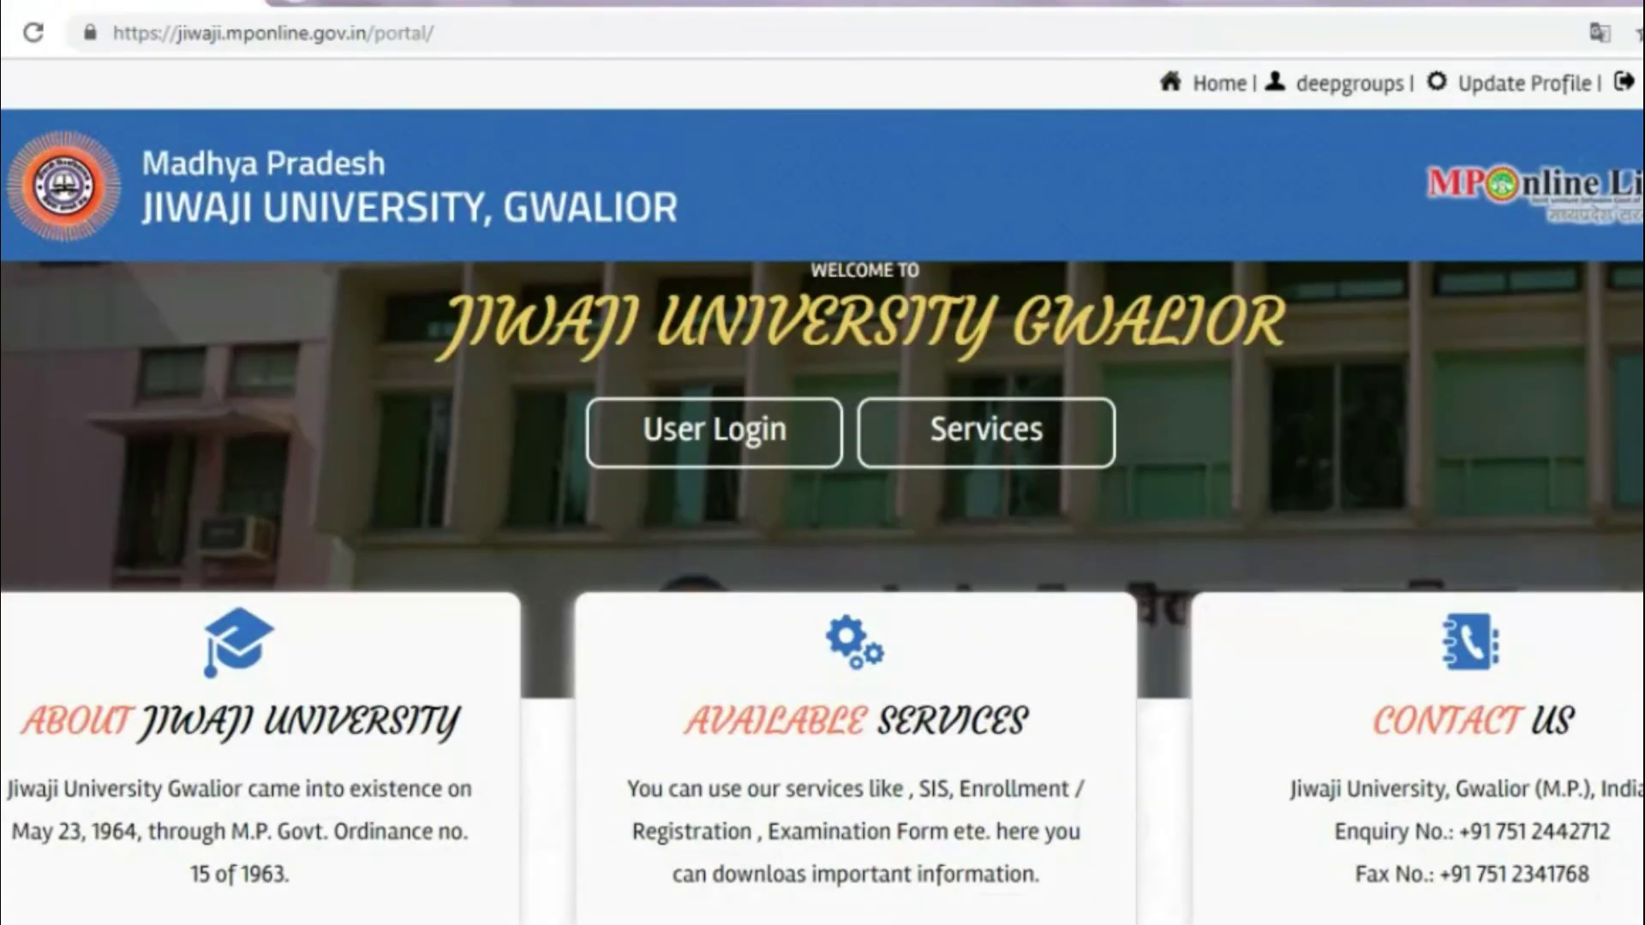
pyautogui.scroll(-10, 822, 489)
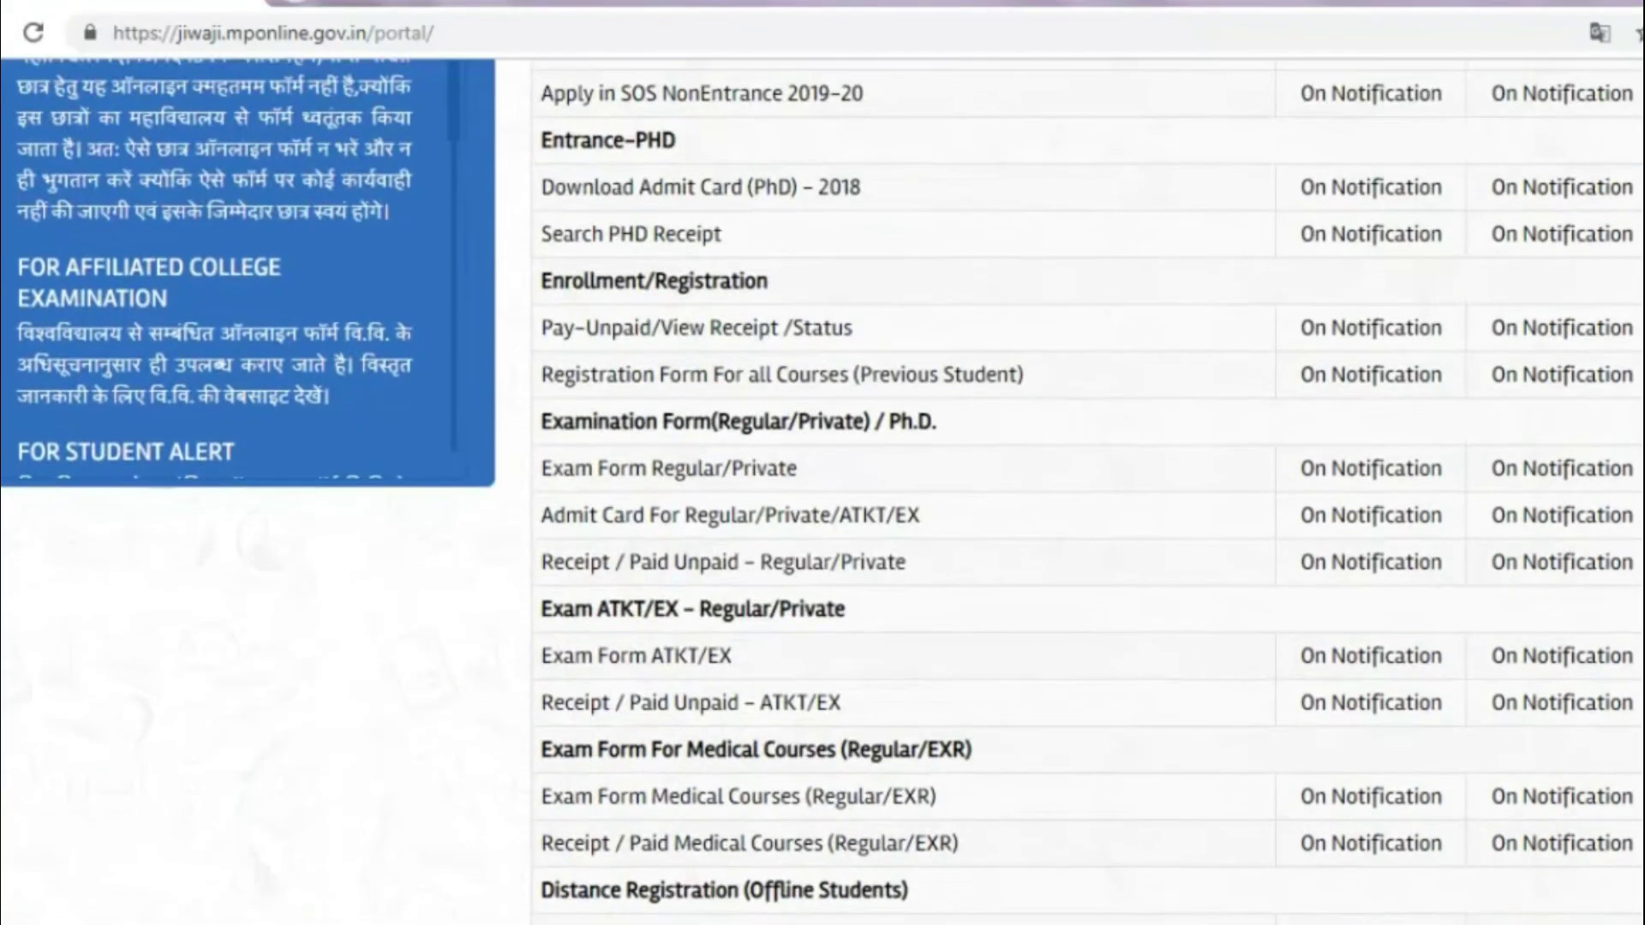
pyautogui.scroll(-10, 823, 488)
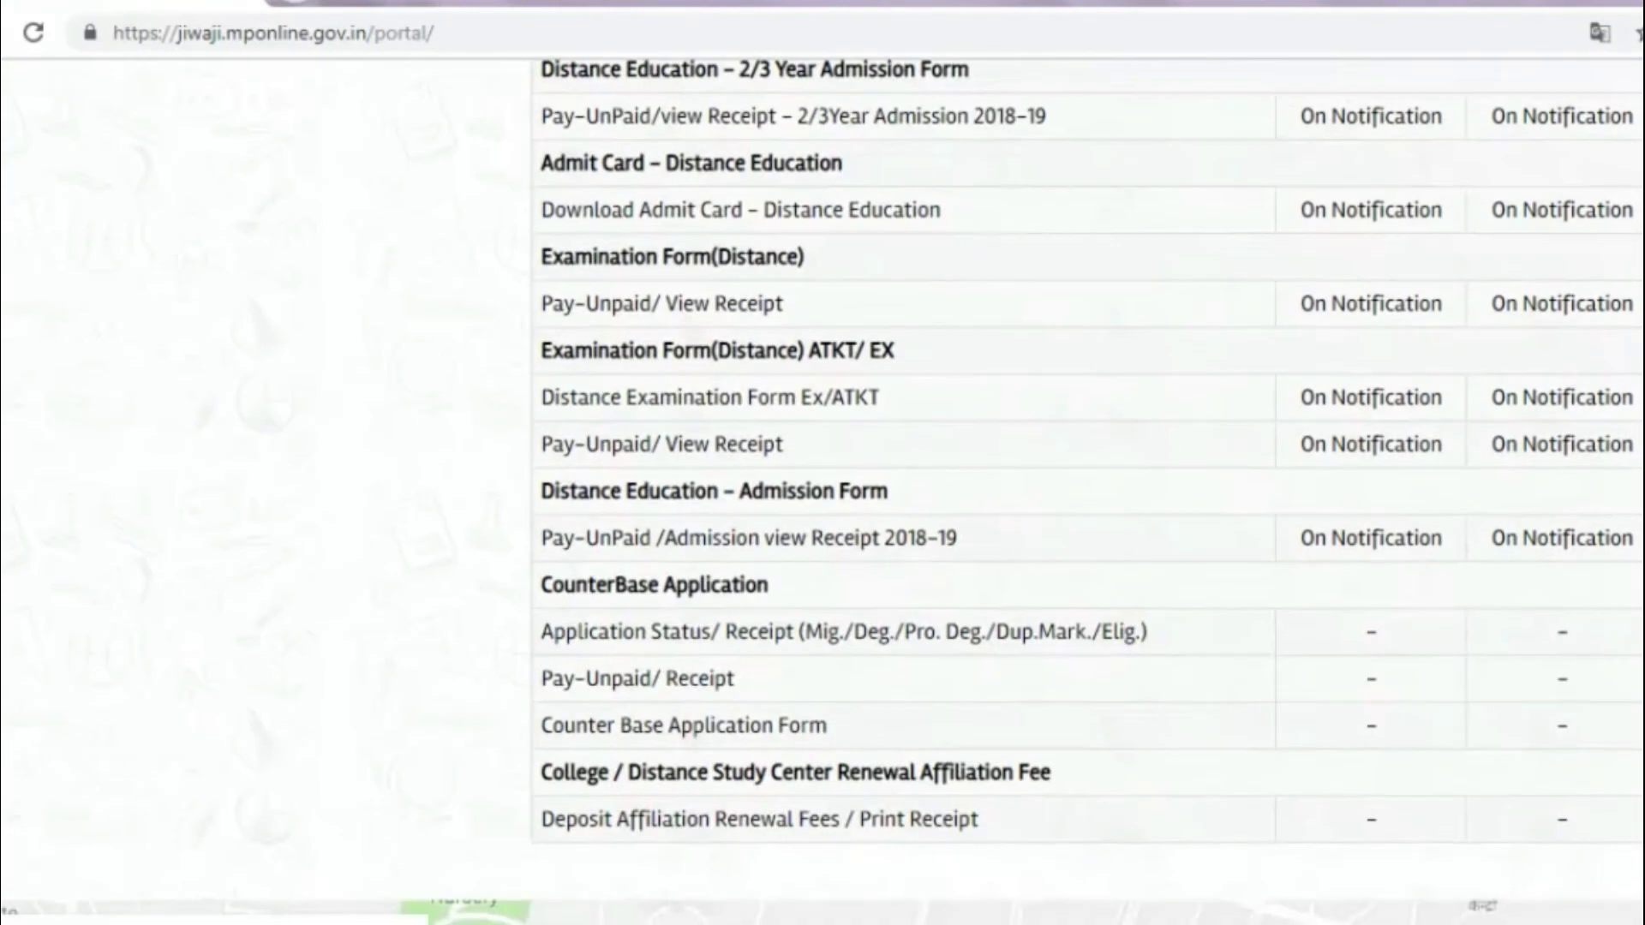
pyautogui.click(1640, 677)
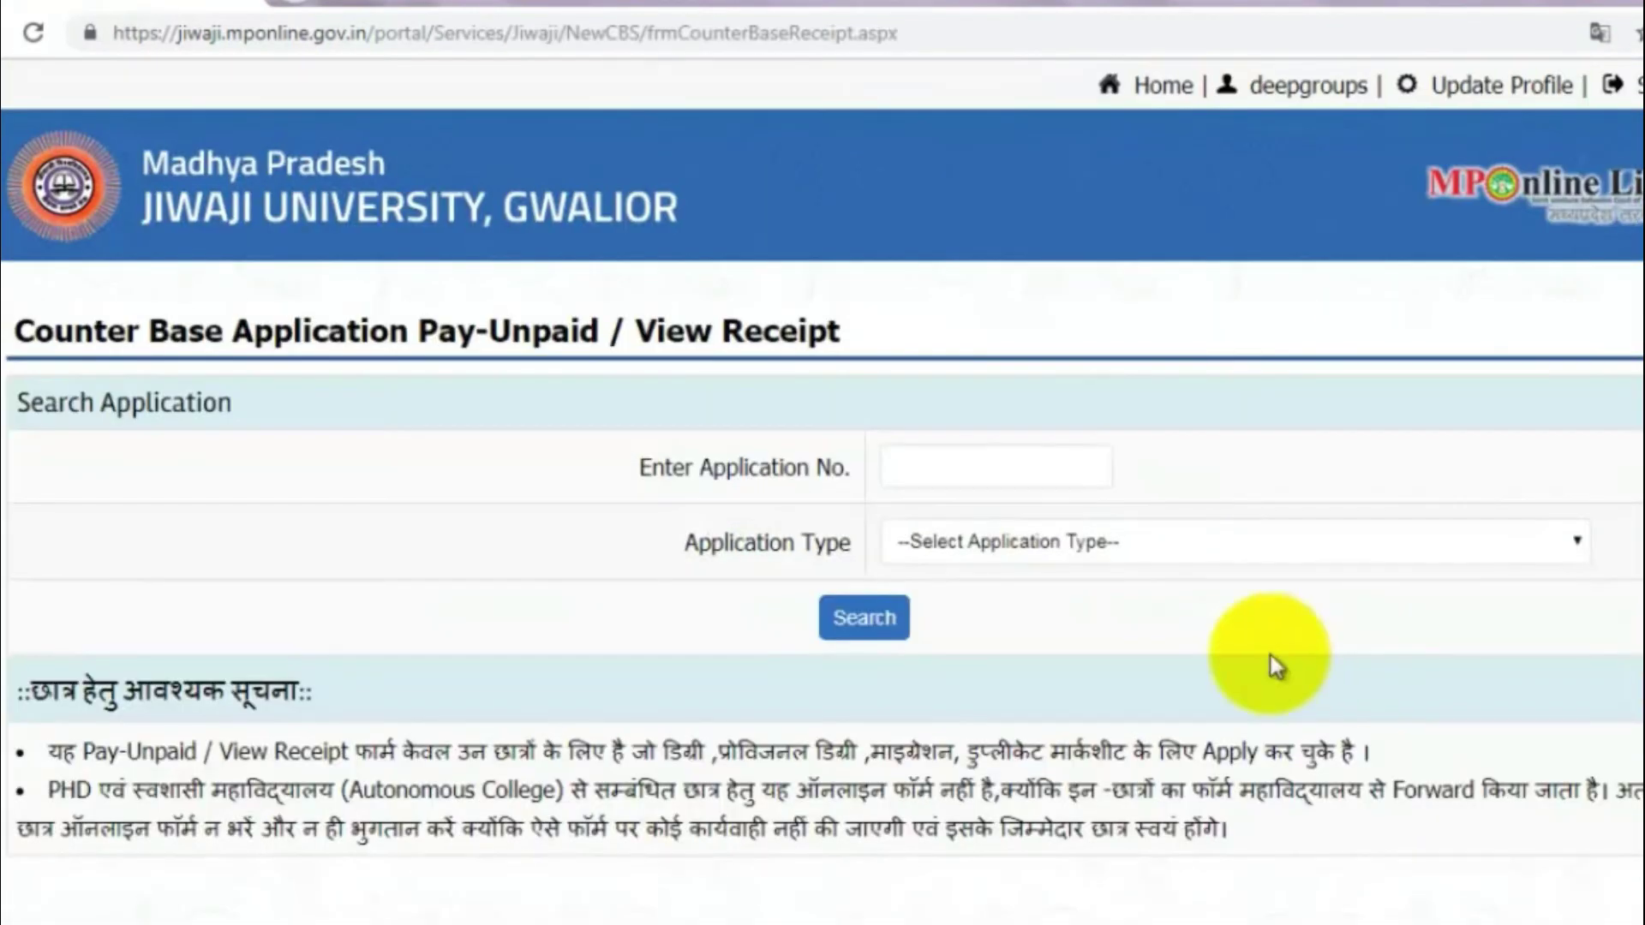
# Step: Paste the application number and select Eligibility Certificate as the application type
pyautogui.click(1080, 462)
pyautogui.hotkey('ctrl', 'v')
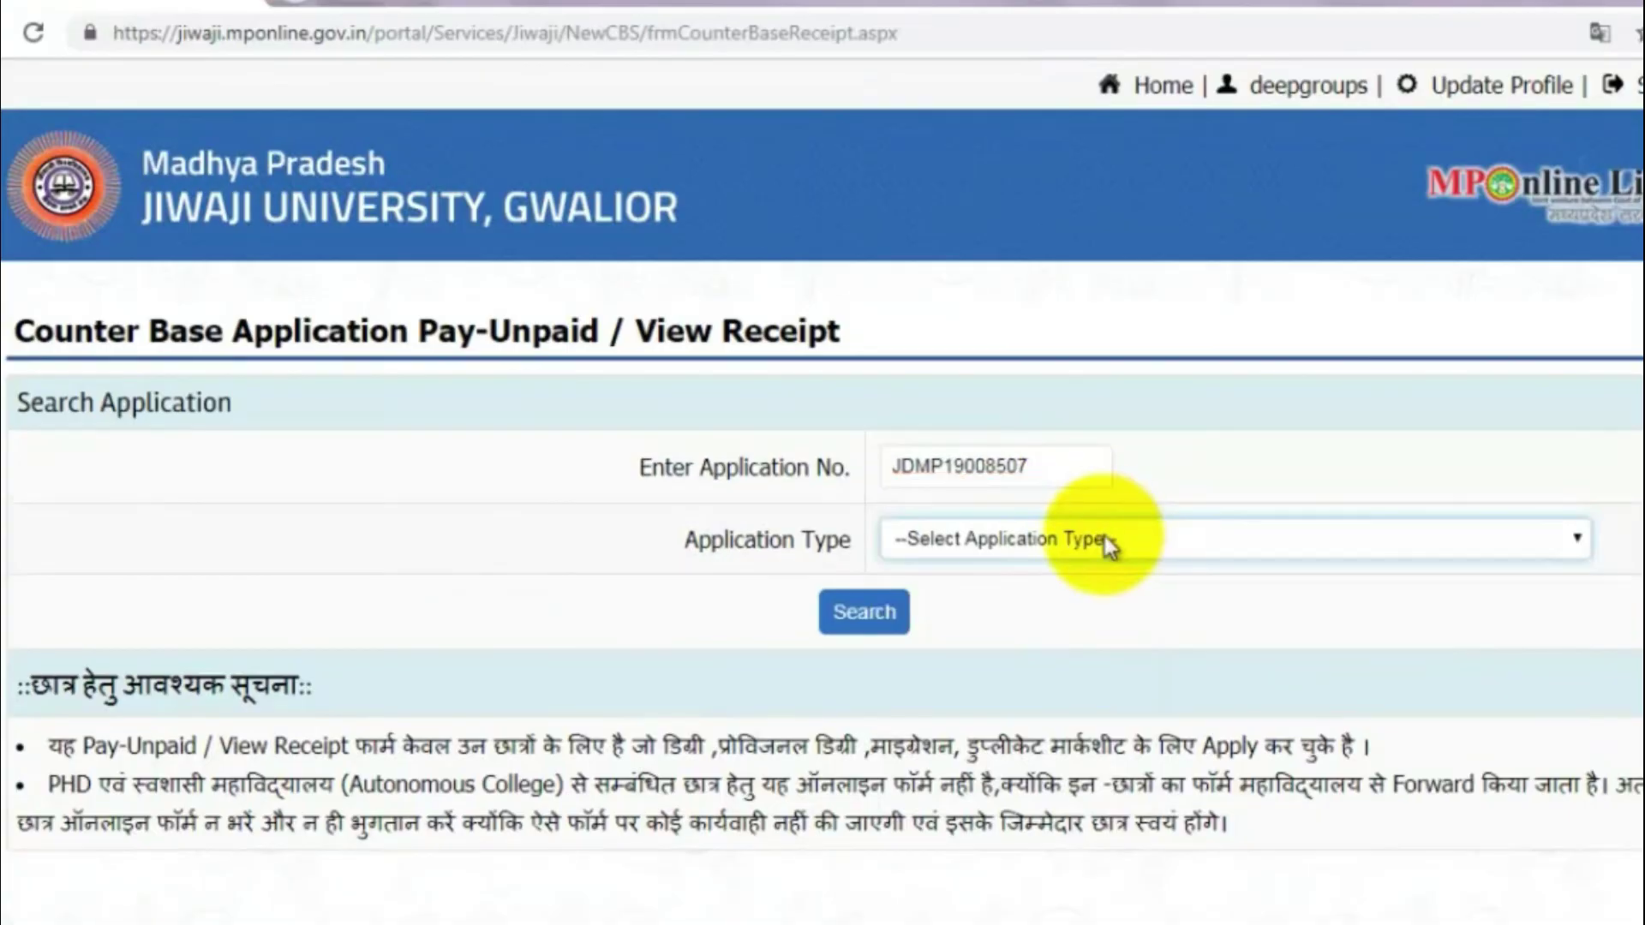
pyautogui.click(1105, 539)
pyautogui.press('Down')
pyautogui.press('Down')
pyautogui.press('Down')
pyautogui.press('Down')
pyautogui.press('Down')
pyautogui.press('Down')
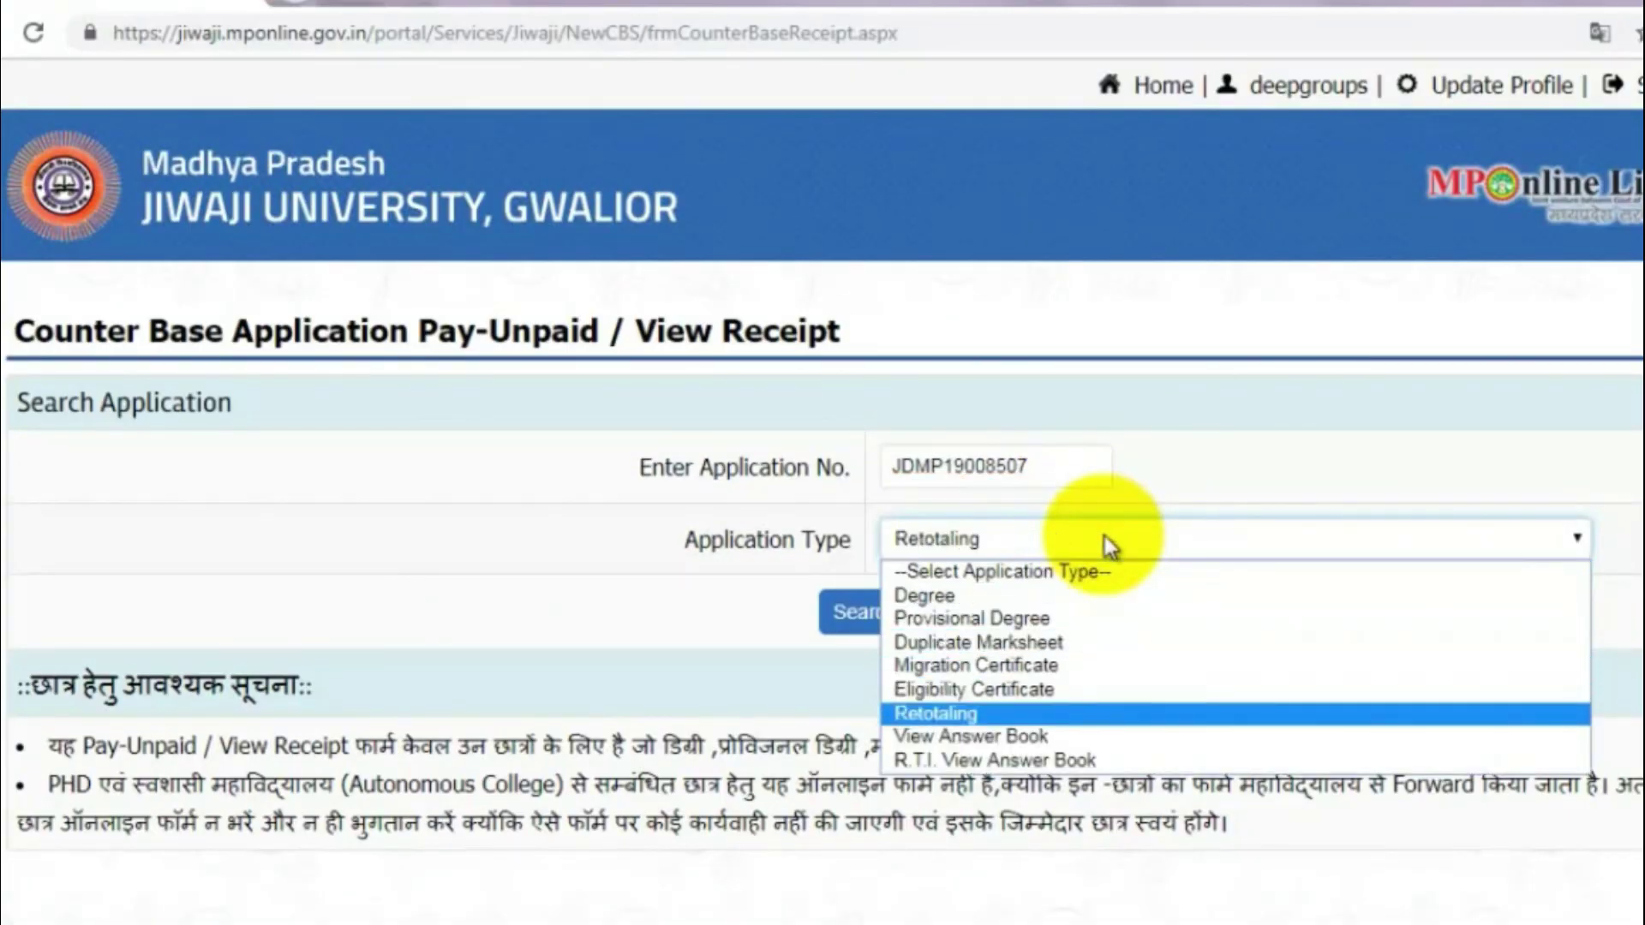
pyautogui.press('Up')
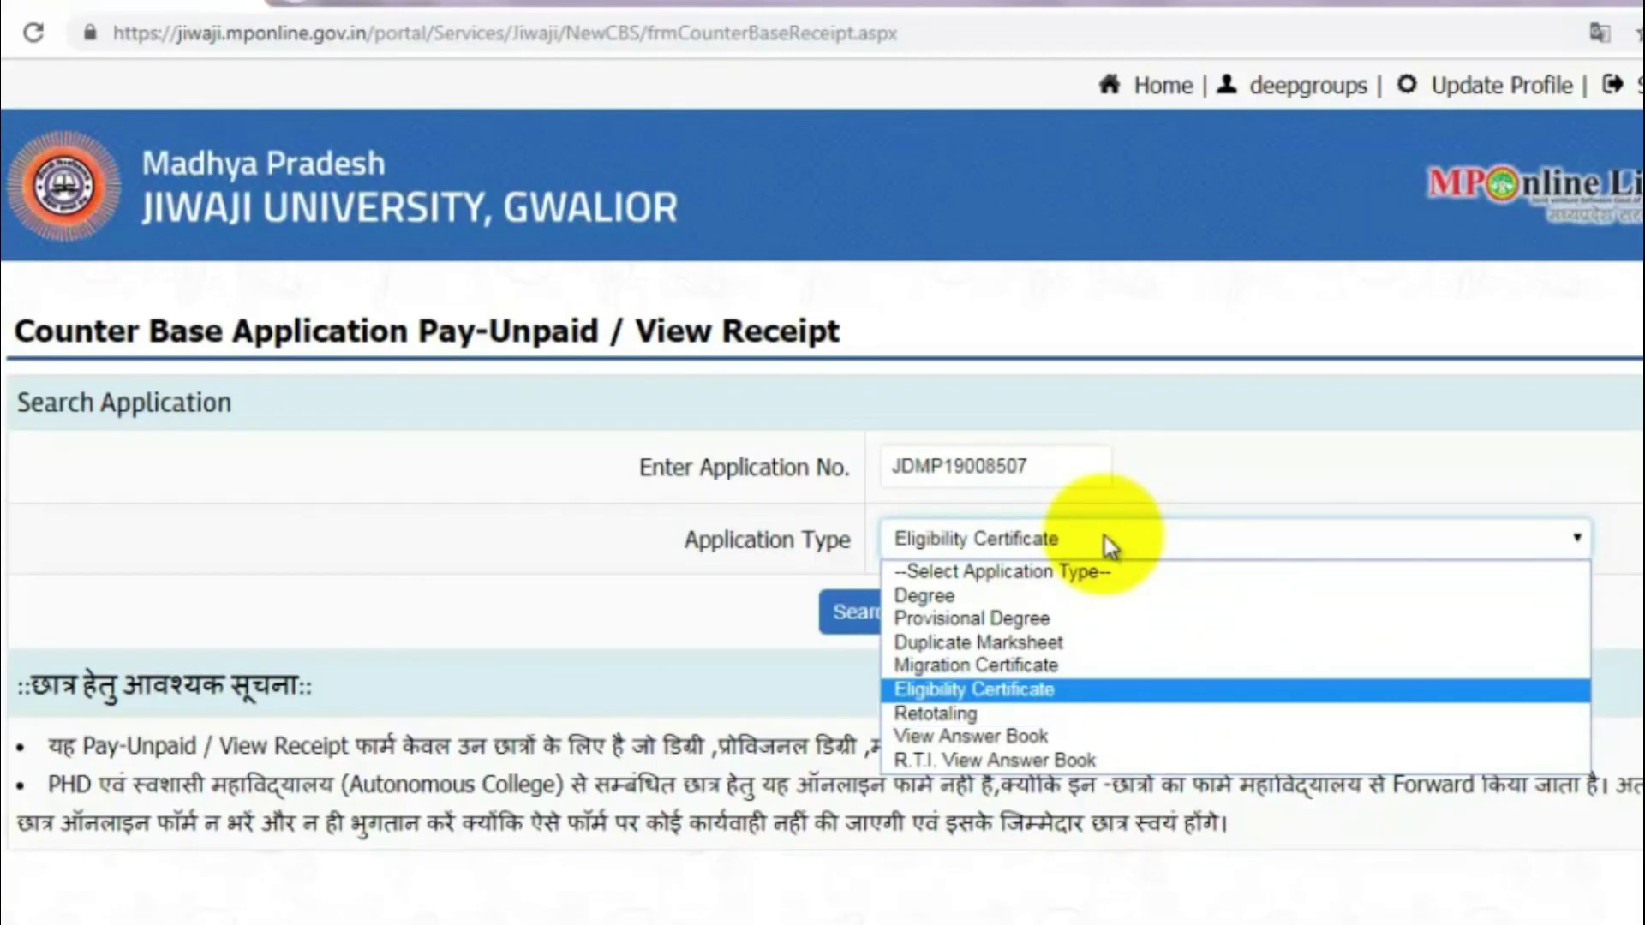
pyautogui.press('Return')
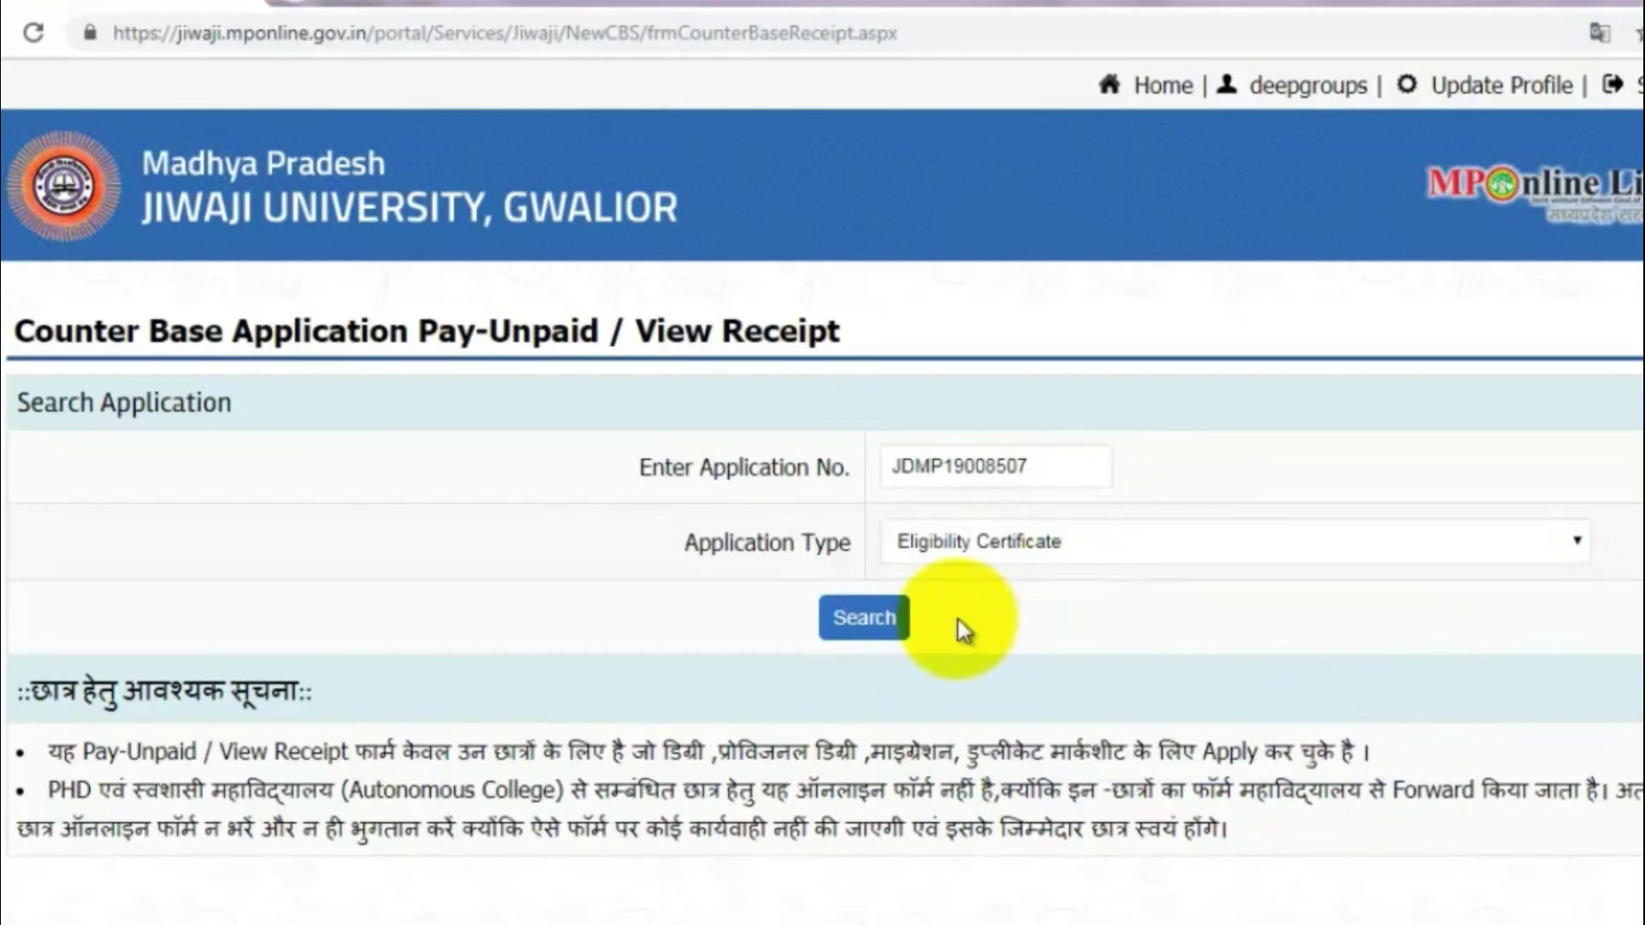
# Step: Search the paid application by its number and open the fee 230 receipt's print preview
pyautogui.click(852, 632)
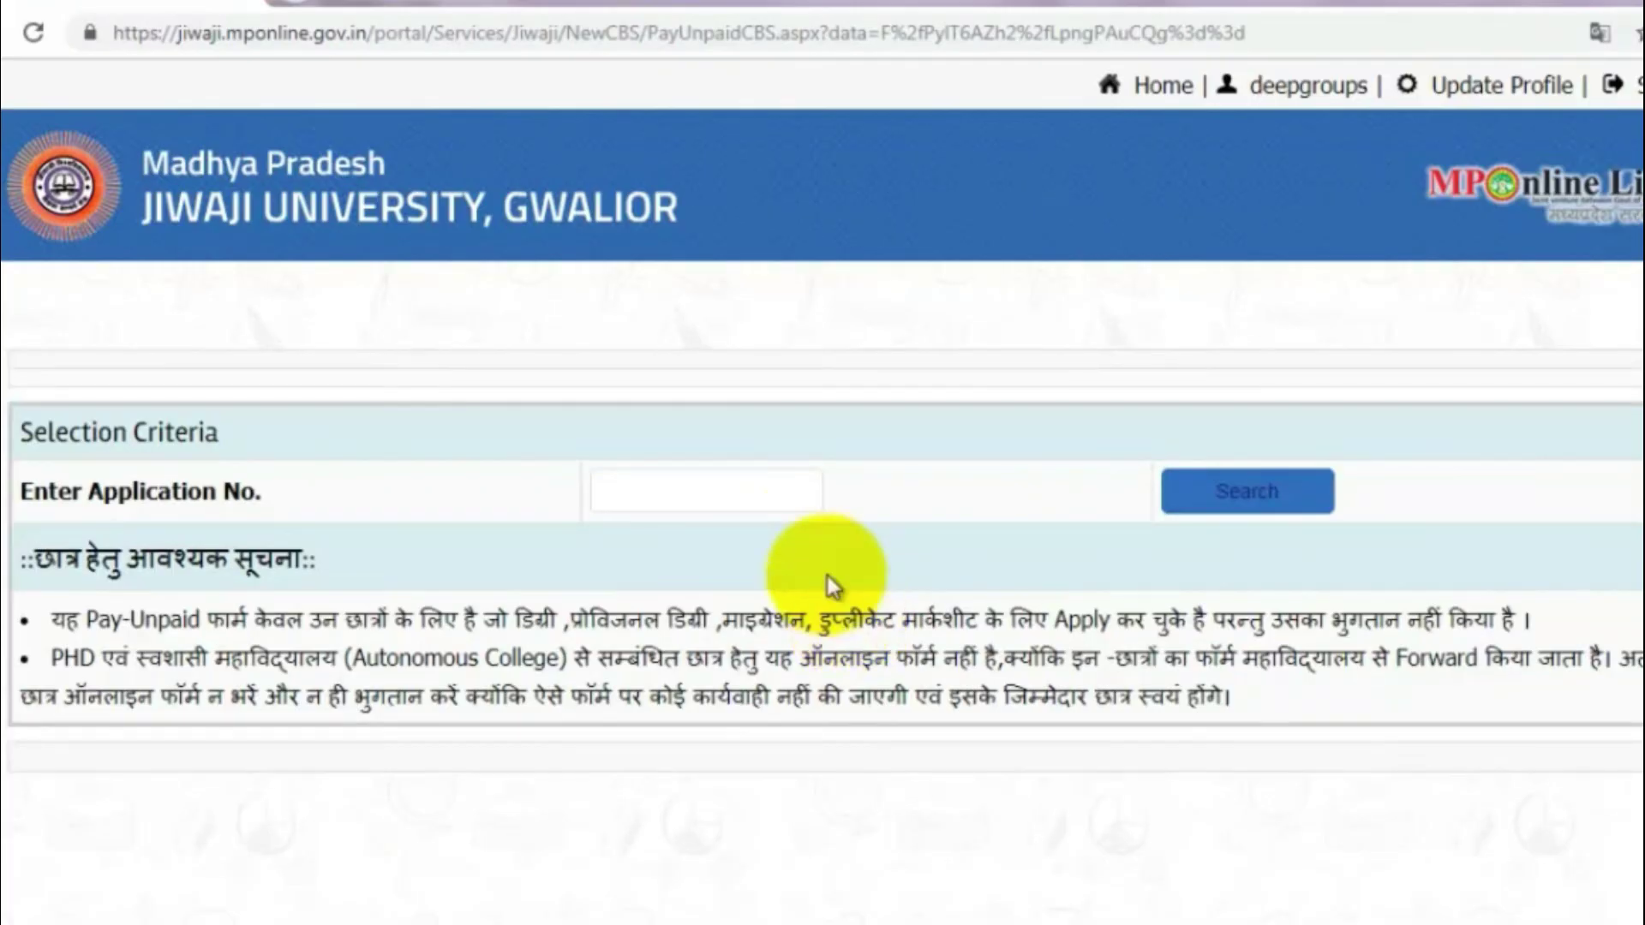
pyautogui.click(797, 495)
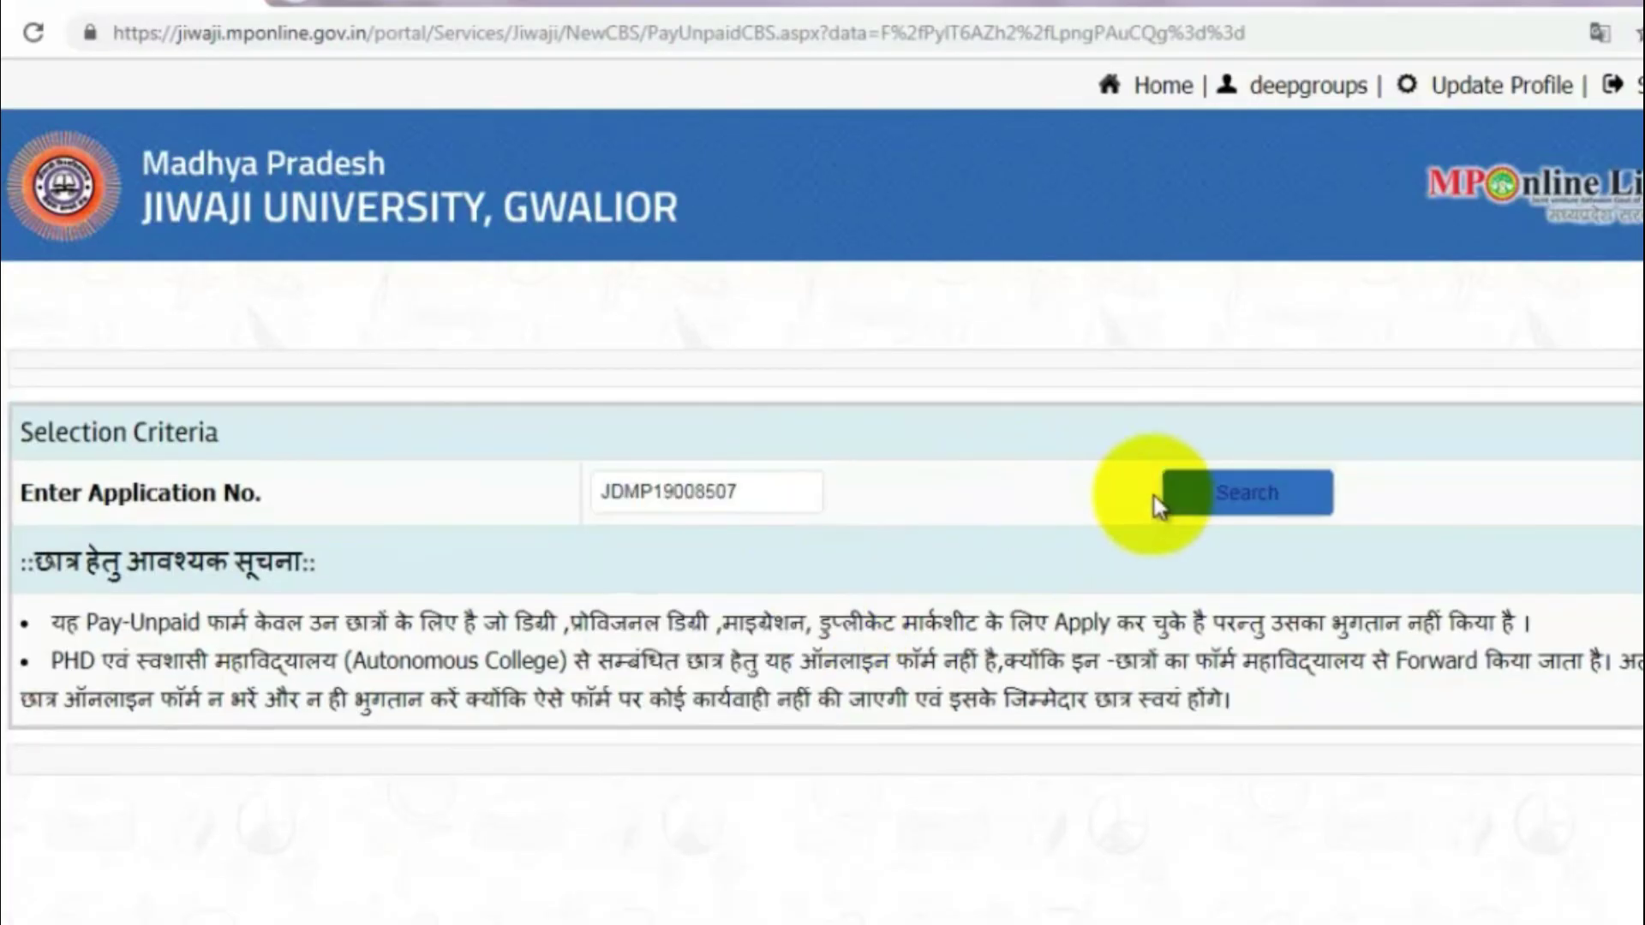
pyautogui.click(1195, 506)
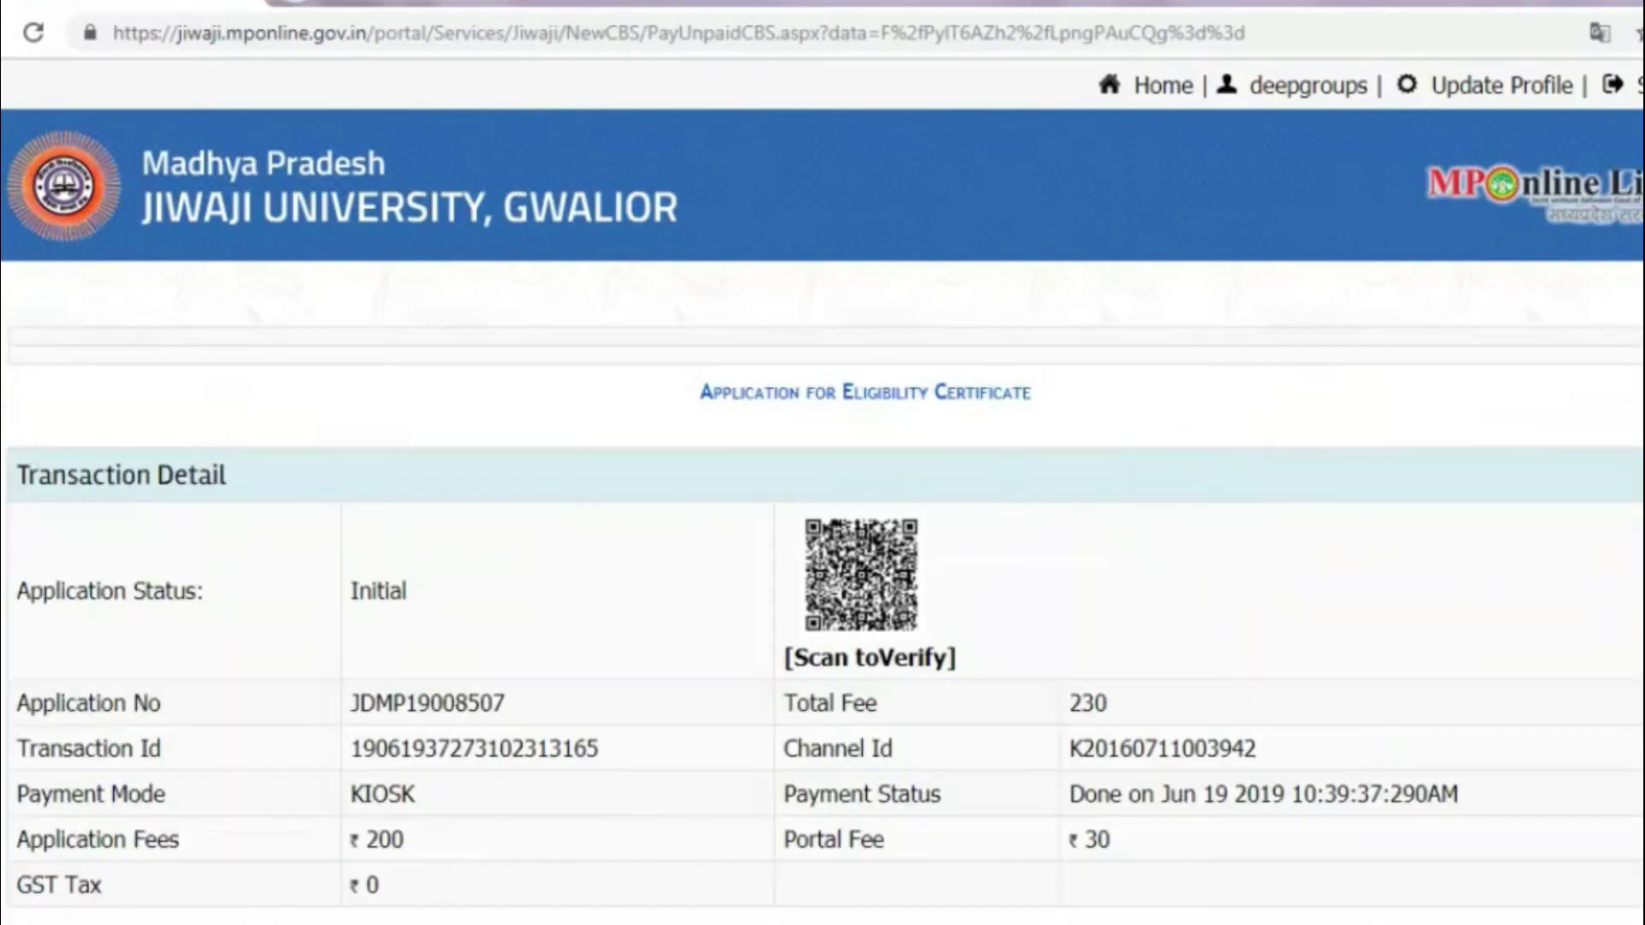
pyautogui.scroll(-10, 823, 514)
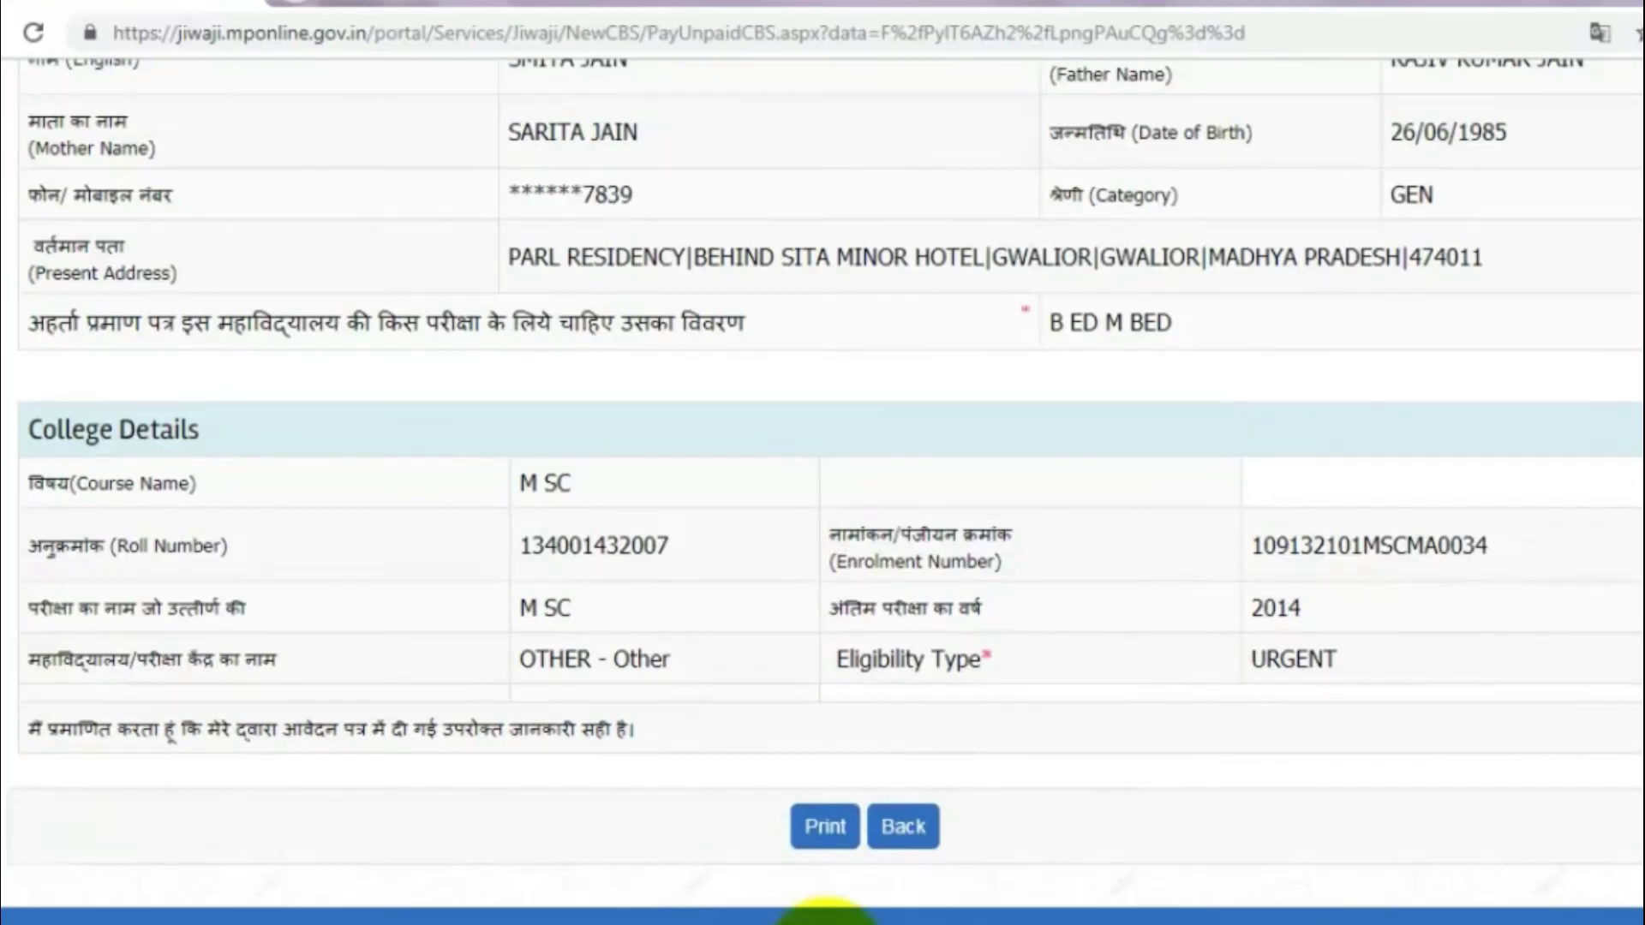
pyautogui.click(826, 827)
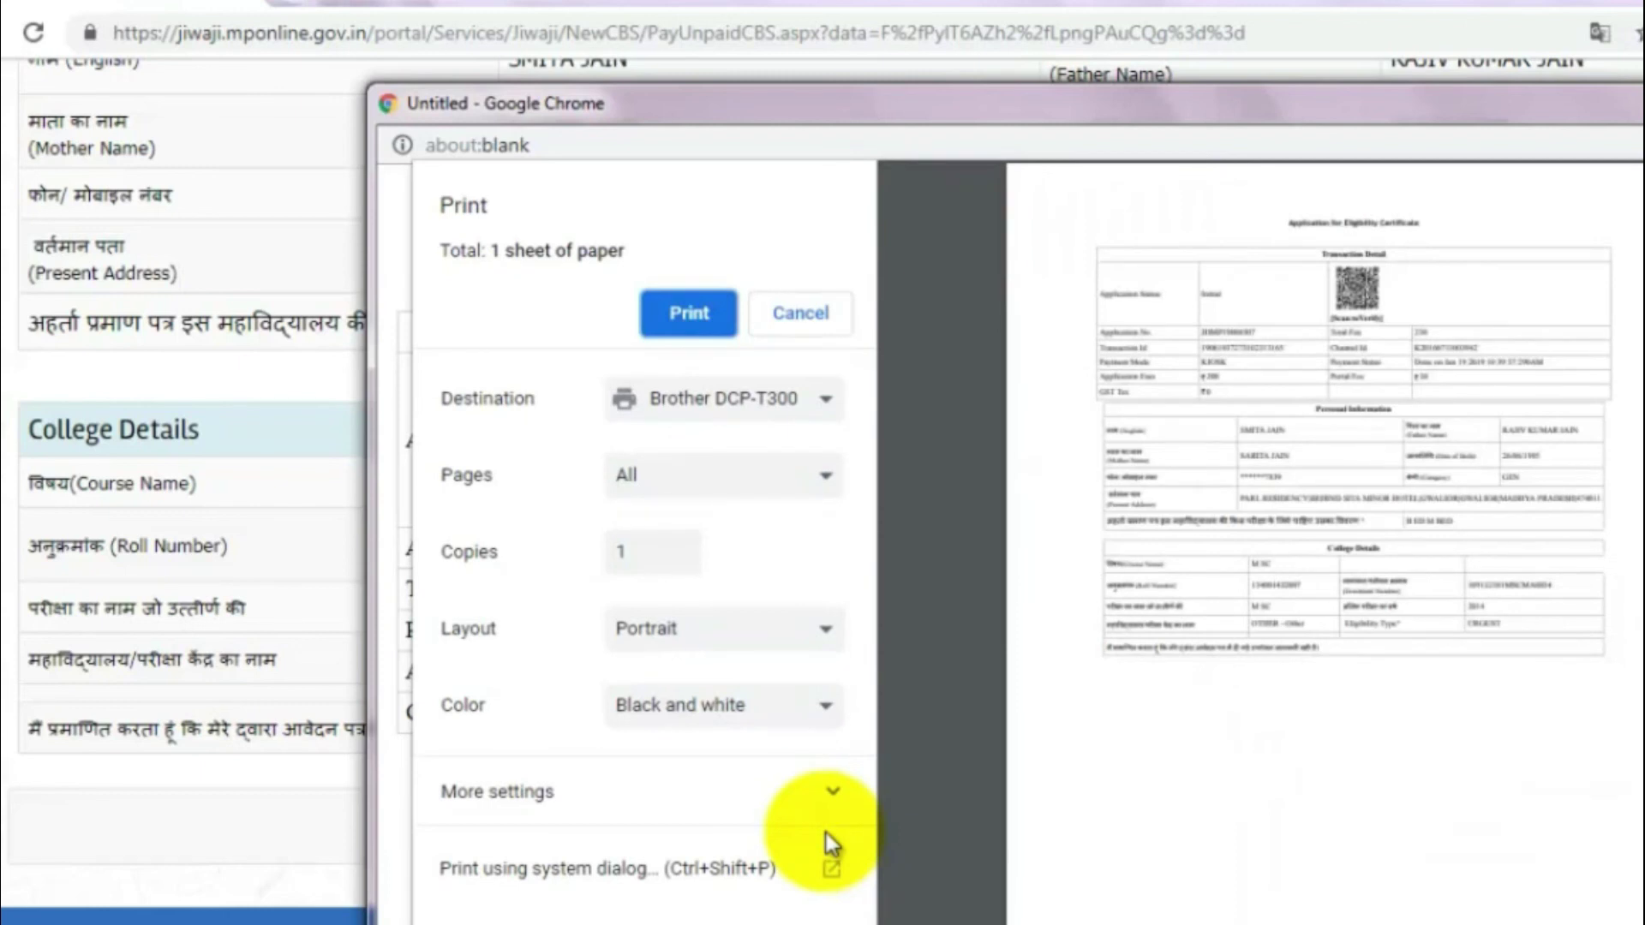
# Step: Under More settings in Chrome's print dialog, set a custom scale of 90
pyautogui.click(754, 801)
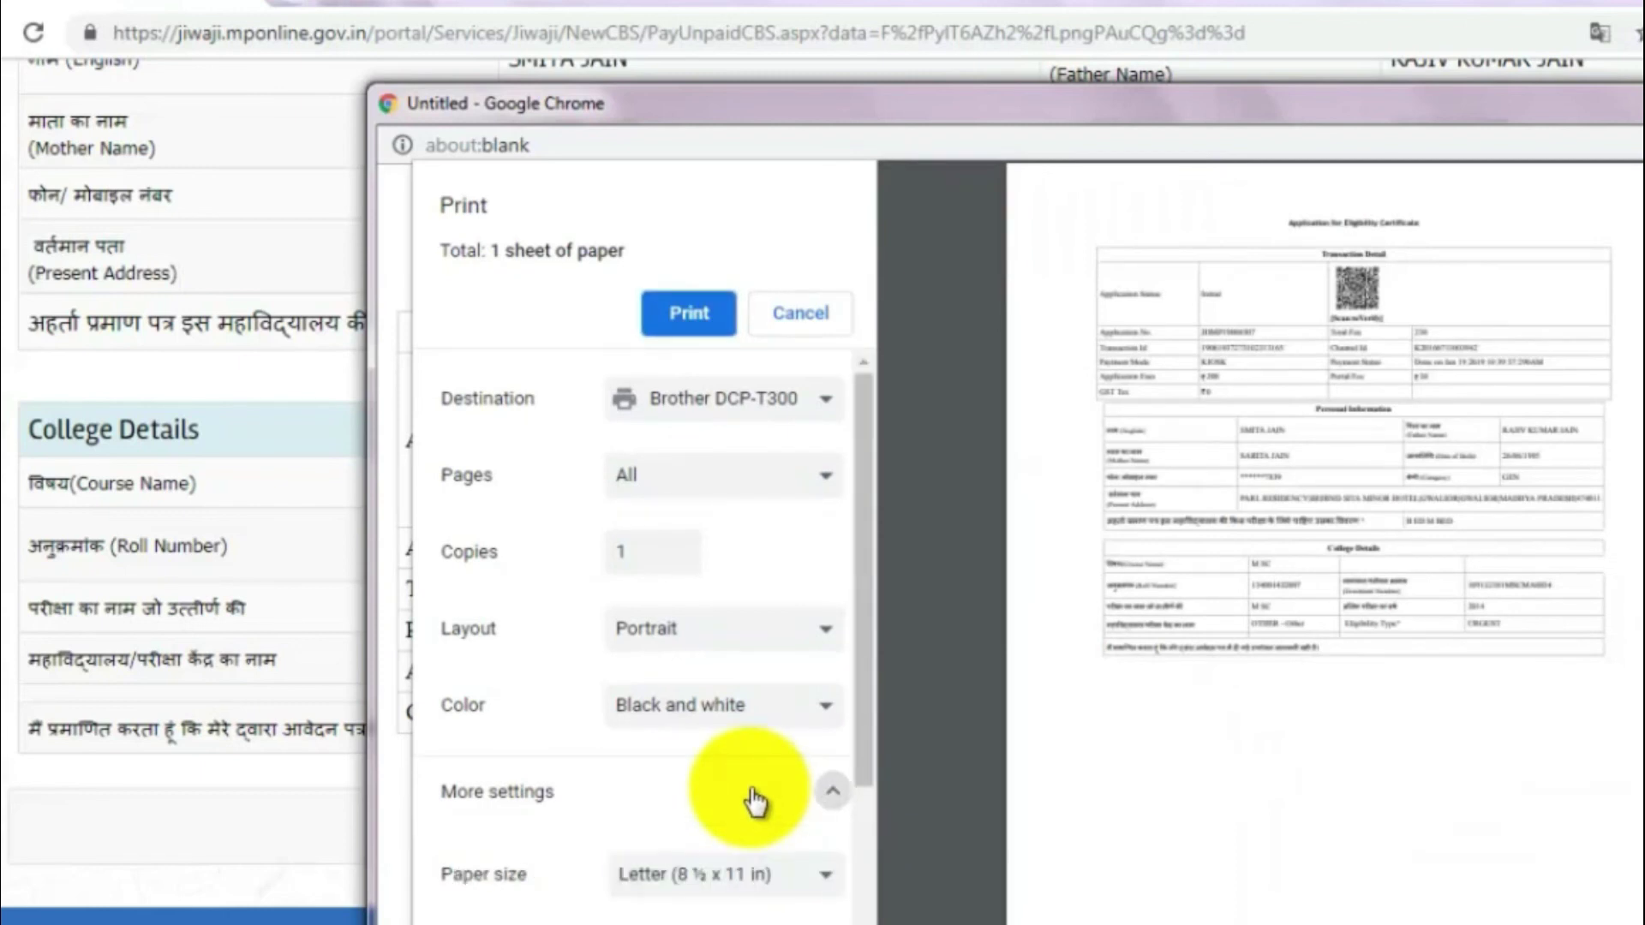
pyautogui.scroll(-5, 751, 793)
pyautogui.press('Tab')
pyautogui.write('100')
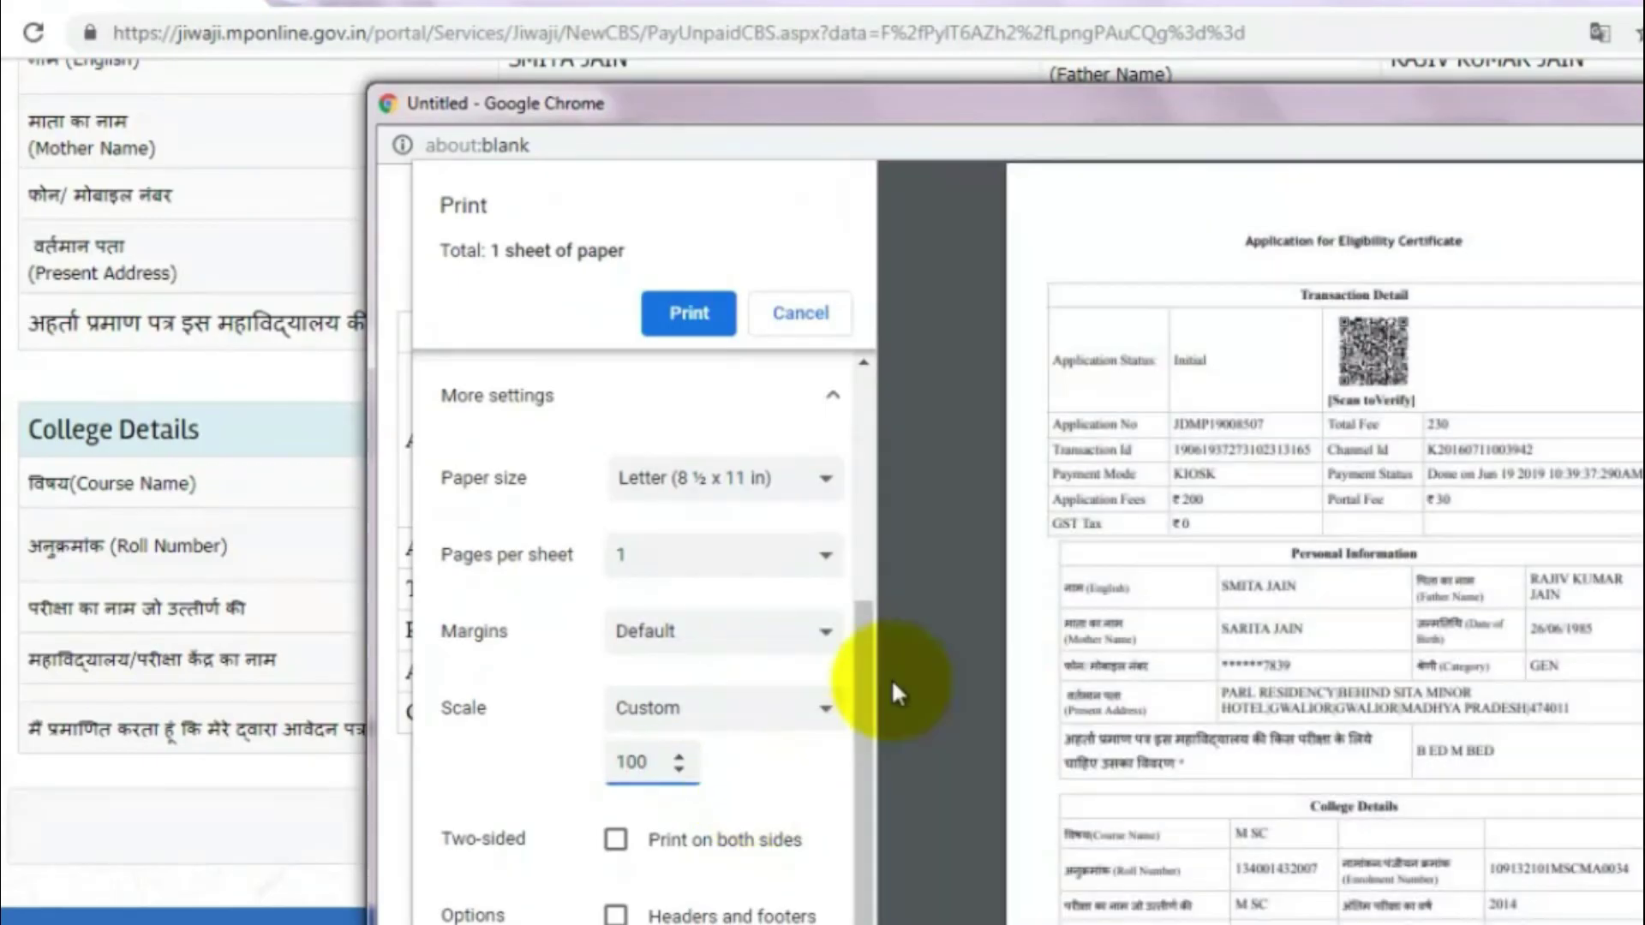
pyautogui.press('BackSpace')
pyautogui.press('BackSpace')
pyautogui.press('BackSpace')
pyautogui.write('90')
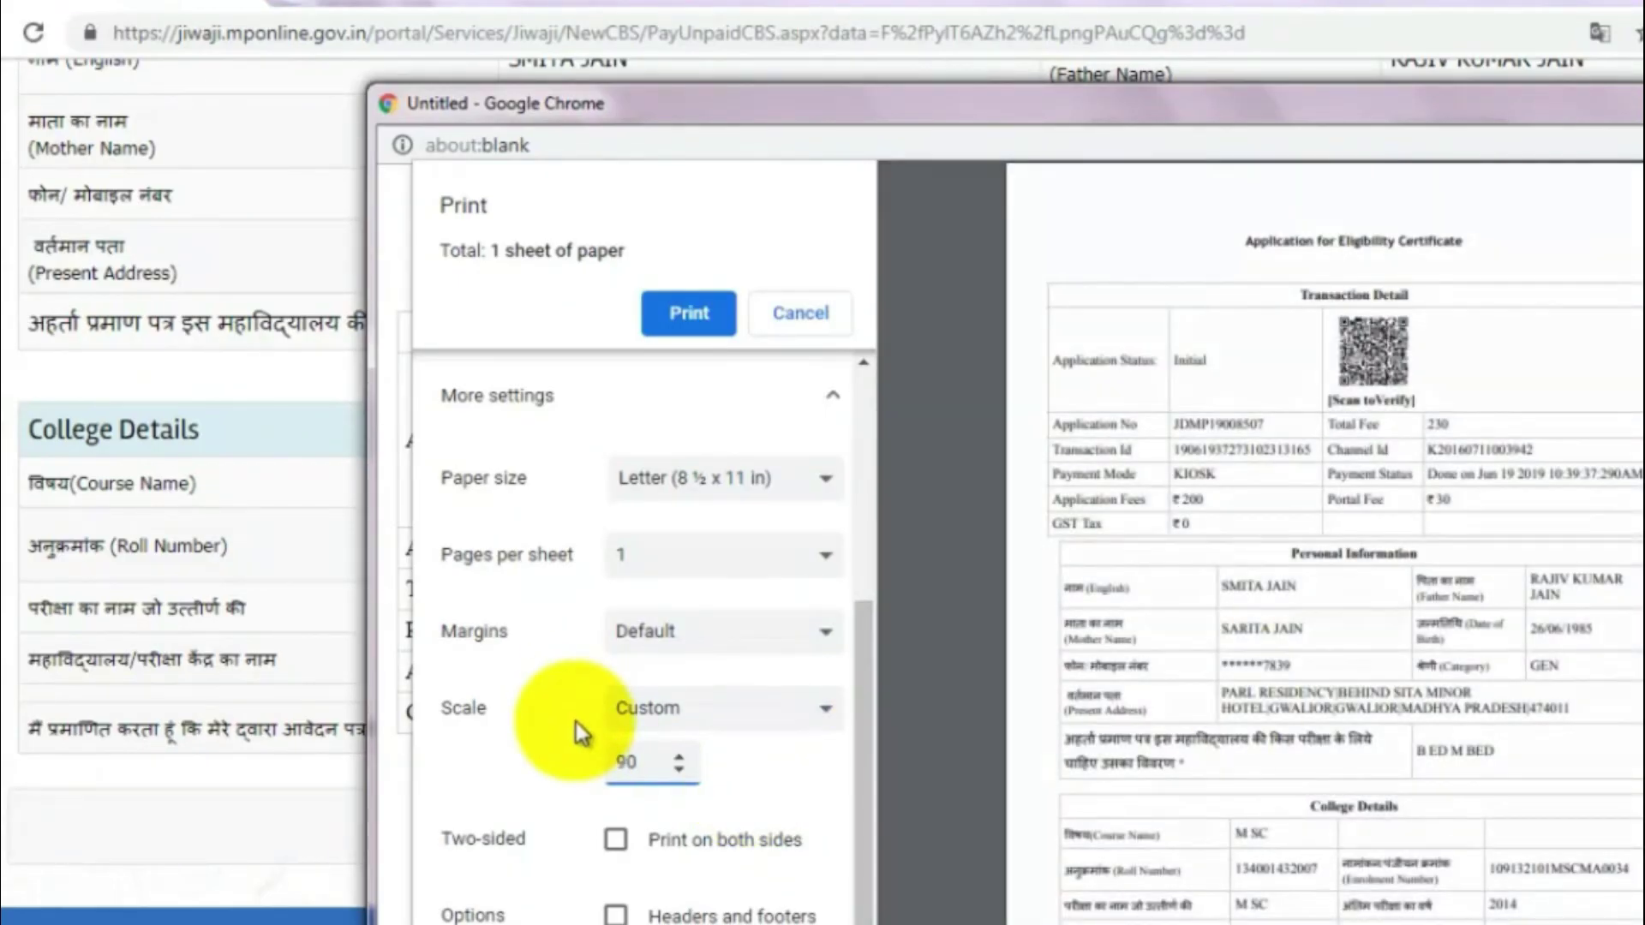